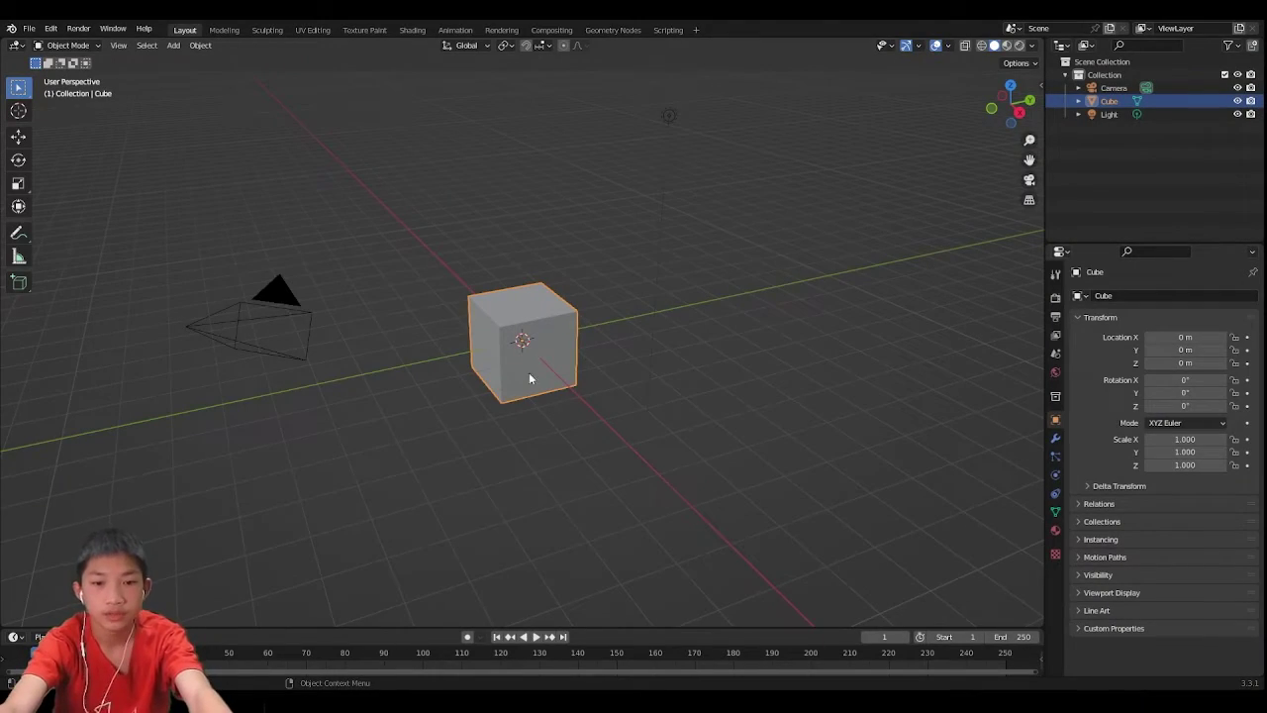
Step: Delete the default cube and add a mesh plane at the world origin
{"action": "scroll", "coordinate": [541, 341], "scroll_direction": "up", "scroll_amount": 2}
{"action": "key", "text": "Delete"}
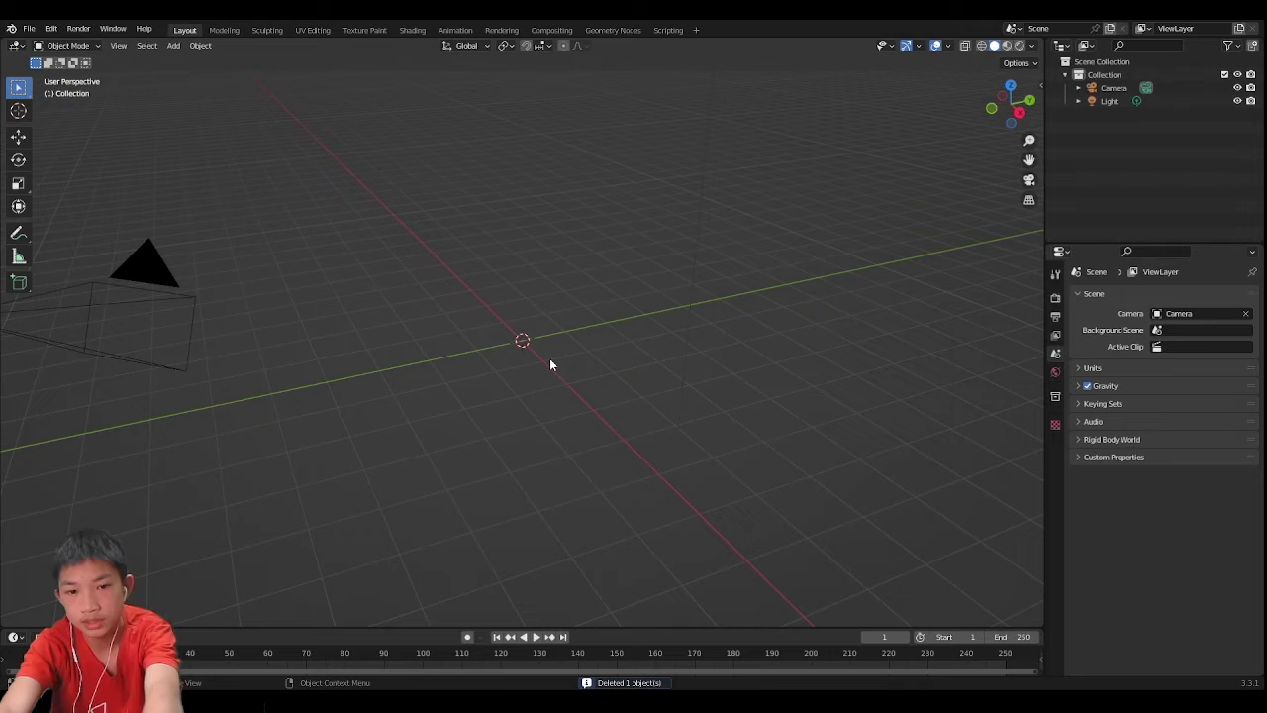
{"action": "middle_click_drag", "start_coordinate": [522, 339], "coordinate": [544, 354]}
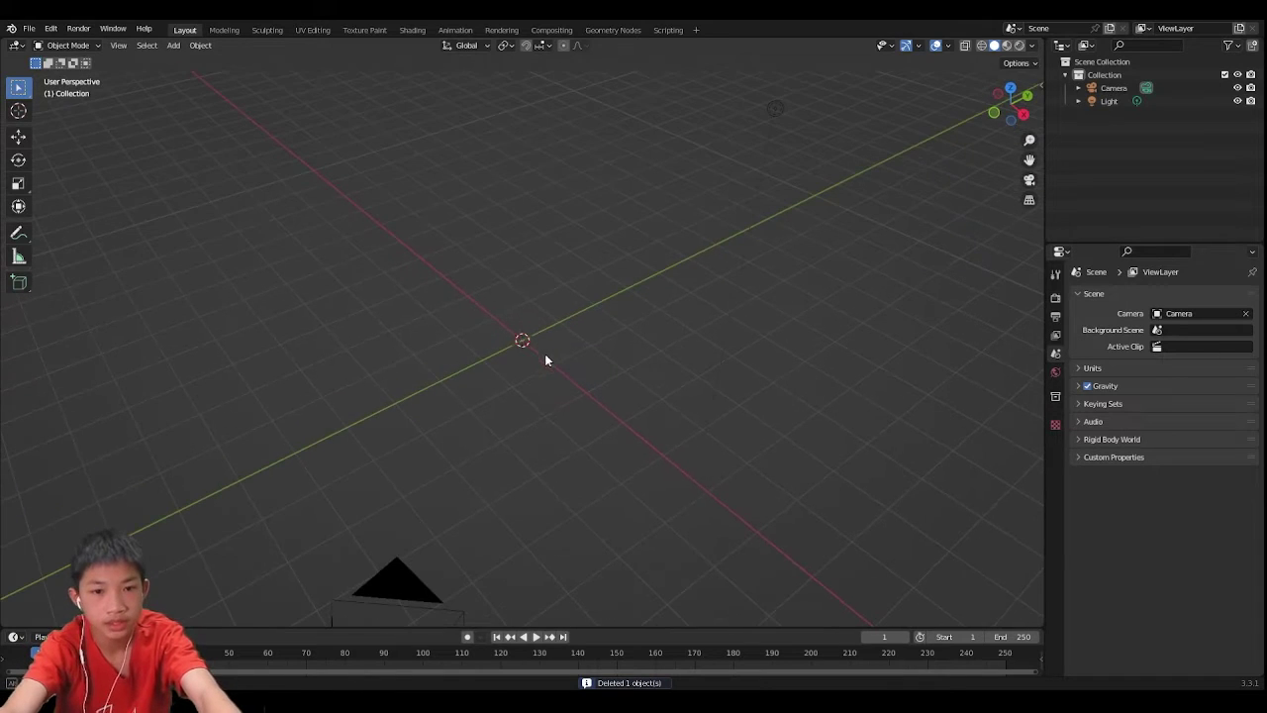
{"action": "key", "text": "shift+a"}
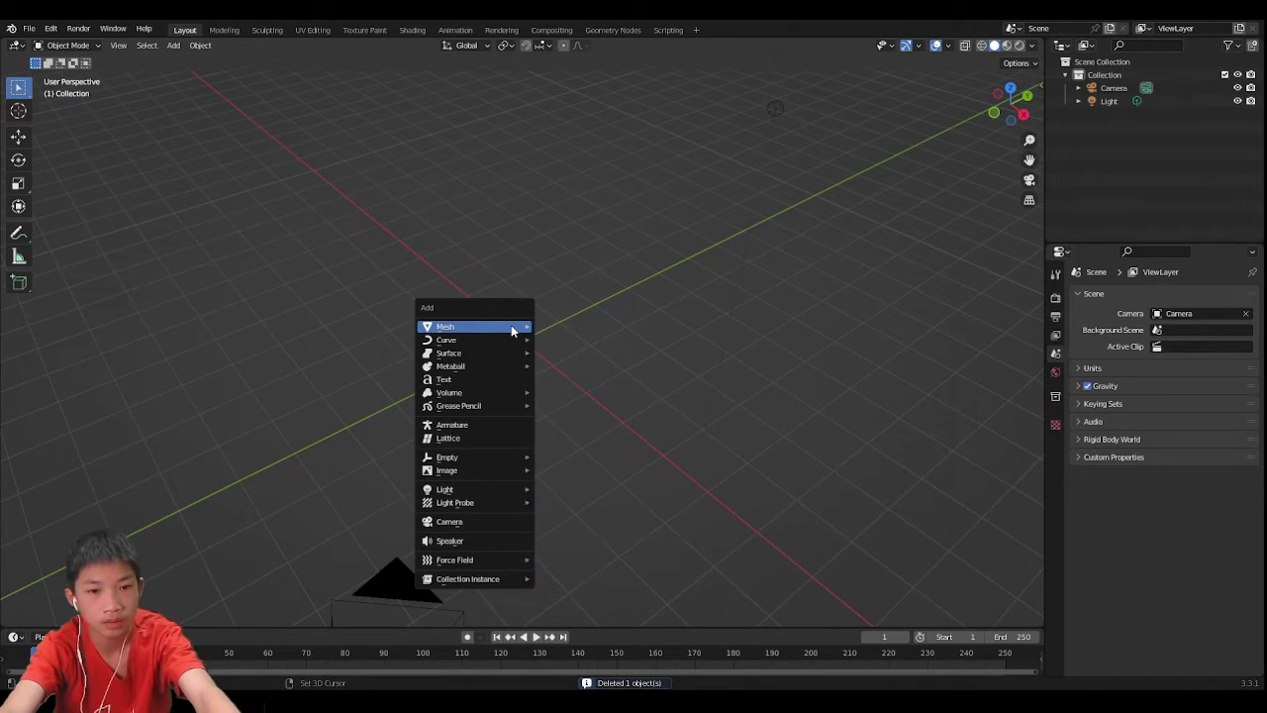
{"action": "mouse_move", "coordinate": [511, 327]}
{"action": "left_click", "coordinate": [560, 327]}
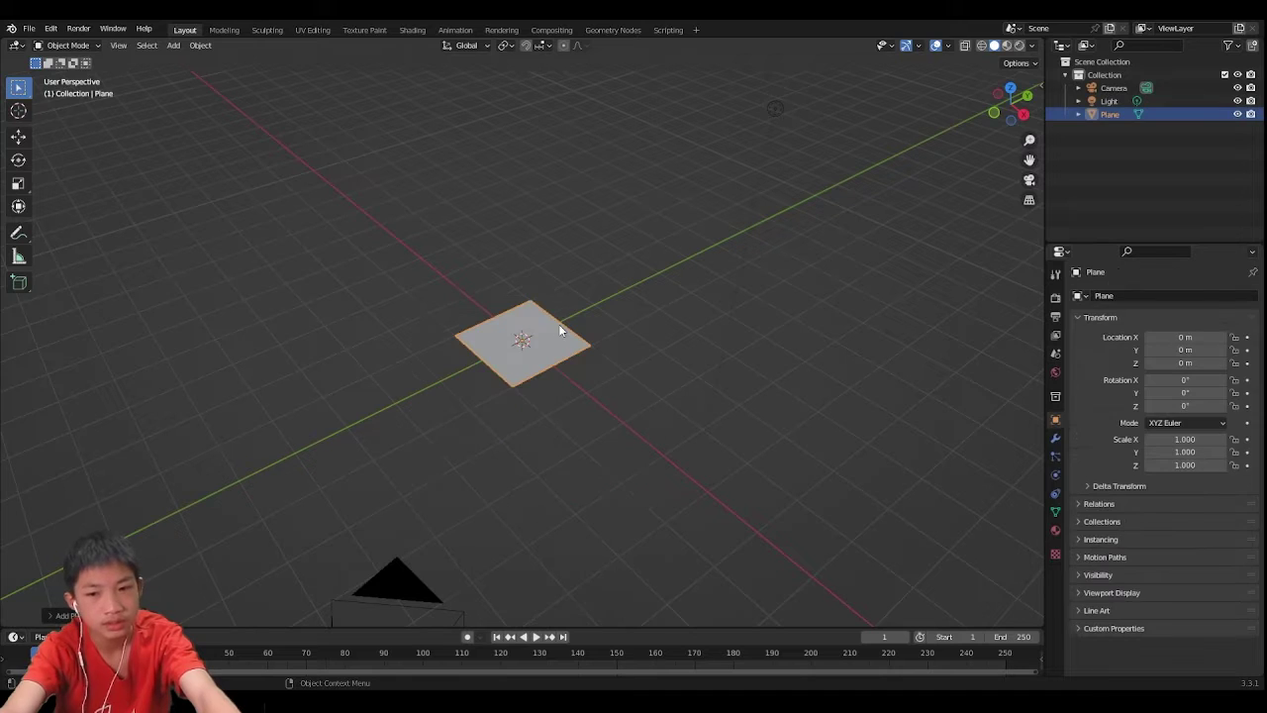
{"action": "scroll", "coordinate": [525, 381], "scroll_direction": "up", "scroll_amount": 5}
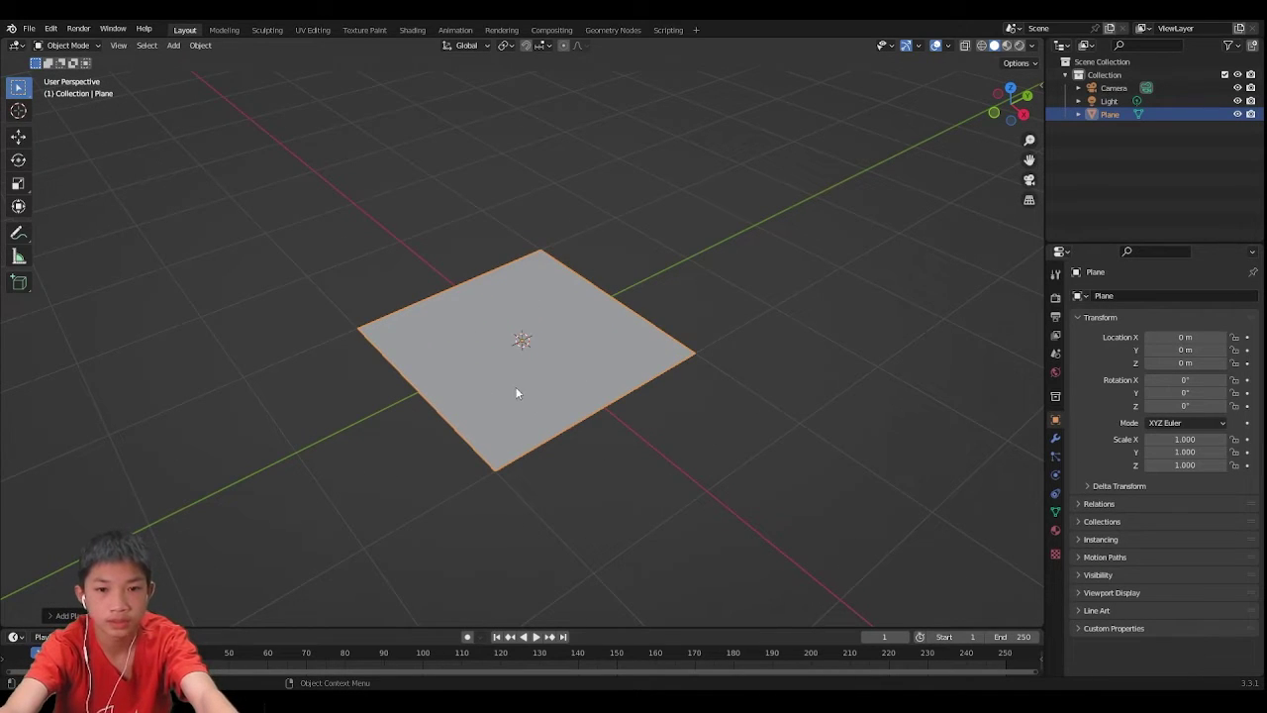
{"action": "middle_click_drag", "start_coordinate": [522, 339], "coordinate": [493, 355]}
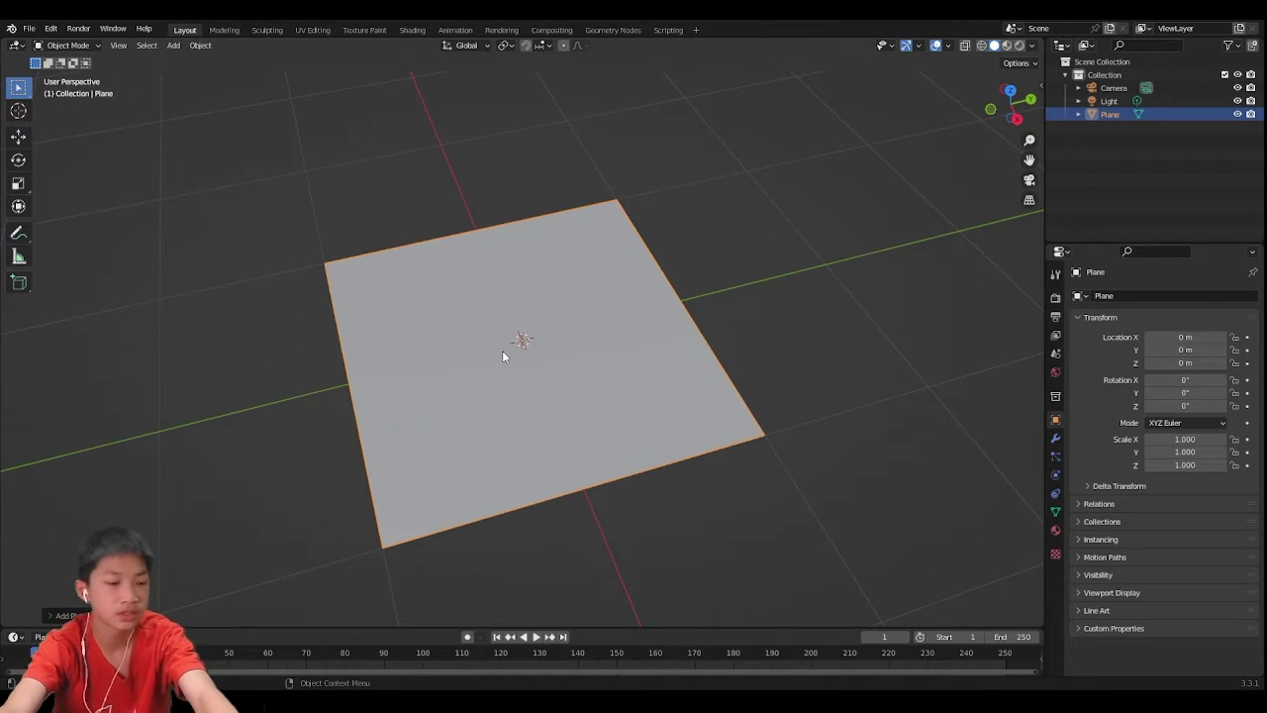
Step: Subdivide the whole plane in Edit Mode five times into a 32 × 32 face grid
{"action": "key", "text": "Tab"}
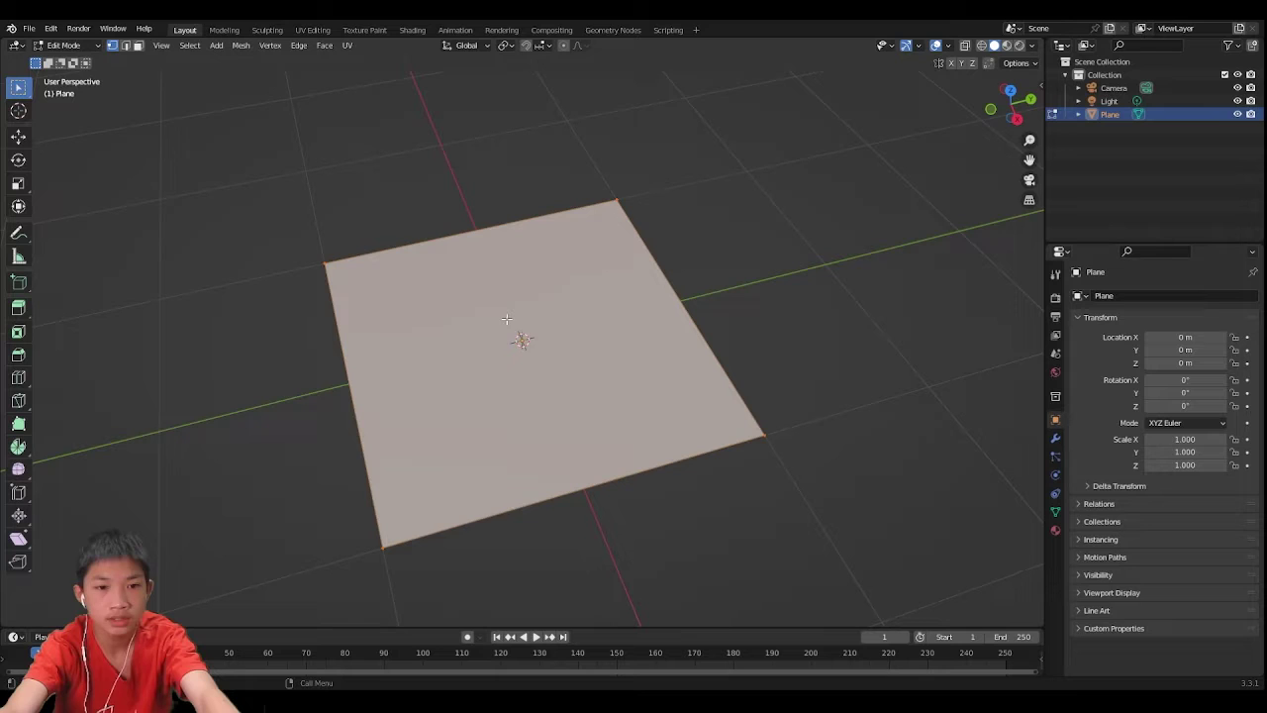
{"action": "right_click", "coordinate": [505, 318]}
{"action": "left_click", "coordinate": [506, 318]}
{"action": "right_click", "coordinate": [506, 318]}
{"action": "left_click", "coordinate": [506, 318]}
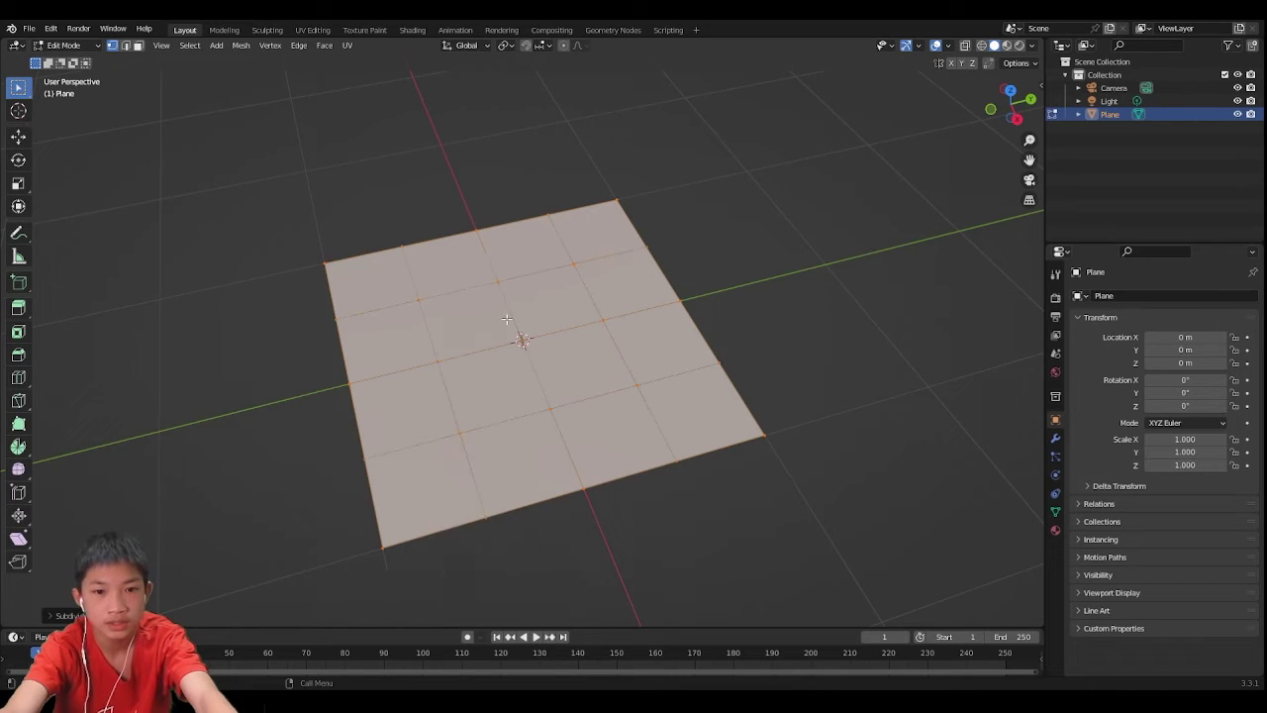
{"action": "right_click", "coordinate": [506, 318]}
{"action": "left_click", "coordinate": [507, 319]}
{"action": "right_click", "coordinate": [507, 319]}
{"action": "left_click", "coordinate": [507, 319]}
{"action": "right_click", "coordinate": [507, 318]}
{"action": "left_click", "coordinate": [506, 319]}
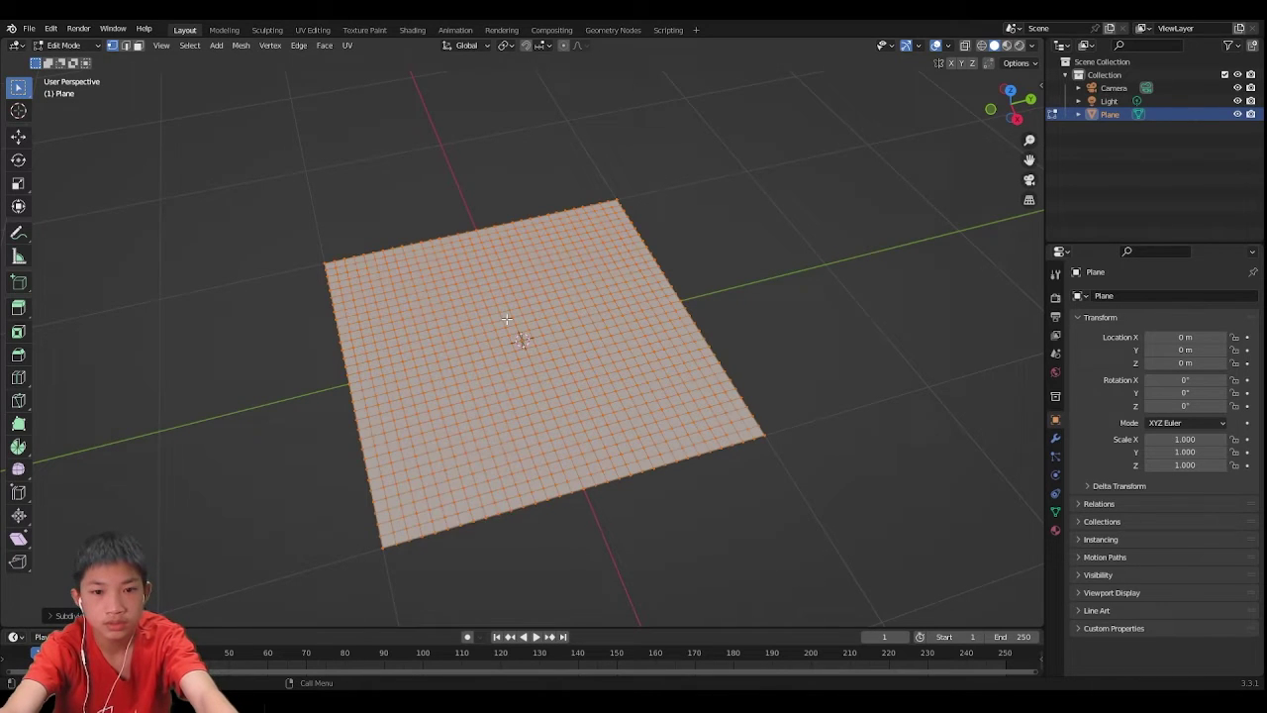
Step: Subdivide the plane two more times and undo the last subdivision, keeping a 64 × 64 face grid
{"action": "right_click", "coordinate": [506, 318]}
{"action": "left_click", "coordinate": [505, 319]}
{"action": "right_click", "coordinate": [506, 319]}
{"action": "left_click", "coordinate": [505, 319]}
{"action": "scroll", "coordinate": [513, 303], "scroll_direction": "up", "scroll_amount": 1}
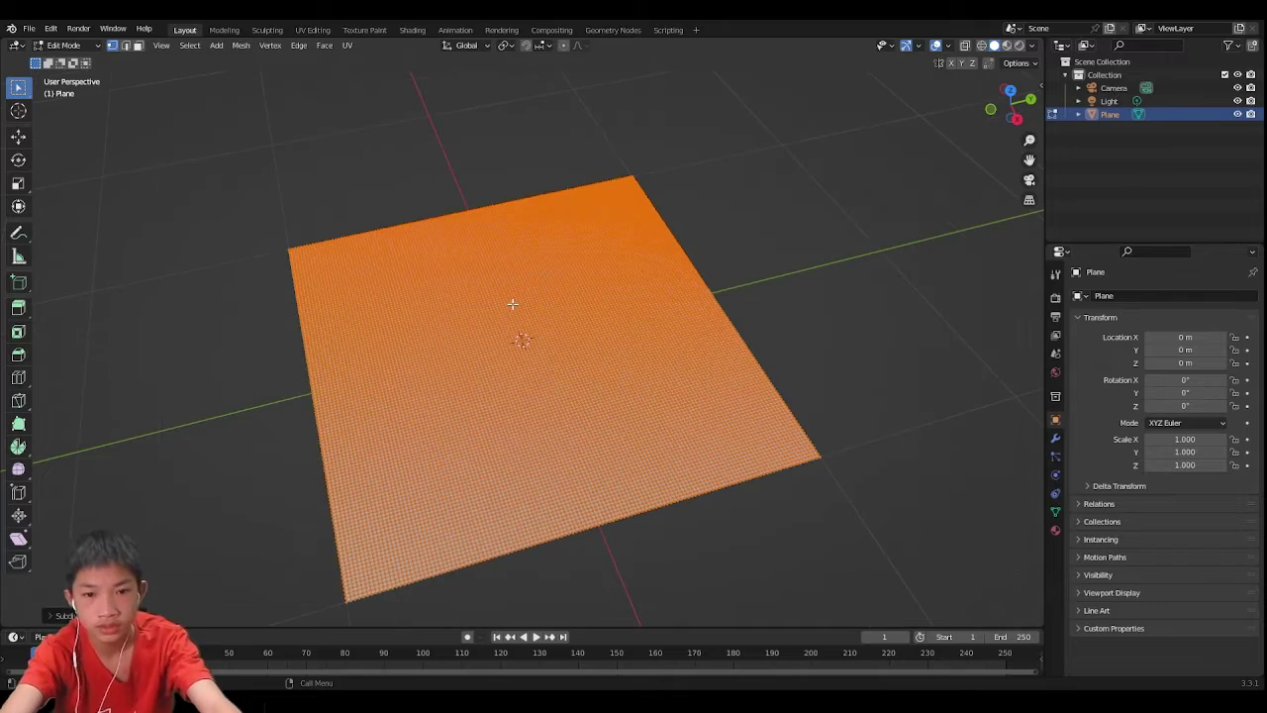
{"action": "key", "text": "ctrl+z"}
{"action": "scroll", "coordinate": [513, 304], "scroll_direction": "up", "scroll_amount": 10}
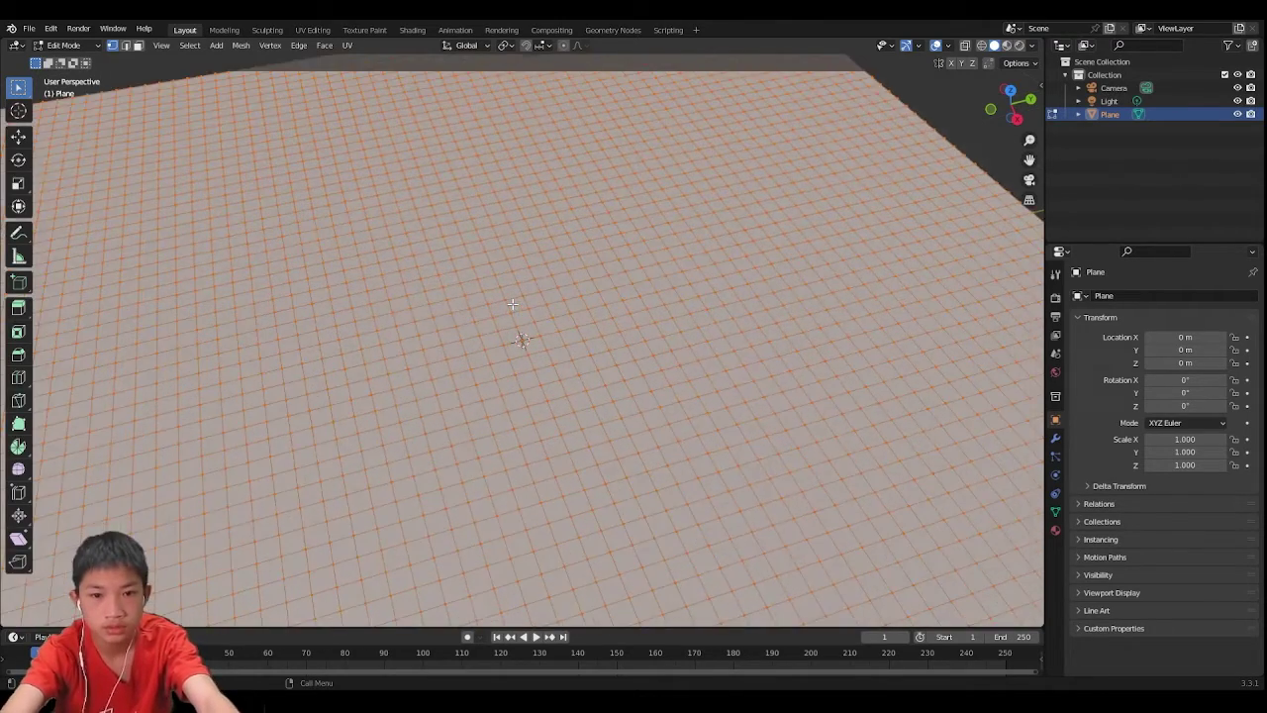
Step: Clear the vertex selection and return the subdivided plane to Object Mode
{"action": "key", "text": "alt+a"}
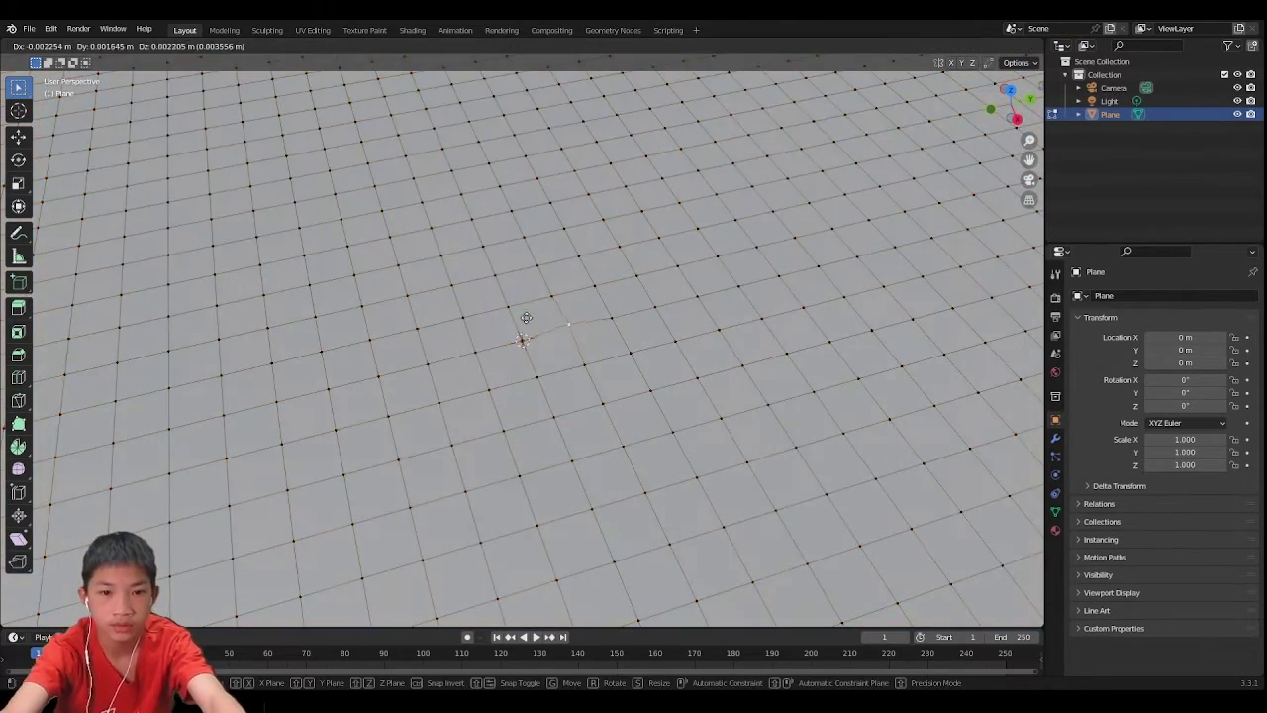
{"action": "middle_click_drag", "start_coordinate": [522, 335], "coordinate": [499, 353]}
{"action": "scroll", "coordinate": [530, 336], "scroll_direction": "down", "scroll_amount": 8}
{"action": "scroll", "coordinate": [531, 335], "scroll_direction": "up", "scroll_amount": 2}
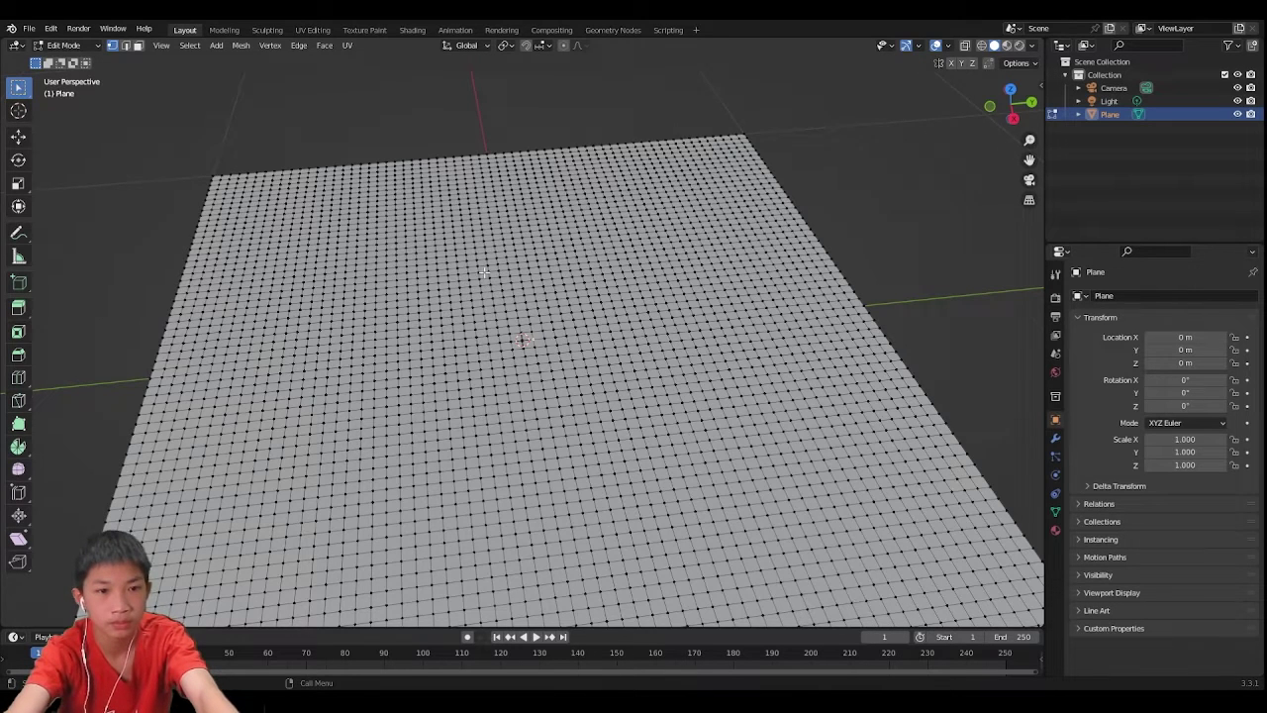
{"action": "scroll", "coordinate": [484, 273], "scroll_direction": "down", "scroll_amount": 5}
{"action": "key", "text": "Tab"}
{"action": "middle_click_drag", "start_coordinate": [475, 297], "coordinate": [496, 296]}
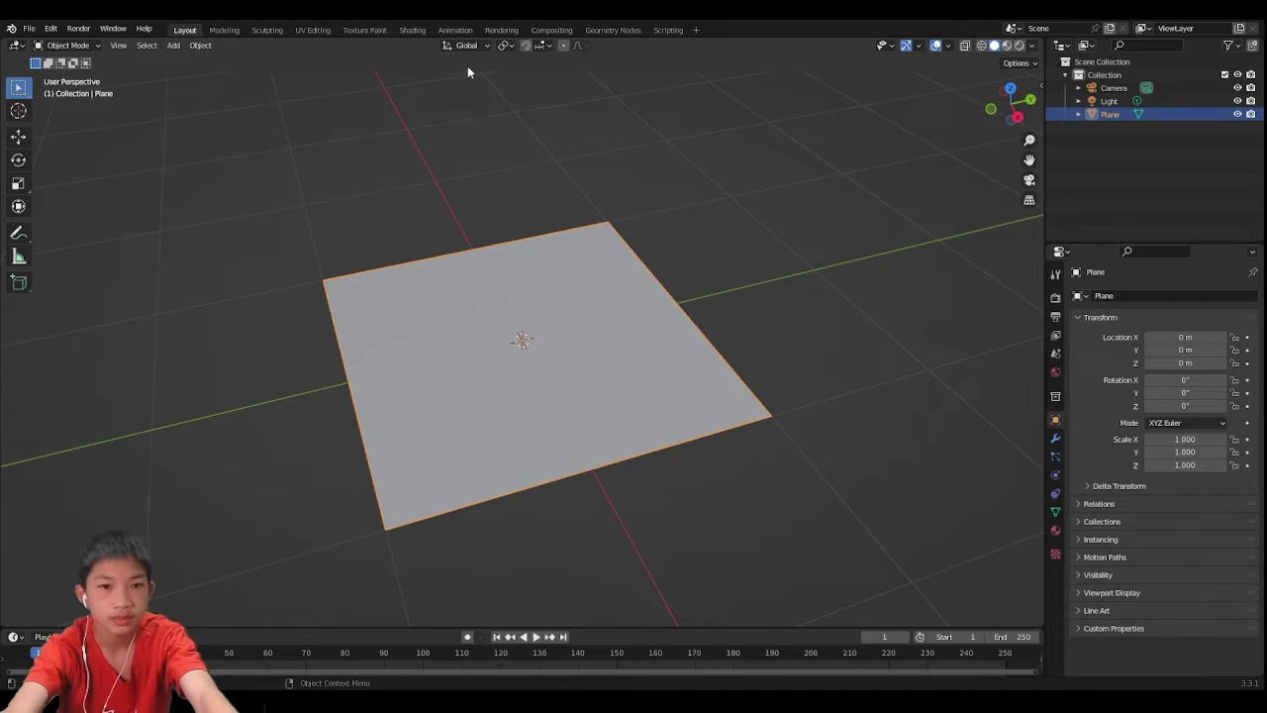
Step: Switch to the Geometry Nodes workspace and expand the 3D viewport over the spreadsheet area
{"action": "left_click", "coordinate": [596, 29]}
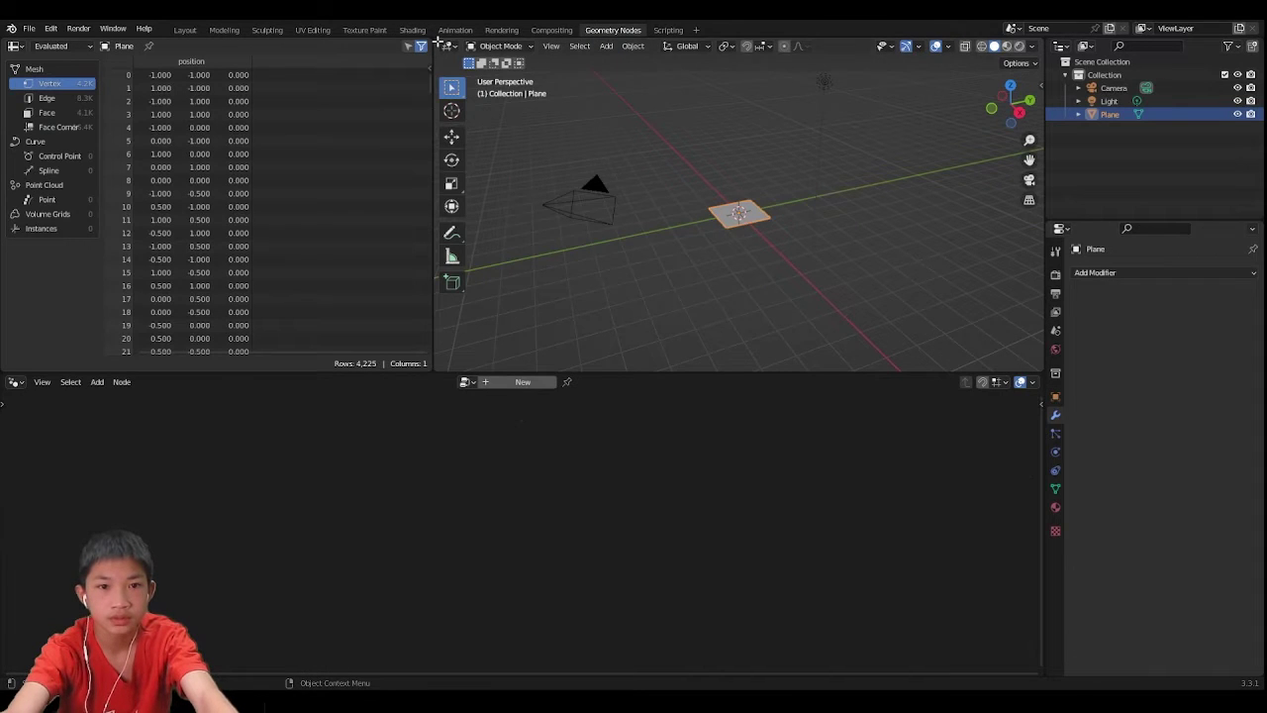
{"action": "left_click_drag", "start_coordinate": [436, 41], "coordinate": [381, 54]}
{"action": "scroll", "coordinate": [523, 105], "scroll_direction": "up", "scroll_amount": 6}
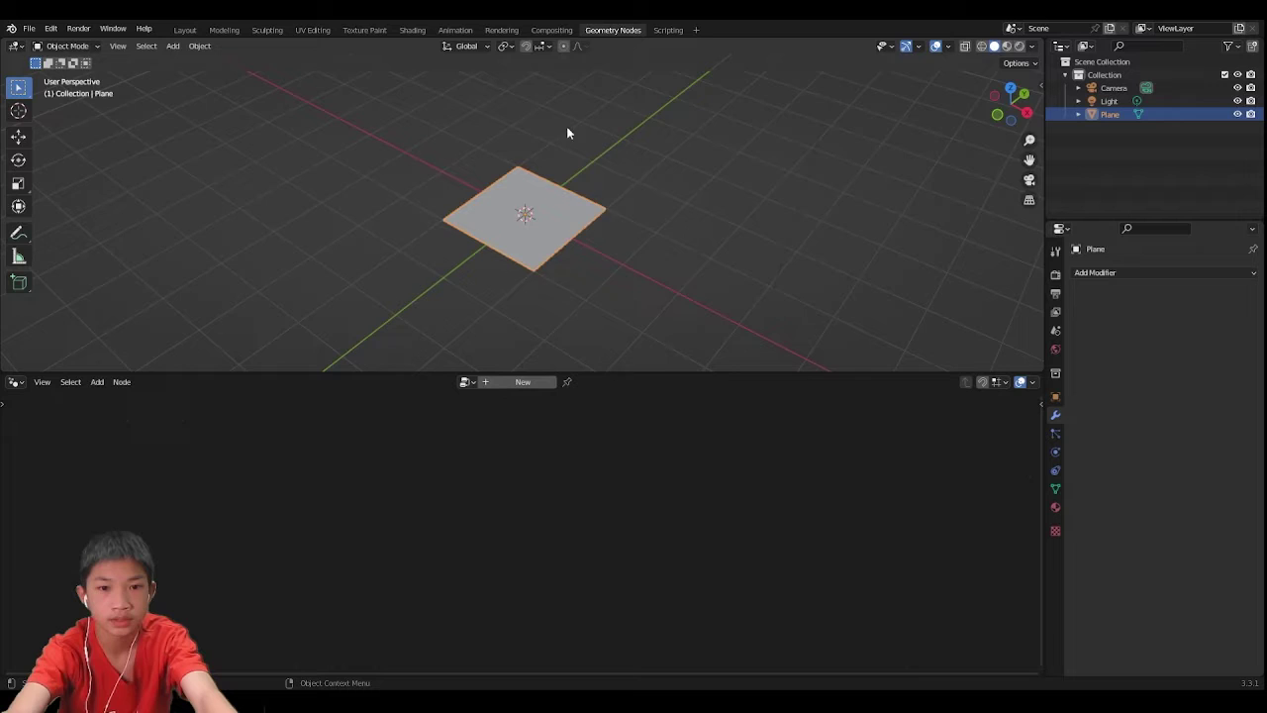
Step: Add a cube at the origin and scale it to about 0.12 in X and Y only, making a thin column
{"action": "left_click", "coordinate": [628, 150]}
{"action": "key", "text": "shift+a"}
{"action": "mouse_move", "coordinate": [513, 185]}
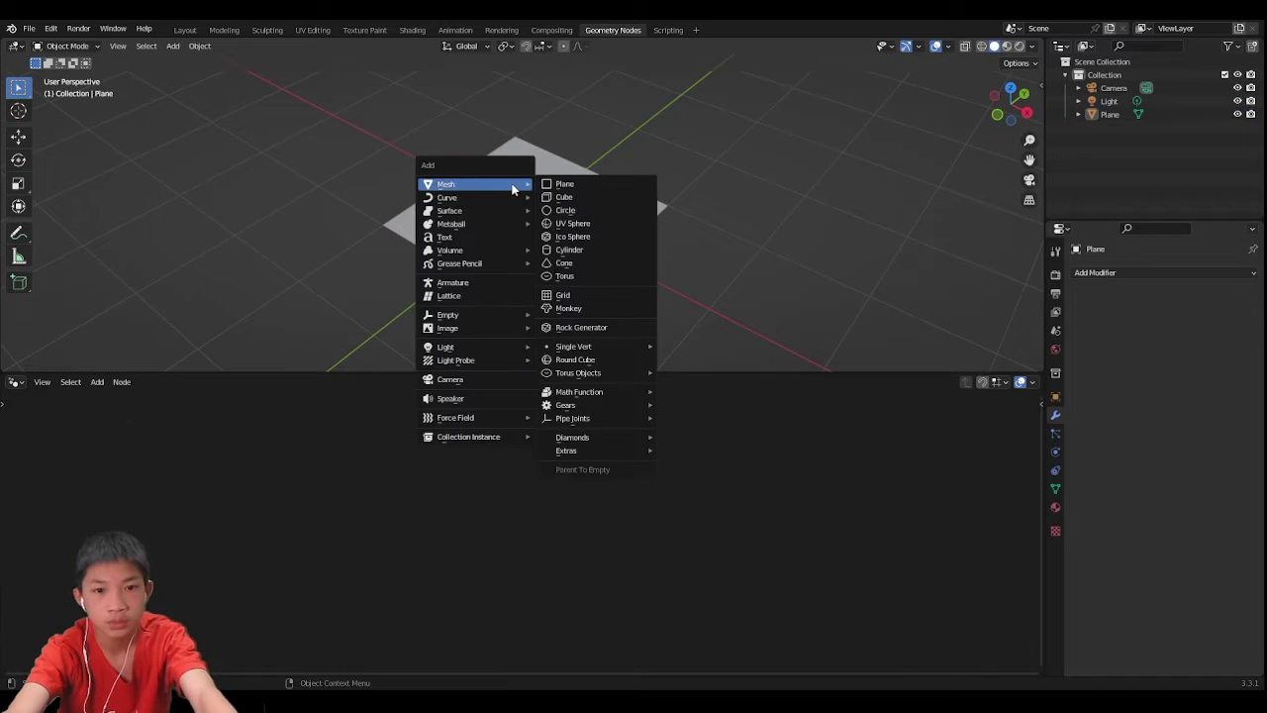
{"action": "left_click", "coordinate": [580, 196]}
{"action": "scroll", "coordinate": [764, 307], "scroll_direction": "down", "scroll_amount": 3}
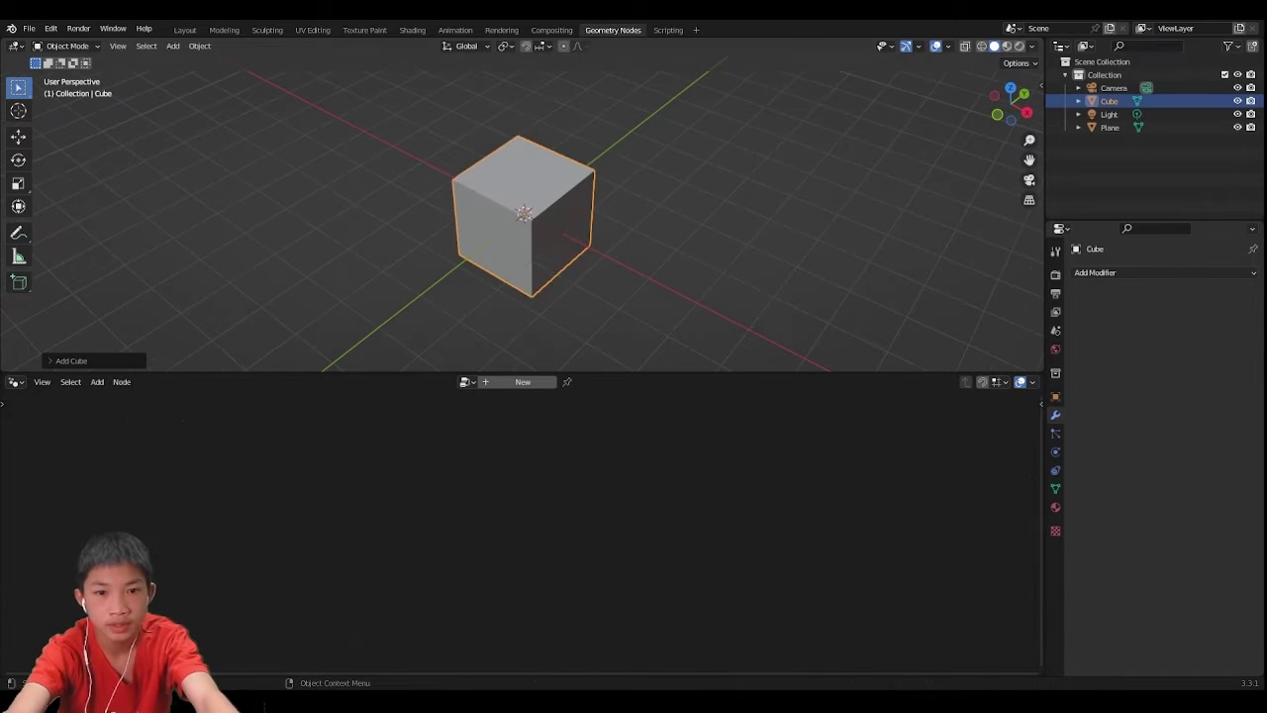
{"action": "key", "text": "s"}
{"action": "key", "text": "shift+z"}
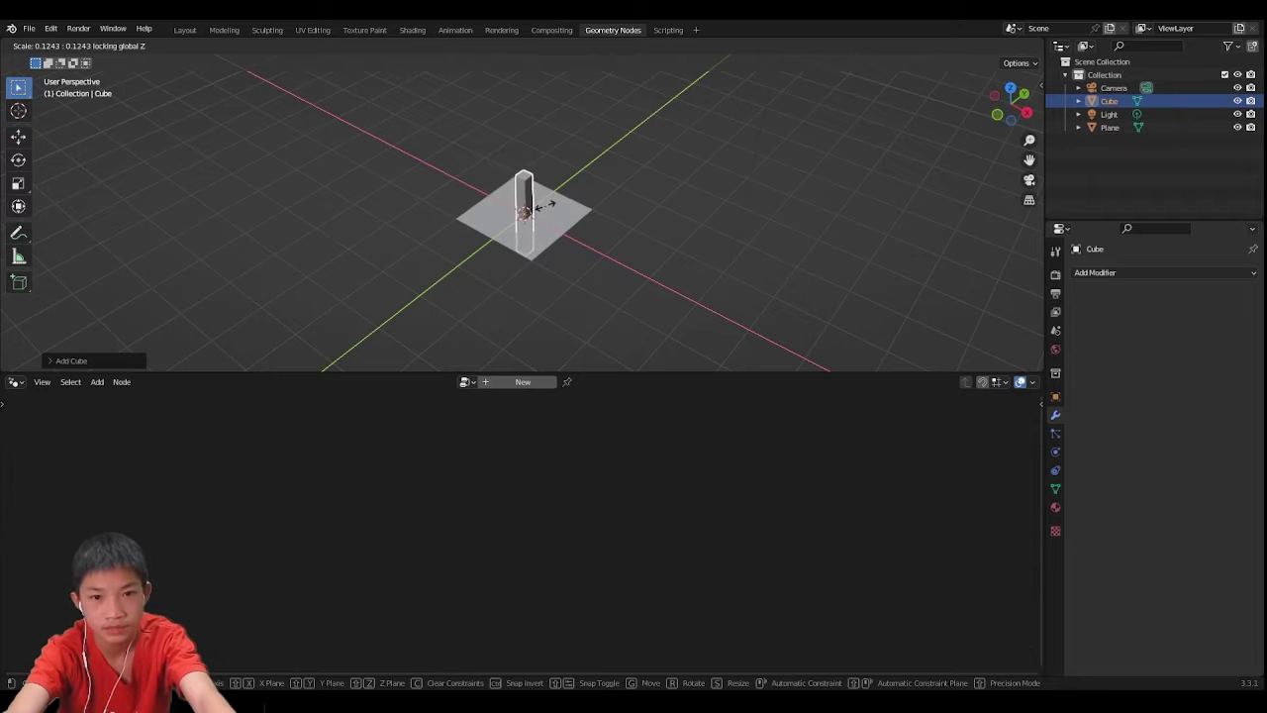
{"action": "left_click", "coordinate": [545, 206]}
Step: Apply the column's scale and bevel all its edges by about 0.02 m in Edit Mode
{"action": "scroll", "coordinate": [544, 203], "scroll_direction": "up", "scroll_amount": 6}
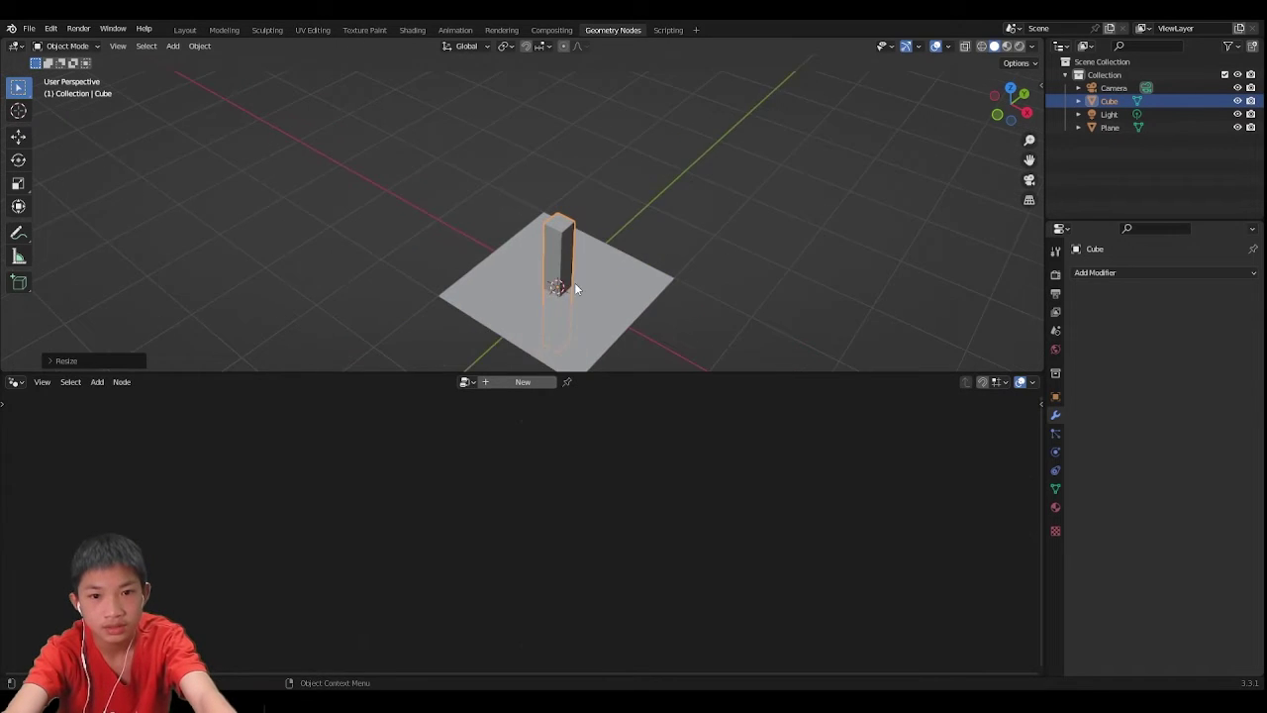
{"action": "key", "text": "ctrl+a"}
{"action": "left_click", "coordinate": [479, 245]}
{"action": "key", "text": "Tab"}
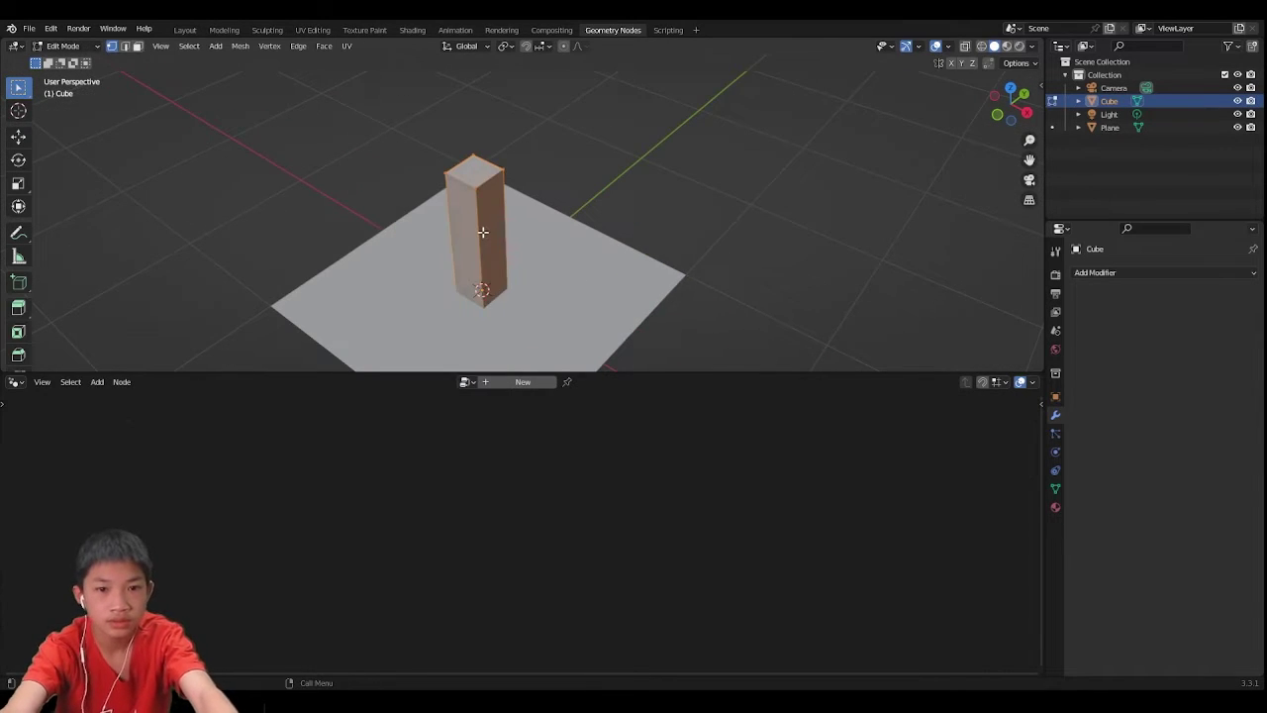
{"action": "scroll", "coordinate": [498, 223], "scroll_direction": "up", "scroll_amount": 3}
{"action": "key", "text": "ctrl+b"}
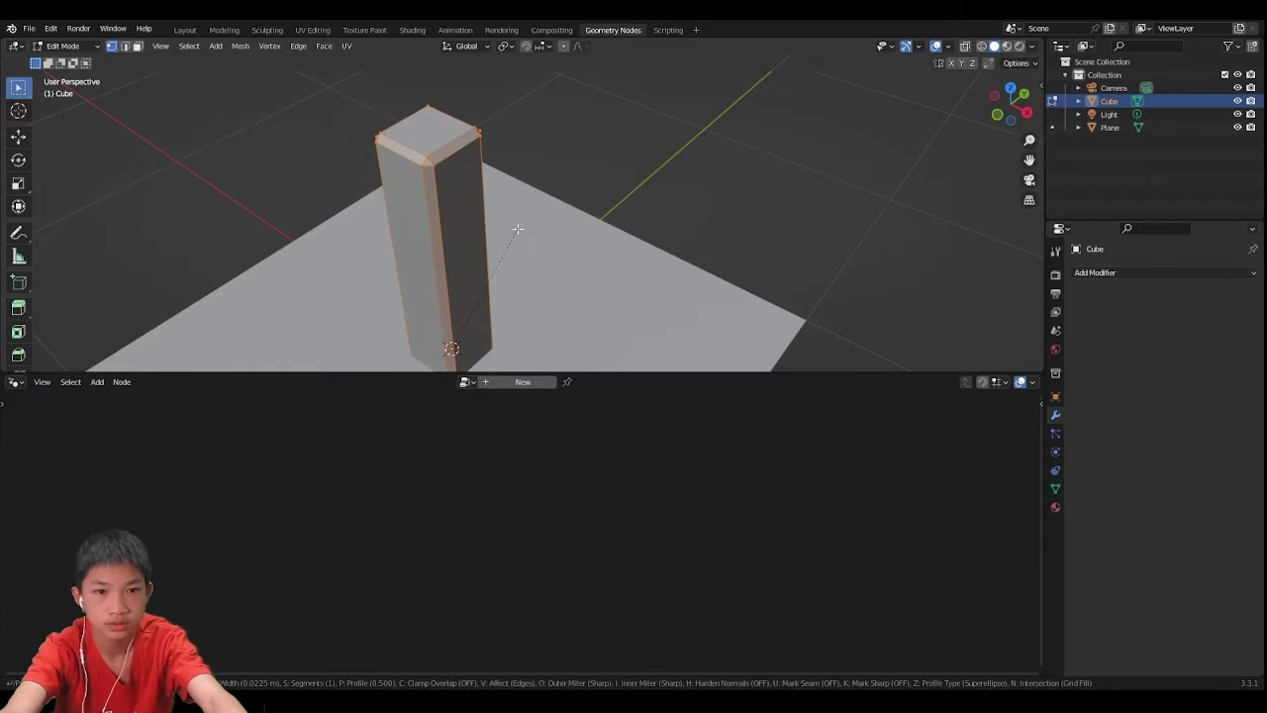
{"action": "left_click", "coordinate": [516, 227]}
{"action": "key", "text": "Tab"}
Step: Select the plane and create a new geometry node tree for it
{"action": "scroll", "coordinate": [517, 228], "scroll_direction": "down", "scroll_amount": 3}
{"action": "left_click", "coordinate": [542, 221]}
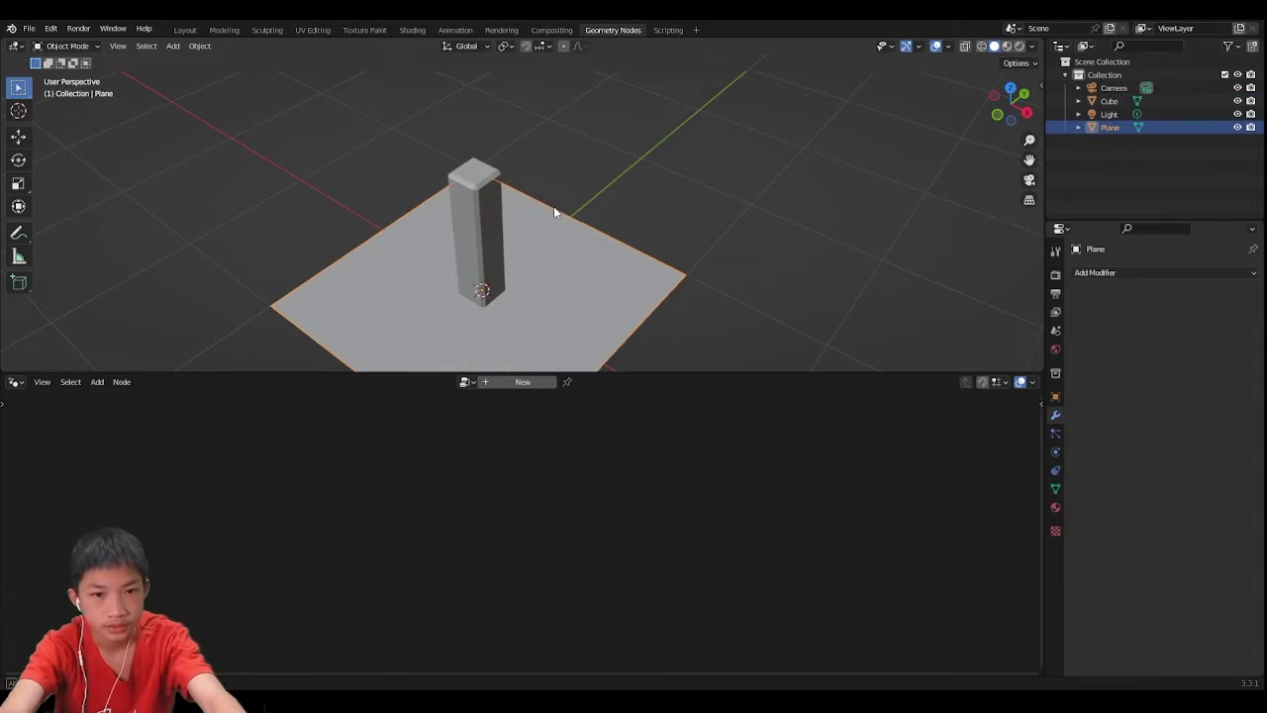
{"action": "mouse_move", "coordinate": [554, 210]}
{"action": "middle_mouse_down"}
{"action": "mouse_move", "coordinate": [526, 212]}
{"action": "mouse_move", "coordinate": [558, 195]}
{"action": "middle_mouse_up"}
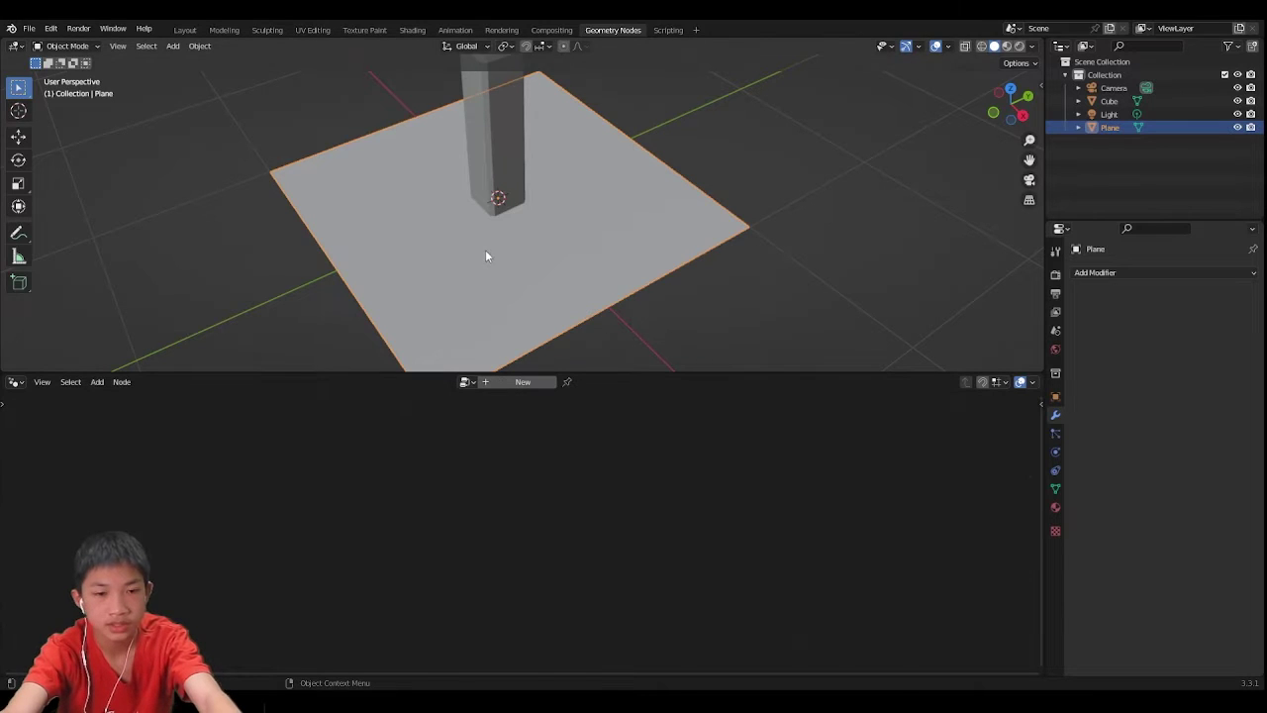
{"action": "key", "text": "g"}
{"action": "right_click", "coordinate": [412, 282]}
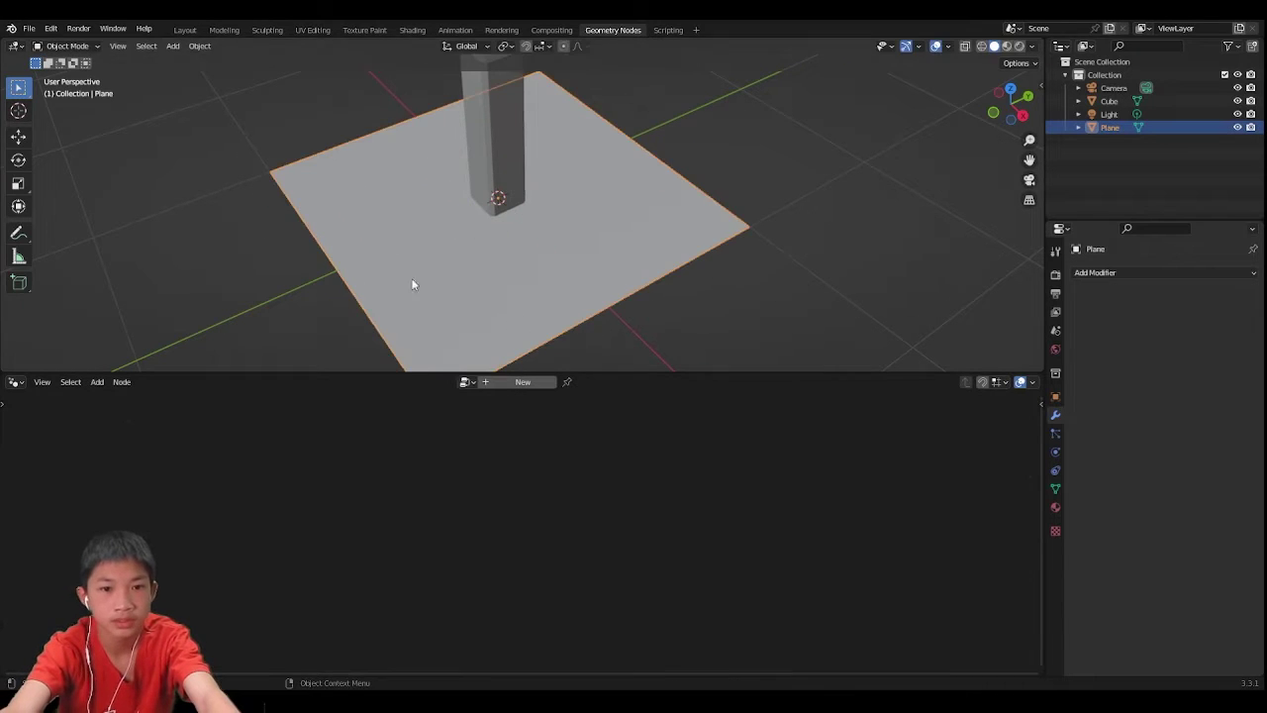
{"action": "left_click", "coordinate": [515, 382]}
{"action": "scroll", "coordinate": [356, 555], "scroll_direction": "up", "scroll_amount": 4}
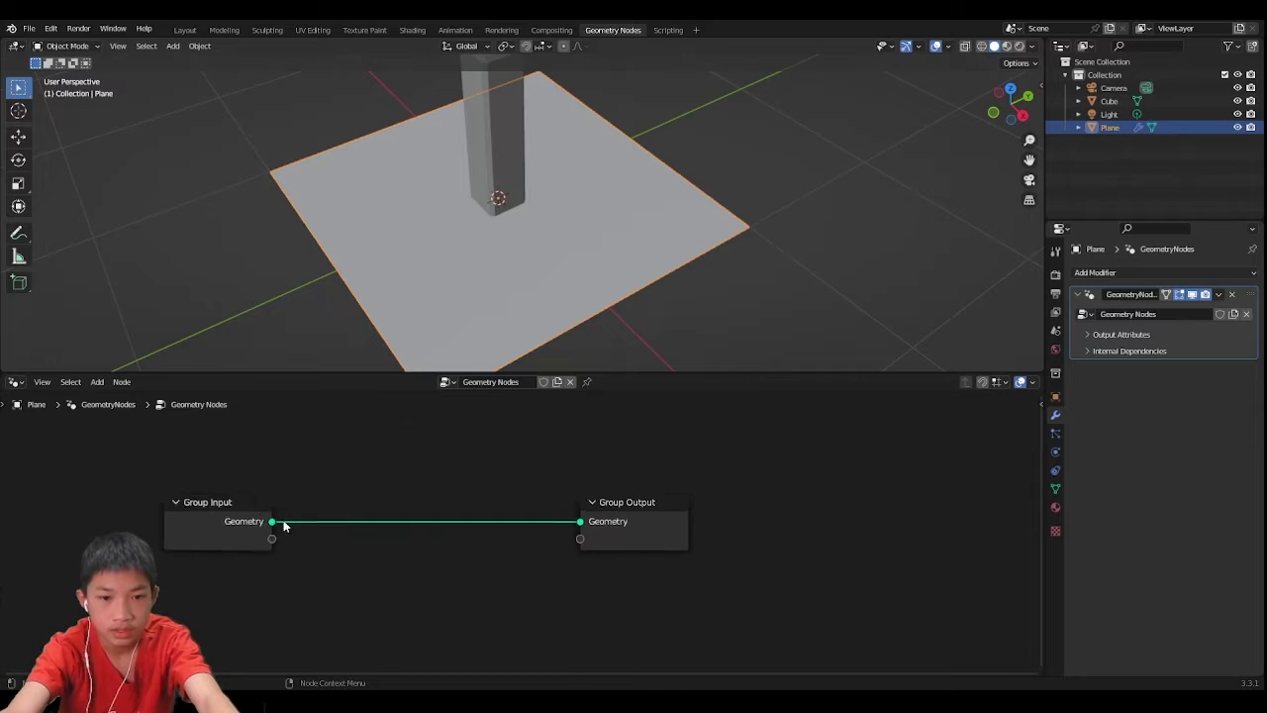
Step: Add a Mesh to Points node on the link between Group Input and Group Output
{"action": "key", "text": "shift+a"}
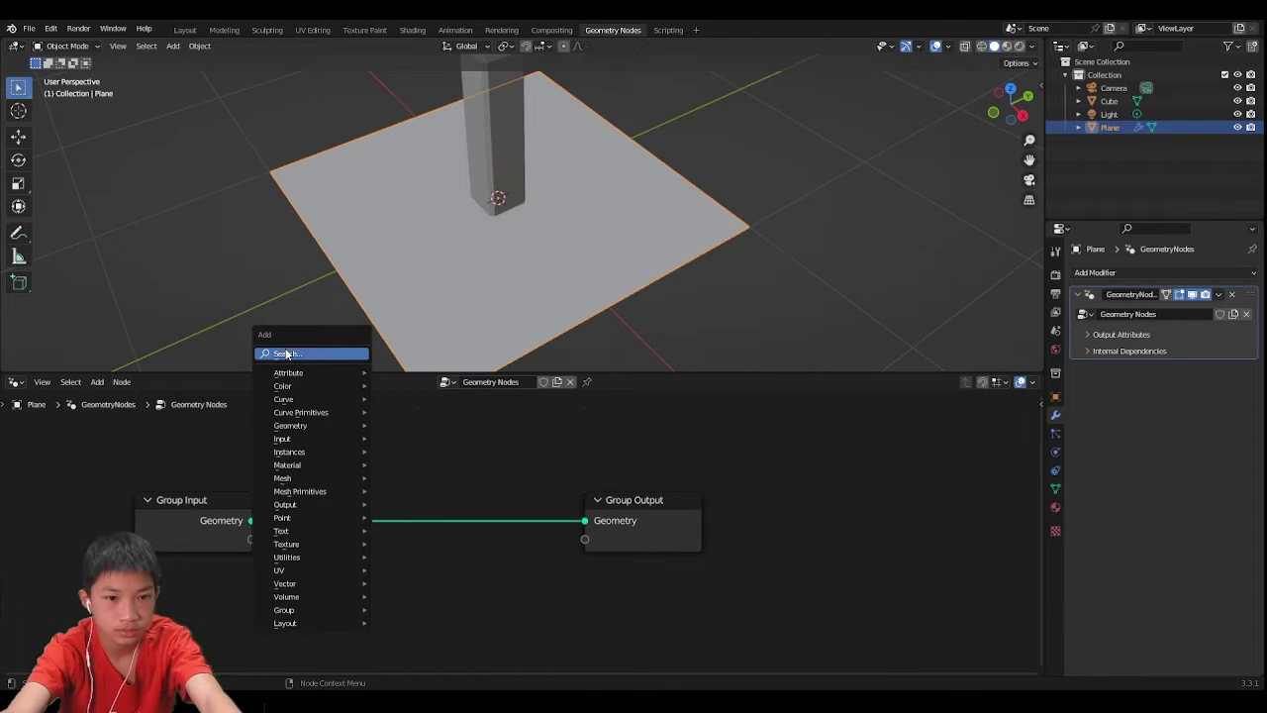
{"action": "left_click", "coordinate": [286, 353]}
{"action": "type", "text": "mesh"}
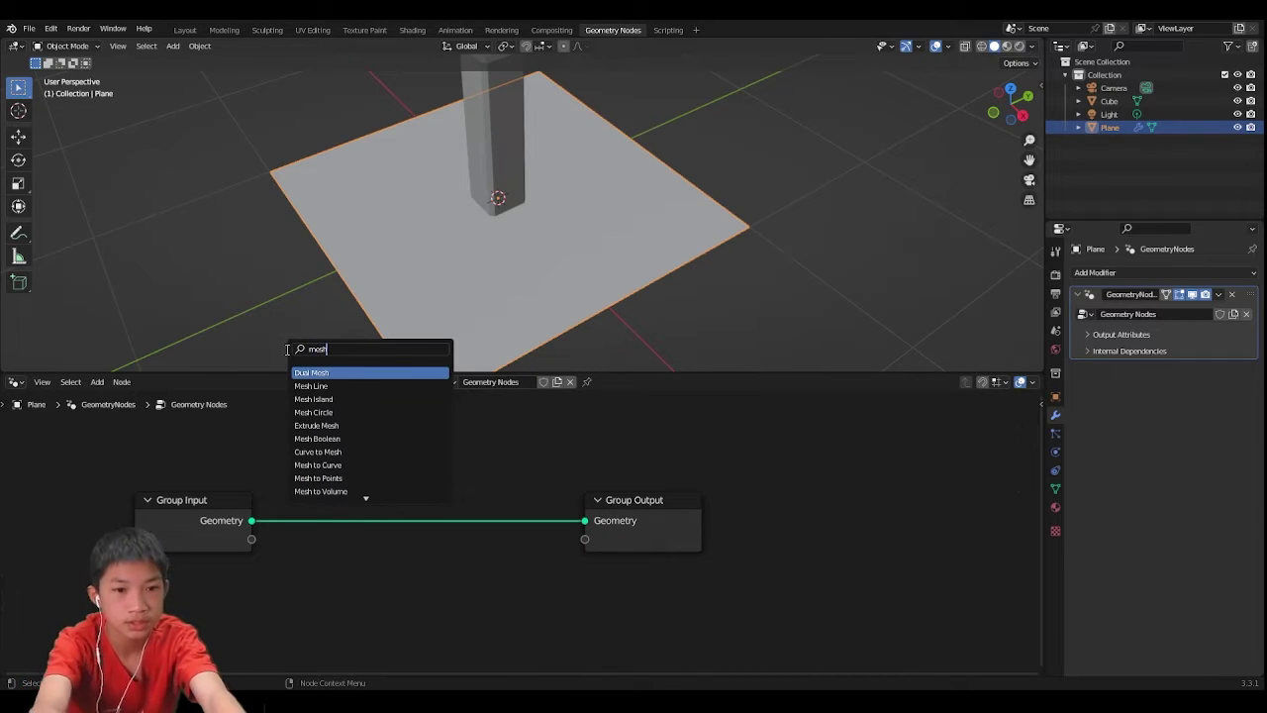
{"action": "type", "text": " to"}
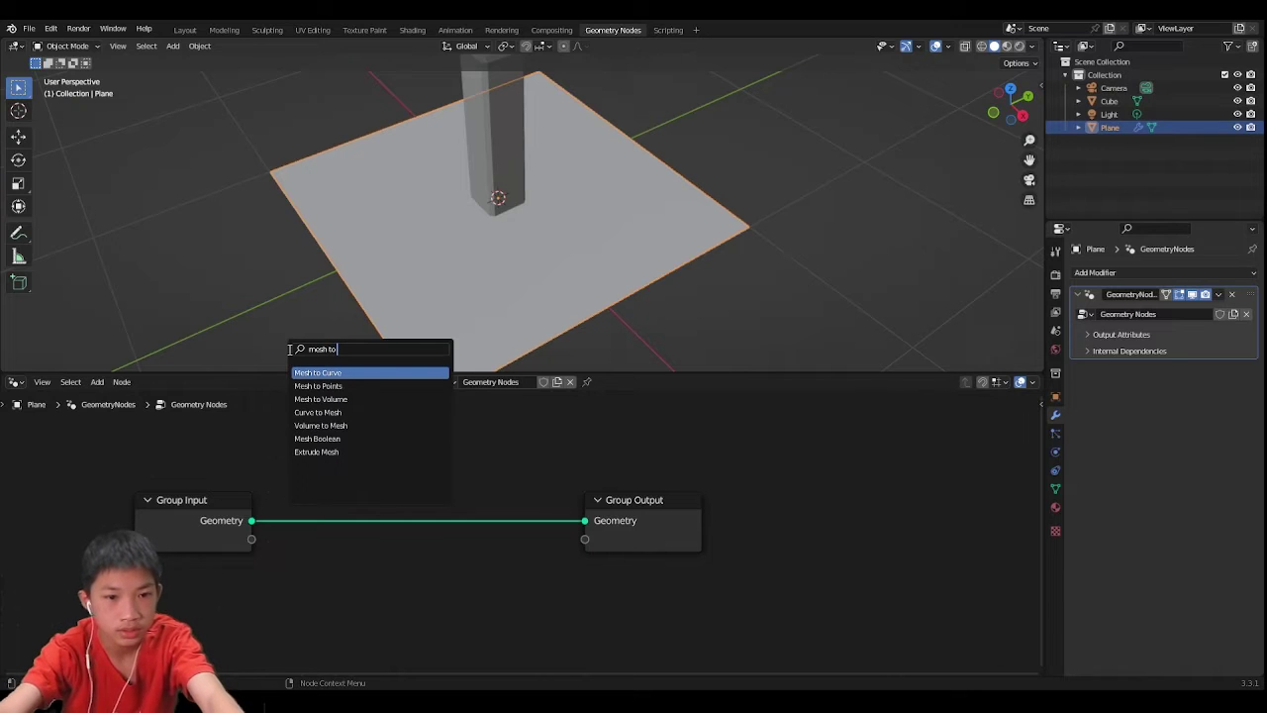
{"action": "left_click", "coordinate": [318, 385]}
{"action": "left_click", "coordinate": [323, 498]}
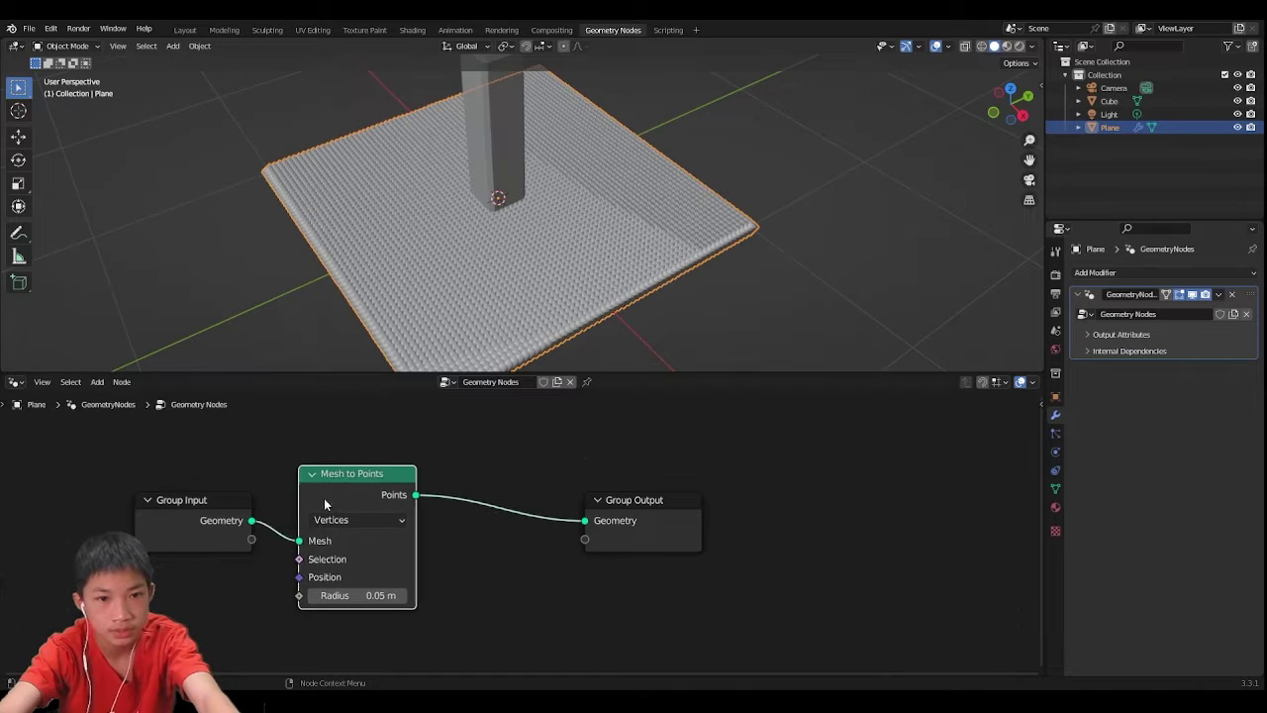
{"action": "left_click", "coordinate": [763, 194]}
{"action": "middle_click_drag", "start_coordinate": [764, 194], "coordinate": [722, 122]}
{"action": "left_click", "coordinate": [722, 121]}
{"action": "key", "text": "g"}
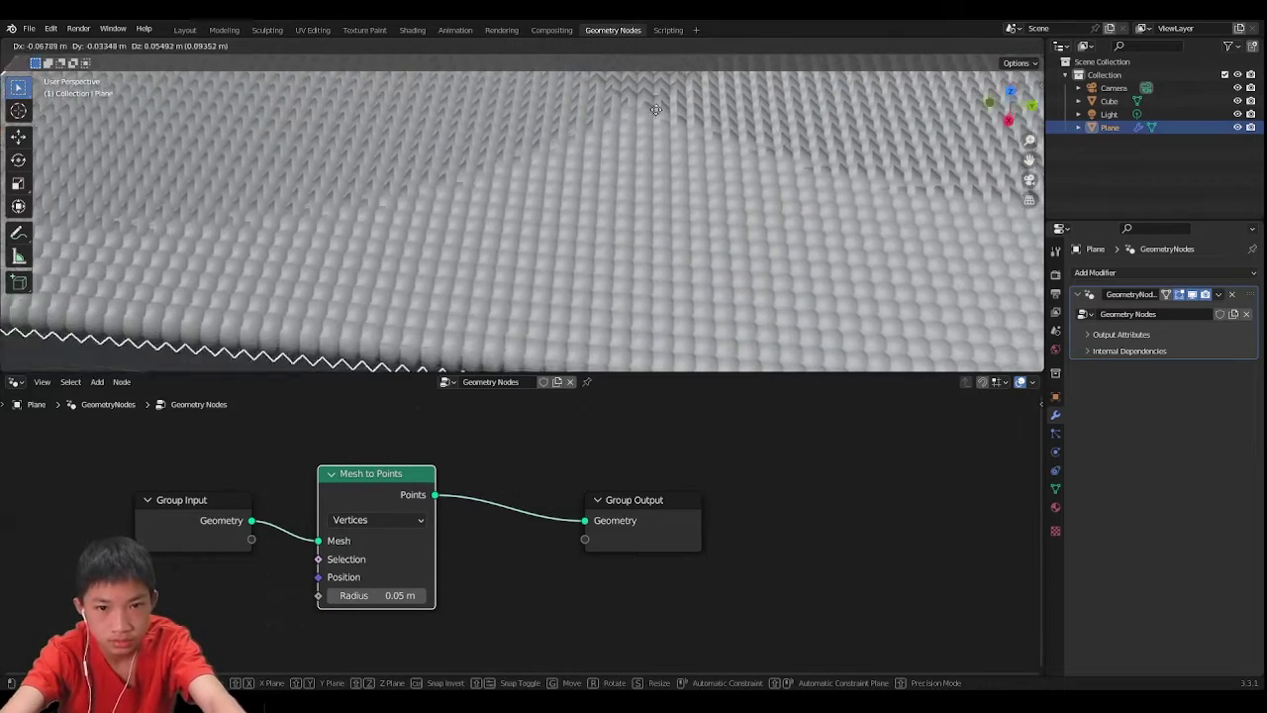
{"action": "right_click", "coordinate": [691, 141]}
{"action": "scroll", "coordinate": [692, 141], "scroll_direction": "down", "scroll_amount": 6}
Step: Move the Group Output node farther away from Mesh to Points to make room for more nodes
{"action": "middle_click_drag", "start_coordinate": [547, 529], "coordinate": [487, 536]}
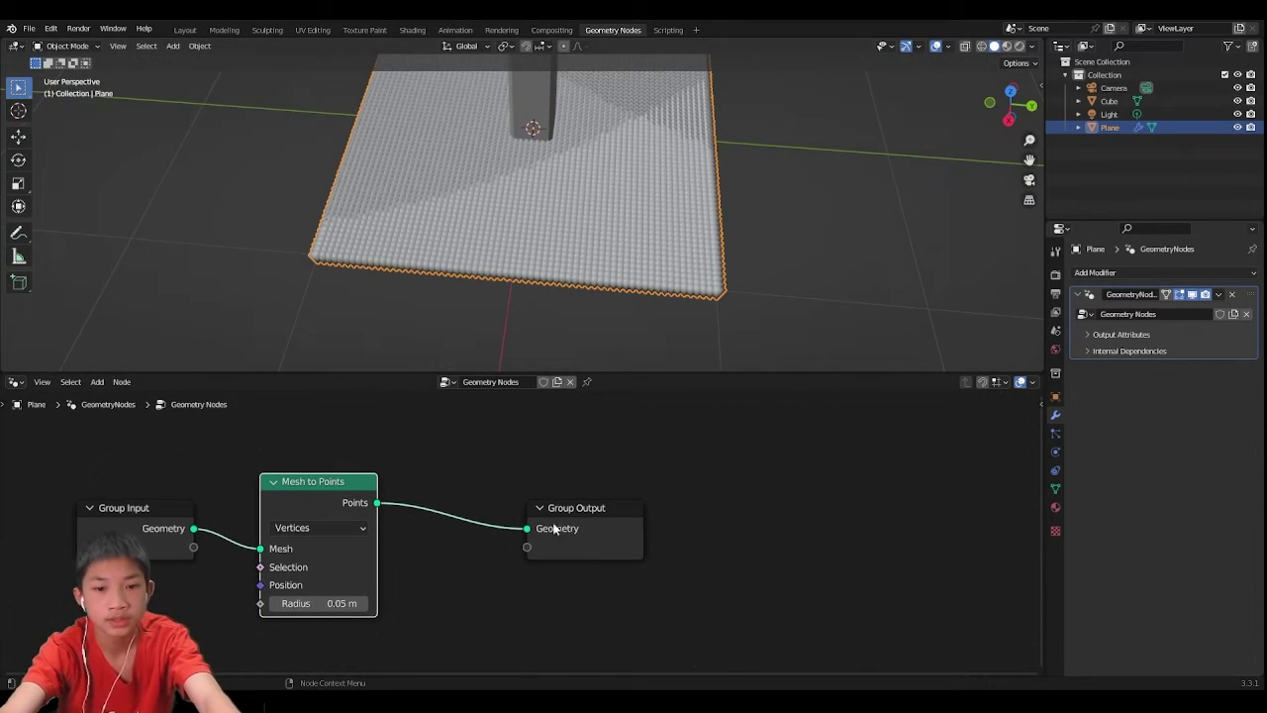
{"action": "left_click_drag", "start_coordinate": [554, 529], "coordinate": [702, 529]}
{"action": "scroll", "coordinate": [679, 436], "scroll_direction": "down", "scroll_amount": 2}
{"action": "scroll", "coordinate": [580, 220], "scroll_direction": "down", "scroll_amount": 3}
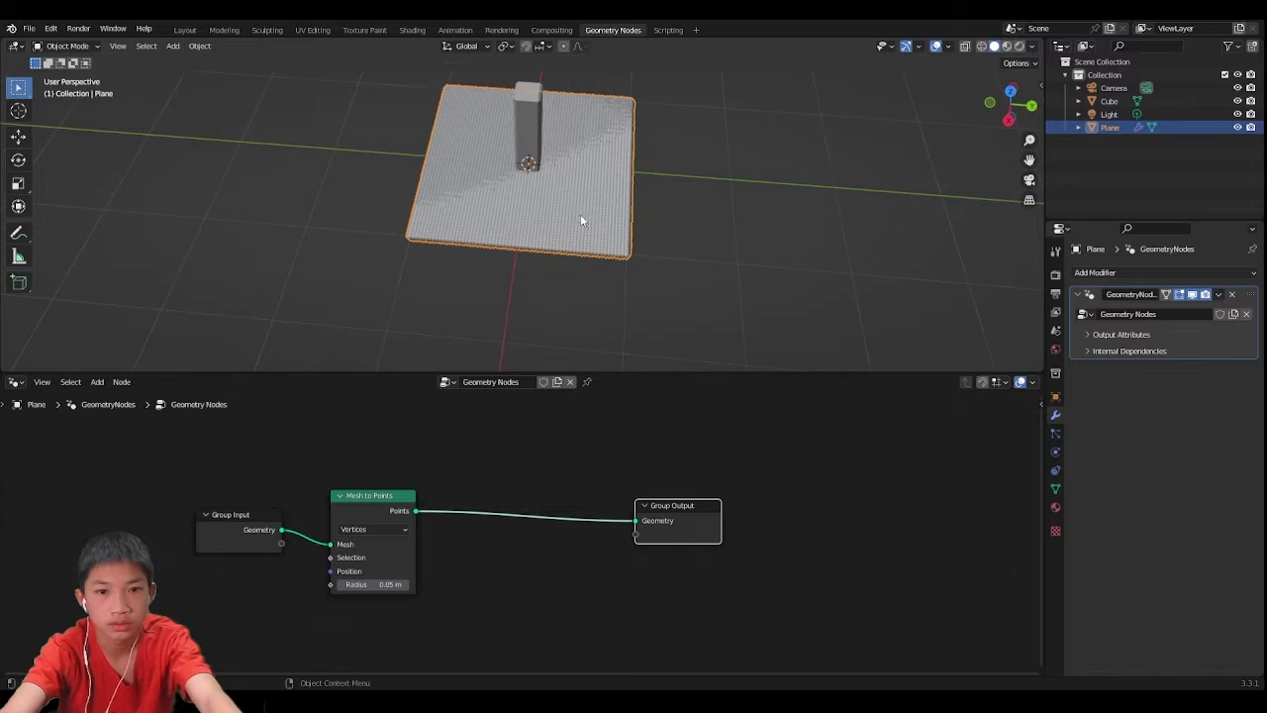
{"action": "left_click", "coordinate": [538, 144]}
{"action": "key", "text": "g"}
{"action": "right_click", "coordinate": [495, 175]}
{"action": "scroll", "coordinate": [500, 174], "scroll_direction": "down", "scroll_amount": 3}
{"action": "middle_click_drag", "start_coordinate": [500, 174], "coordinate": [532, 154]}
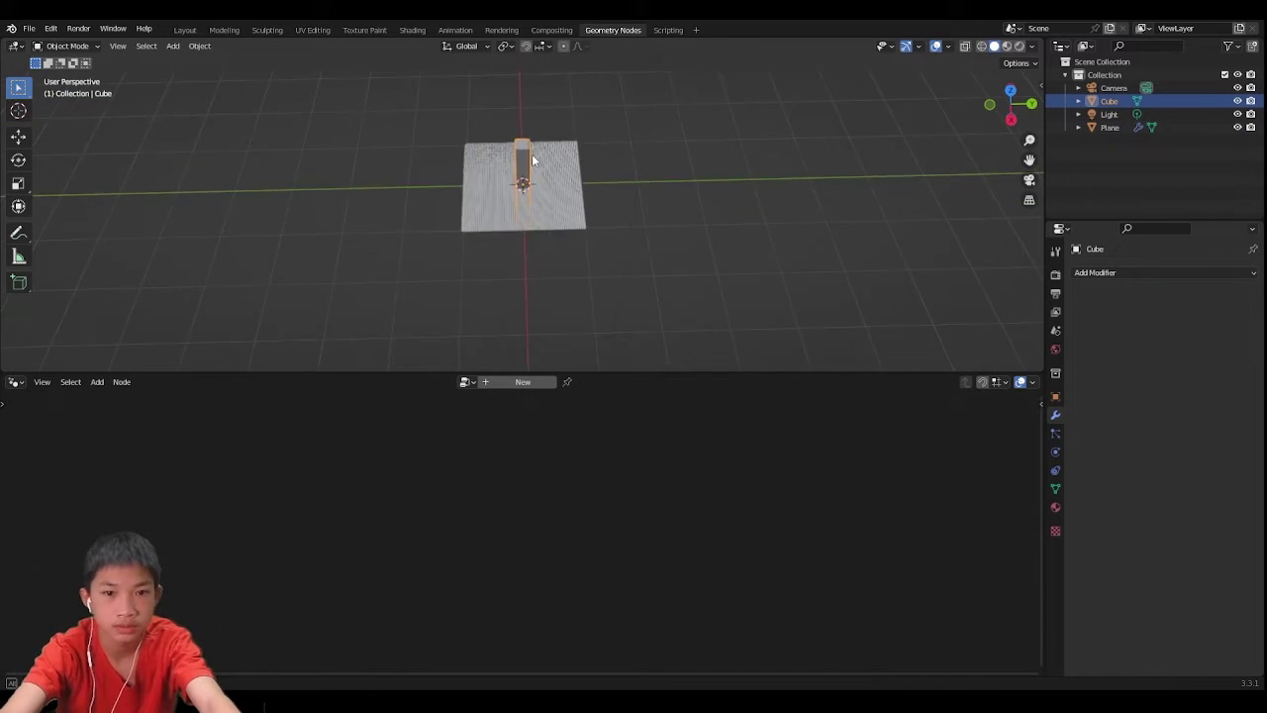
{"action": "scroll", "coordinate": [548, 216], "scroll_direction": "up", "scroll_amount": 3}
Step: Select the plane and insert an Instance on Points node between Mesh to Points and Group Output
{"action": "left_click", "coordinate": [535, 286]}
{"action": "key", "text": "shift+a"}
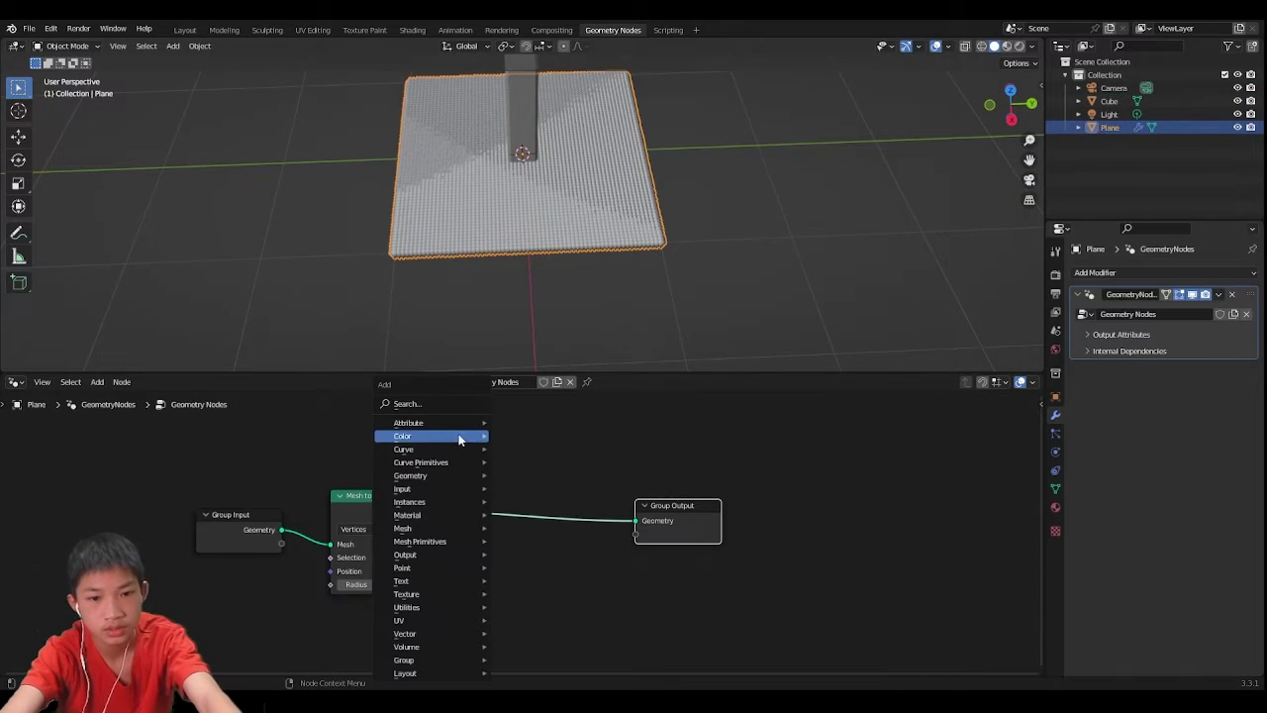
{"action": "left_click", "coordinate": [432, 404]}
{"action": "type", "text": "insta"}
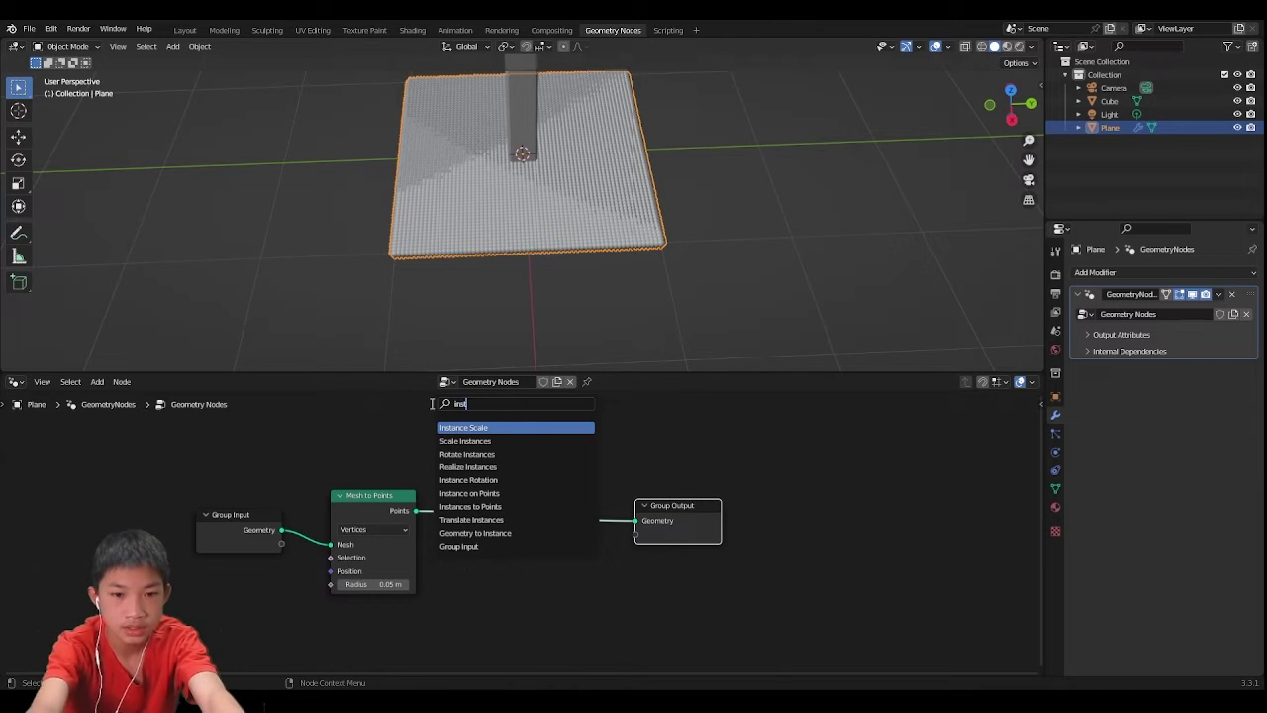
{"action": "left_click", "coordinate": [469, 493]}
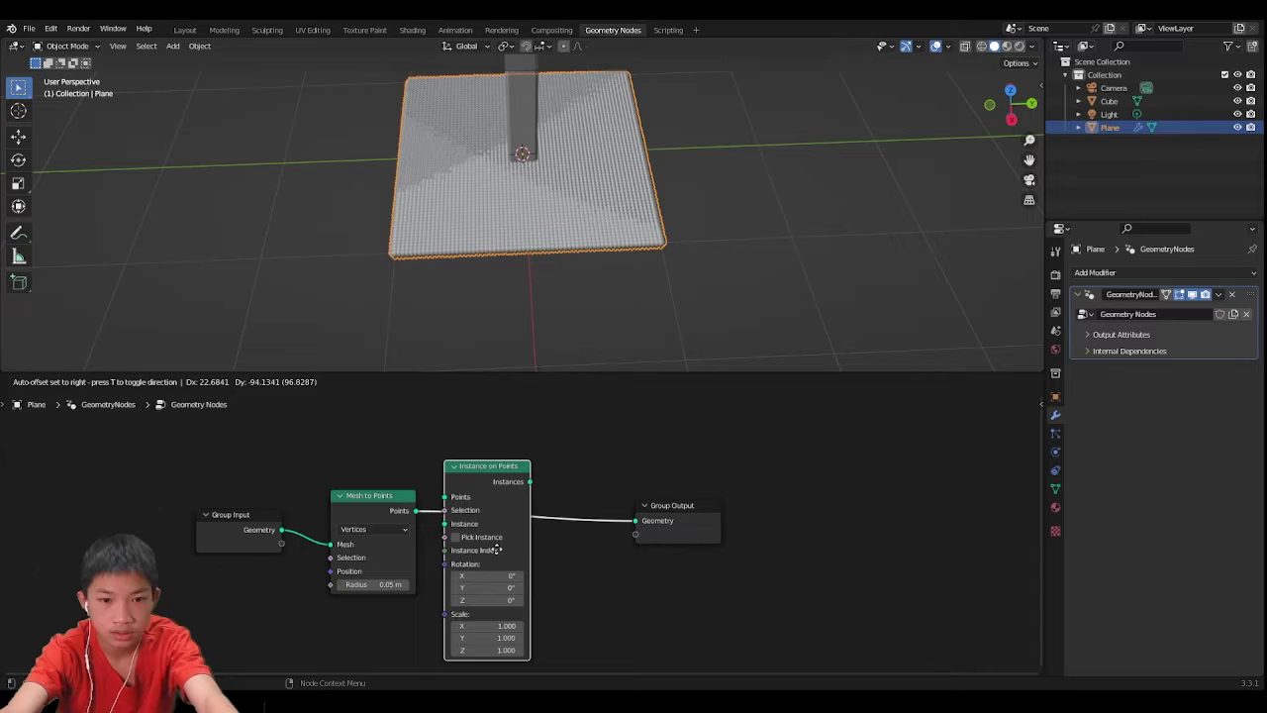
{"action": "left_click", "coordinate": [498, 556]}
{"action": "scroll", "coordinate": [513, 533], "scroll_direction": "up", "scroll_amount": 1}
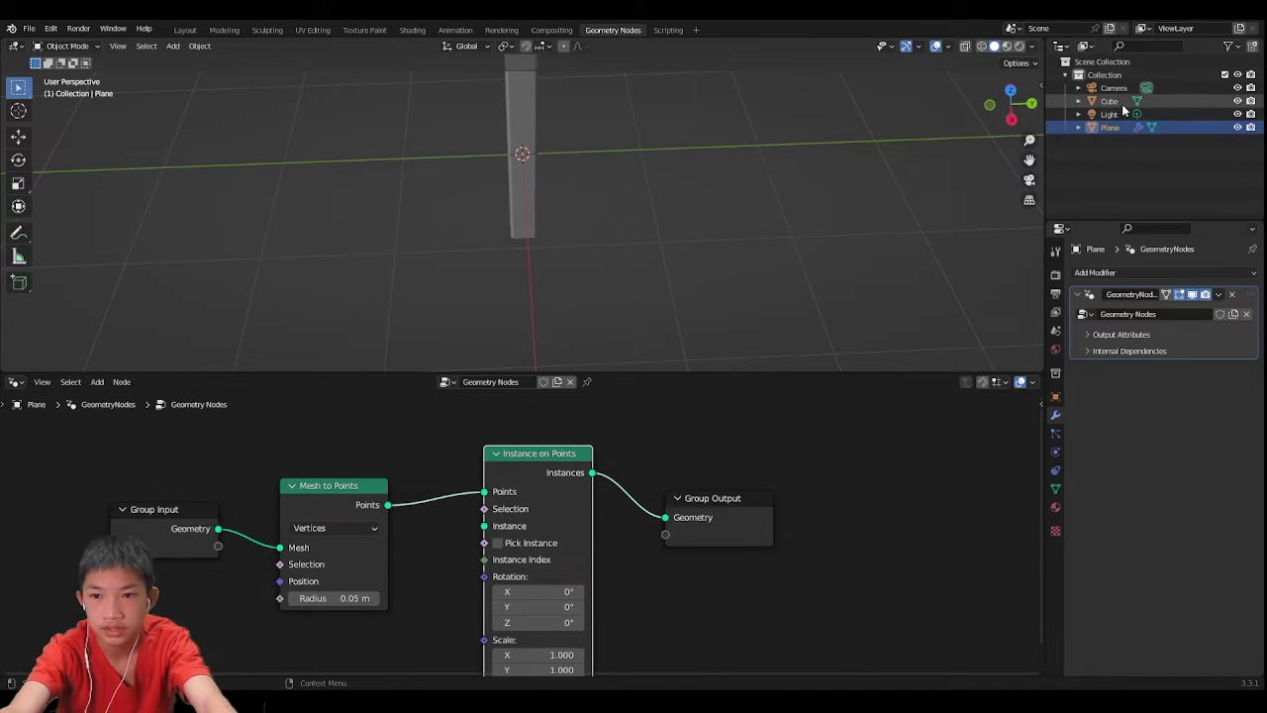
Step: Add an Object Info node for the Cube and connect its Geometry output to the Instance input of Instance on Points
{"action": "left_click_drag", "start_coordinate": [1124, 103], "coordinate": [401, 638]}
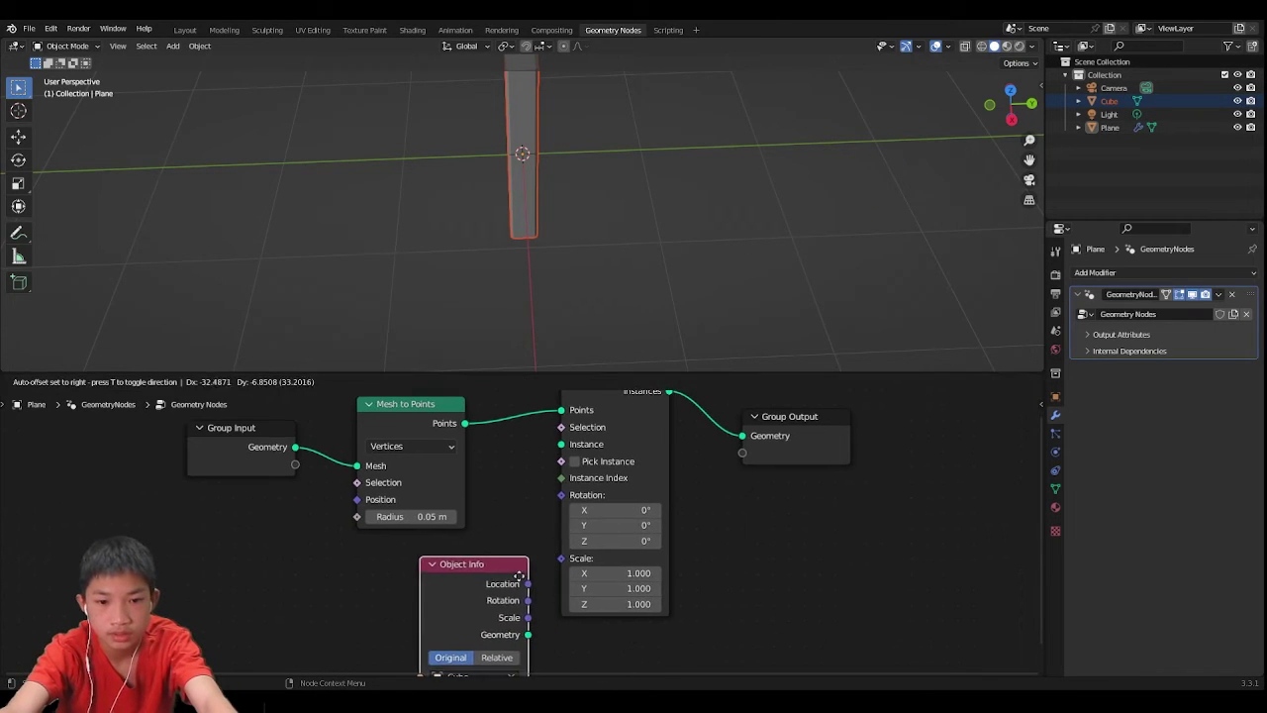
{"action": "left_click", "coordinate": [473, 576]}
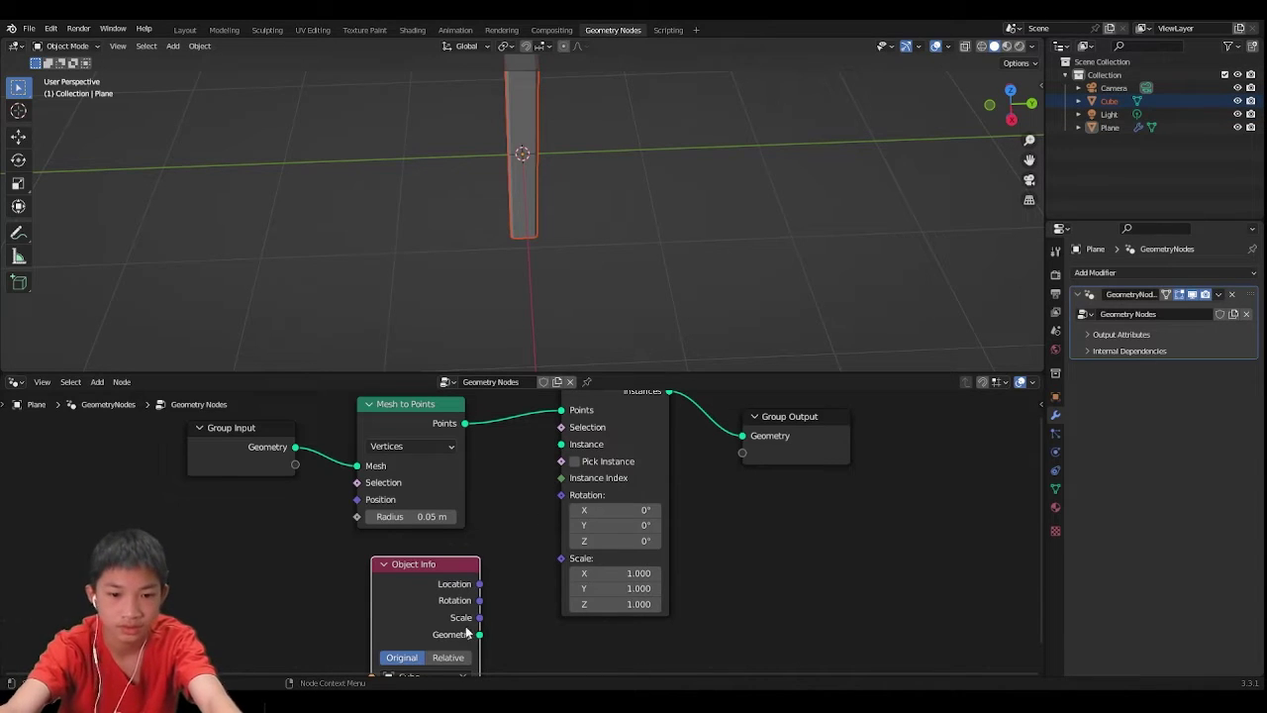
{"action": "left_click_drag", "start_coordinate": [479, 638], "coordinate": [559, 444]}
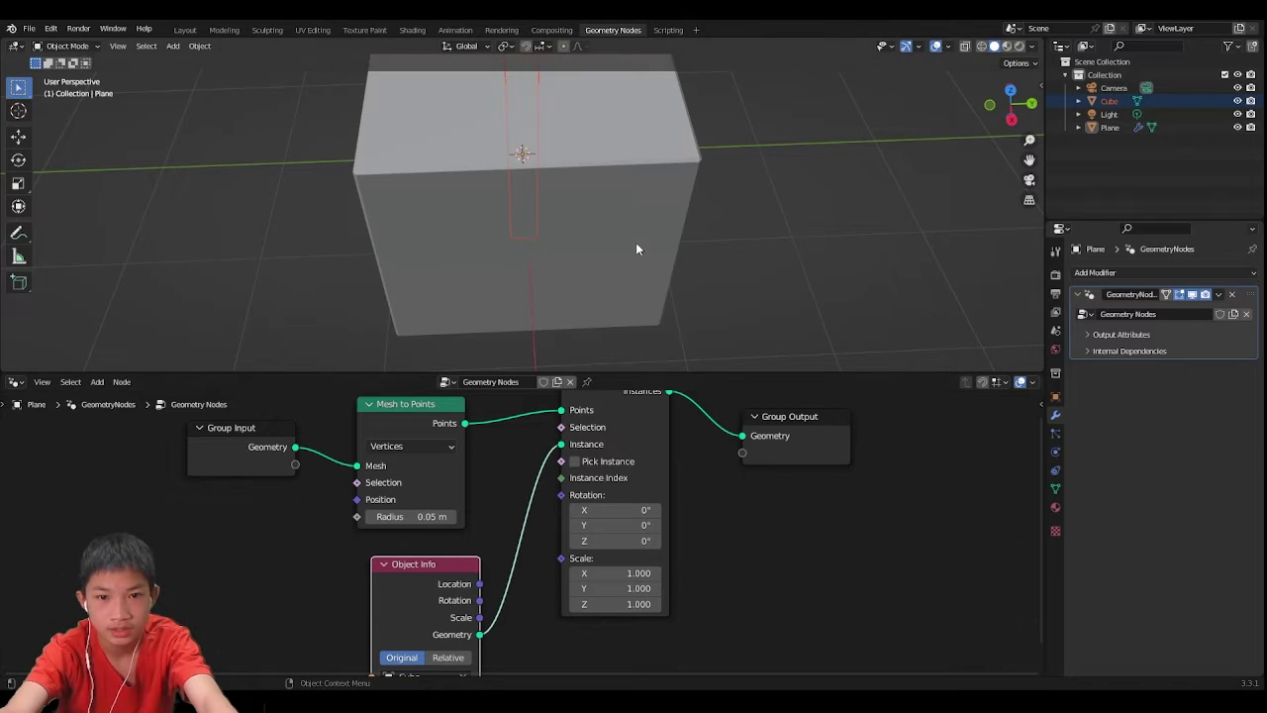
Step: Select the plane and hide the original Cube object in the viewport
{"action": "left_click", "coordinate": [666, 221]}
{"action": "scroll", "coordinate": [671, 221], "scroll_direction": "down", "scroll_amount": 4}
{"action": "left_click", "coordinate": [720, 201]}
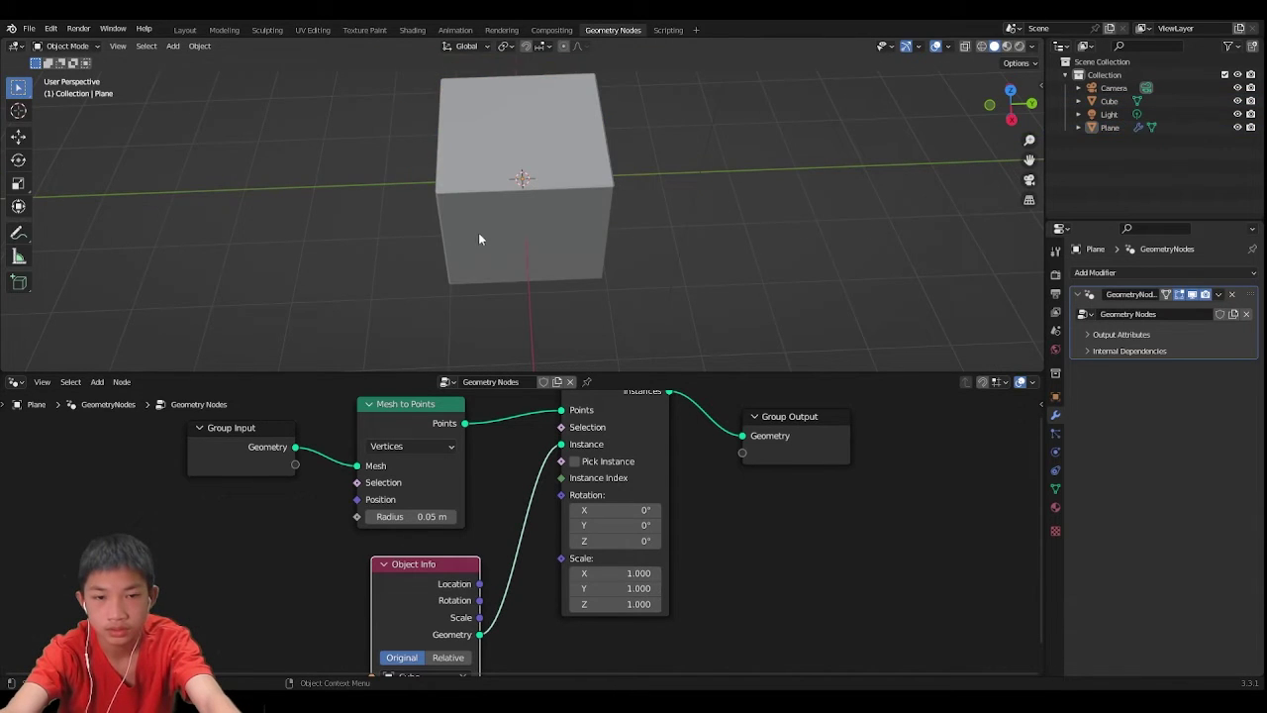
{"action": "left_click", "coordinate": [478, 231]}
{"action": "key", "text": "g"}
{"action": "right_click", "coordinate": [513, 182]}
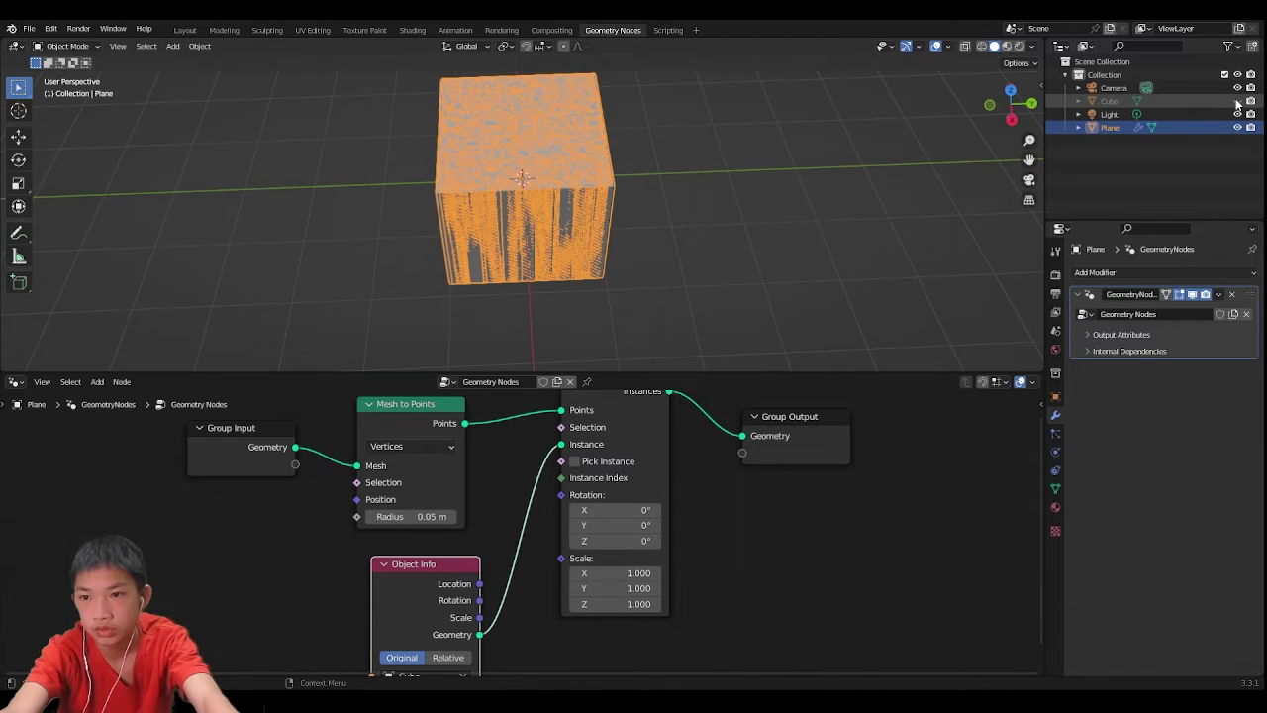
{"action": "key", "text": "g"}
{"action": "right_click", "coordinate": [637, 107]}
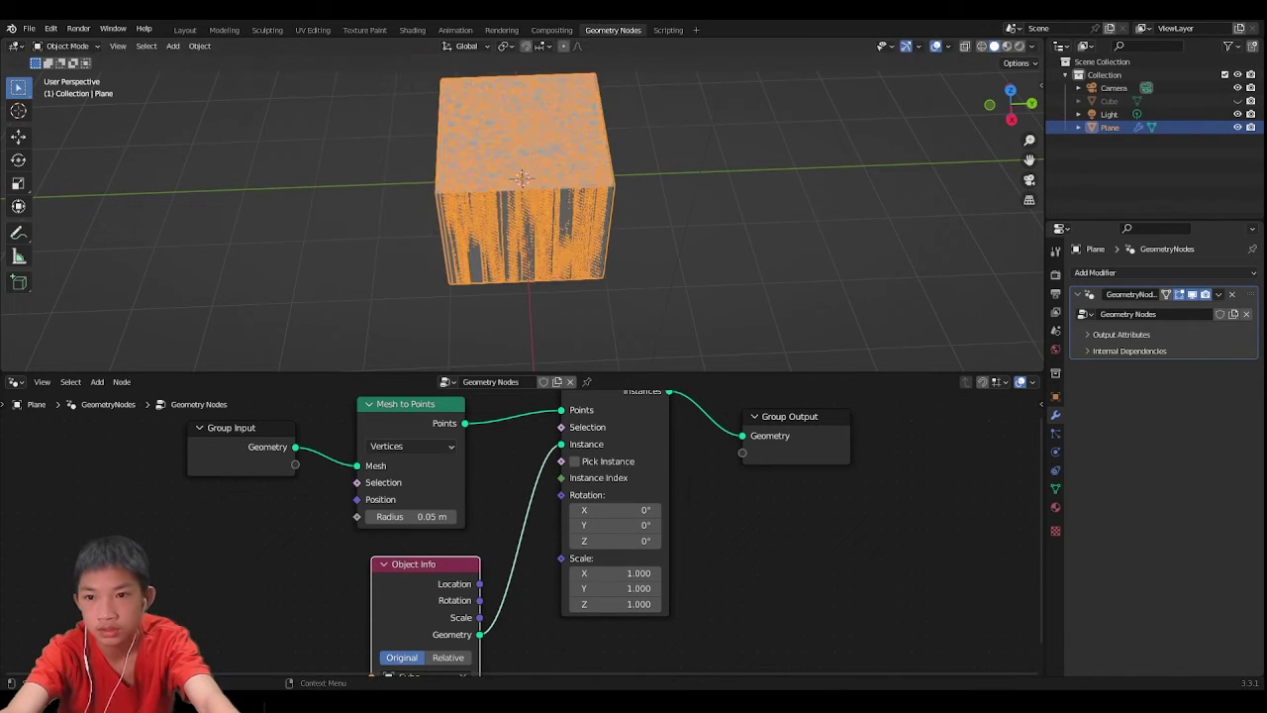
{"action": "left_click", "coordinate": [1184, 103]}
{"action": "right_click", "coordinate": [683, 139]}
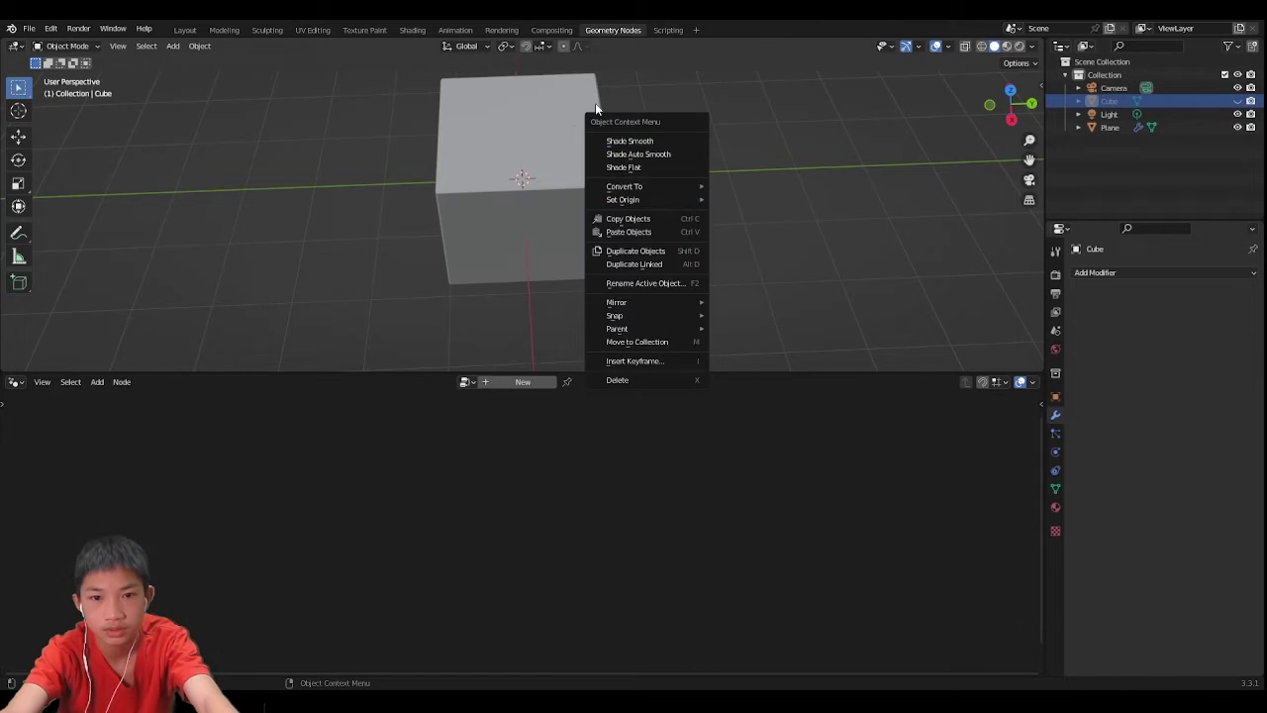
{"action": "left_click", "coordinate": [611, 176]}
Step: Examine the spacing and overlap of the instanced columns from the top view
{"action": "scroll", "coordinate": [626, 129], "scroll_direction": "up", "scroll_amount": 6}
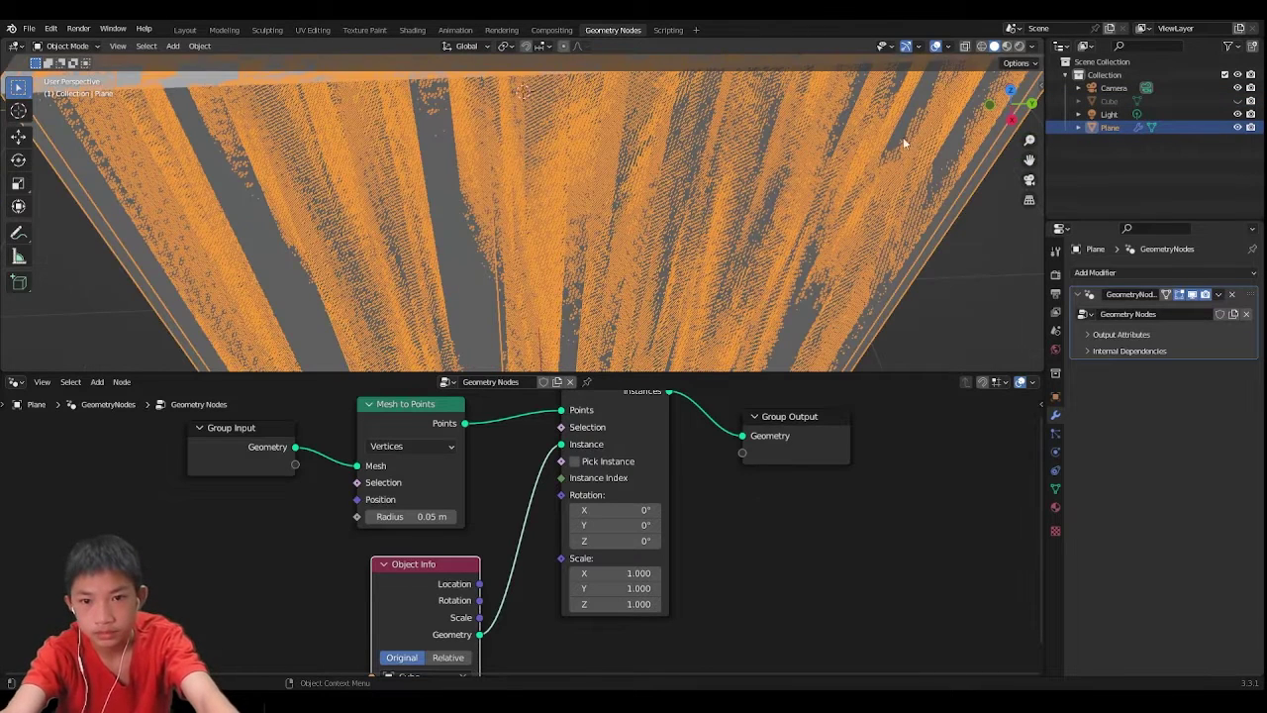
{"action": "left_click", "coordinate": [1010, 90]}
{"action": "scroll", "coordinate": [712, 157], "scroll_direction": "down", "scroll_amount": 2}
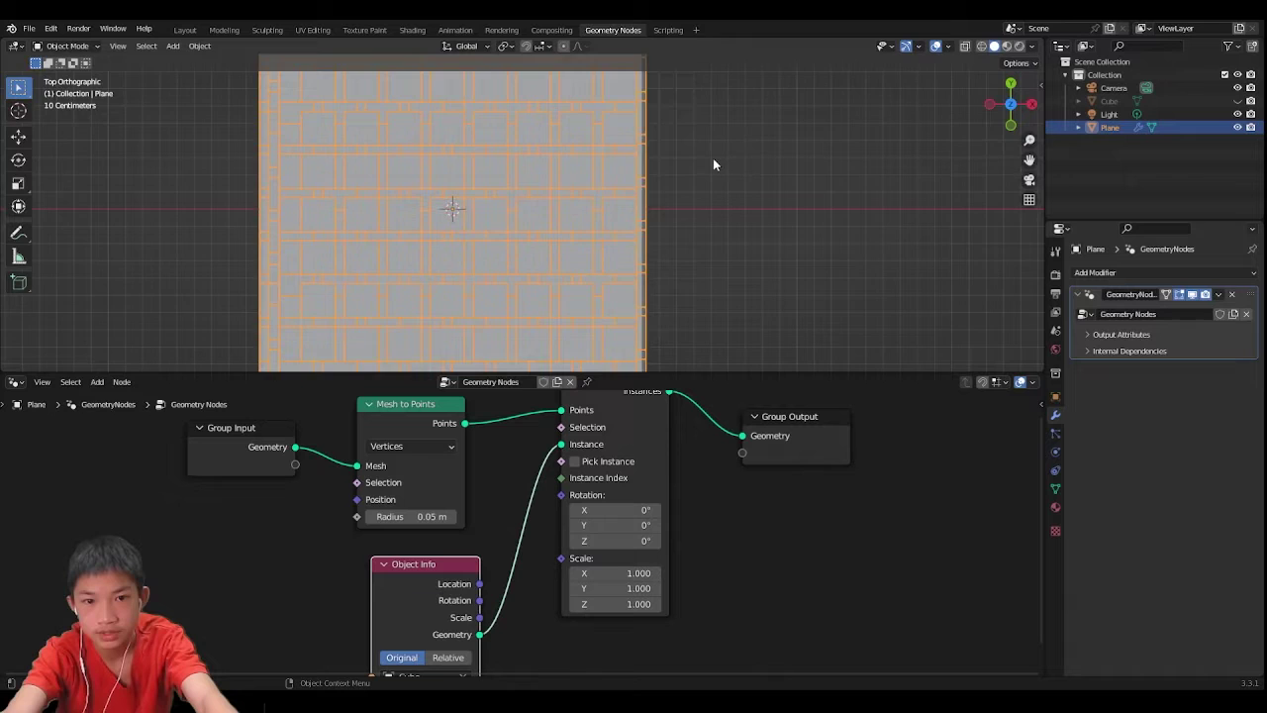
{"action": "scroll", "coordinate": [713, 157], "scroll_direction": "up", "scroll_amount": 4}
{"action": "scroll", "coordinate": [713, 159], "scroll_direction": "up", "scroll_amount": 3}
{"action": "scroll", "coordinate": [713, 158], "scroll_direction": "down", "scroll_amount": 3}
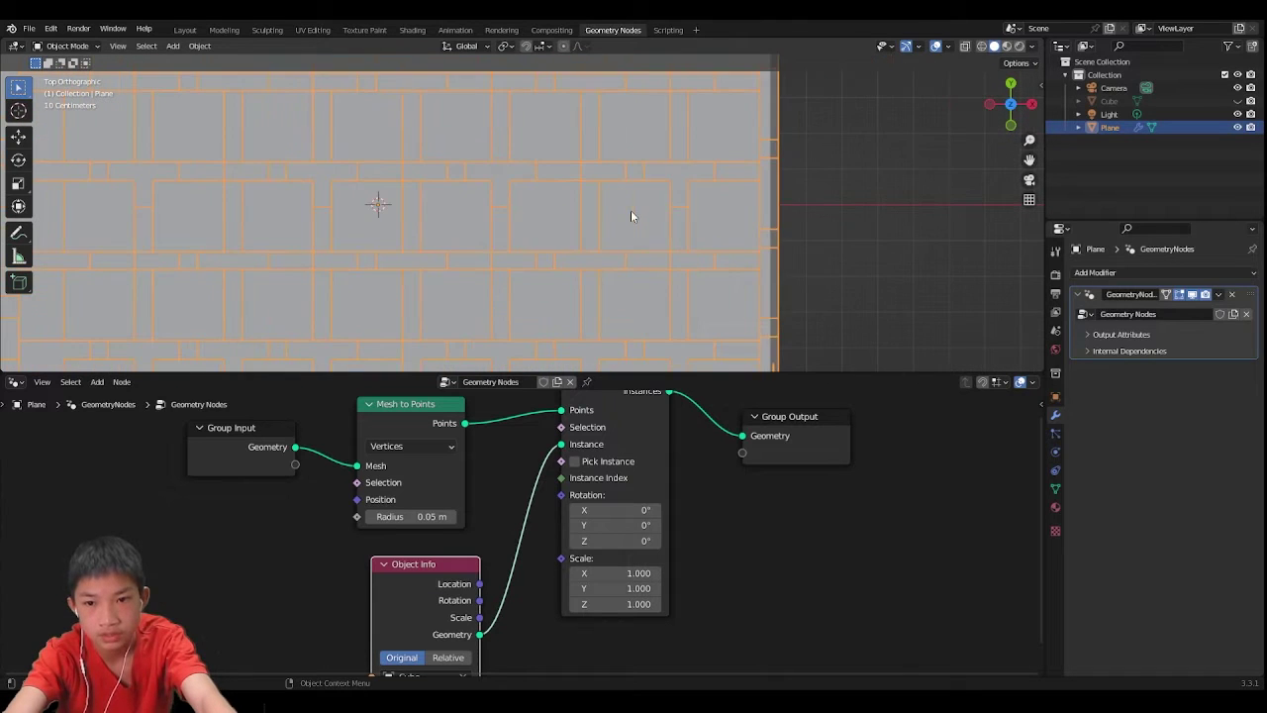
{"action": "middle_click_drag", "start_coordinate": [622, 247], "coordinate": [720, 243], "text": "shift"}
{"action": "scroll", "coordinate": [712, 242], "scroll_direction": "up", "scroll_amount": 2}
Step: Move the Object Info node aside, add a Combine XYZ node and connect its Vector output to the Scale of Instance on Points
{"action": "middle_click_drag", "start_coordinate": [491, 531], "coordinate": [466, 504]}
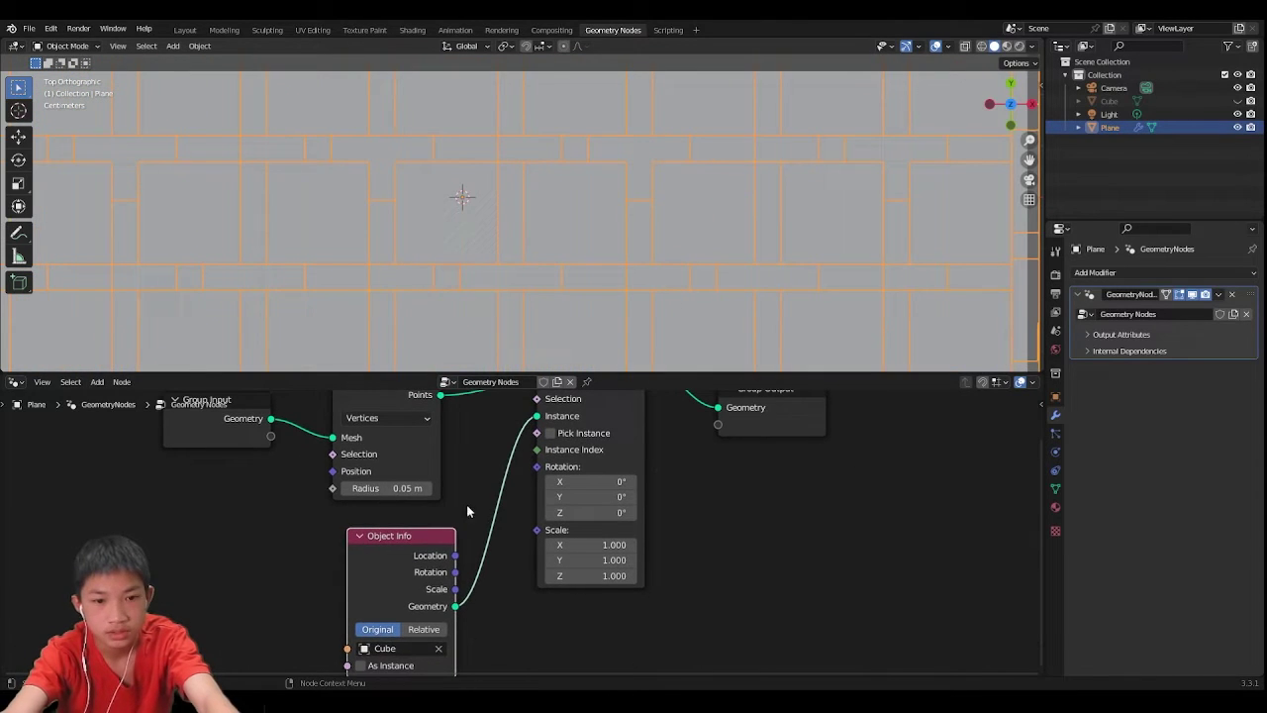
{"action": "left_click_drag", "start_coordinate": [386, 543], "coordinate": [238, 511]}
{"action": "key", "text": "shift+a"}
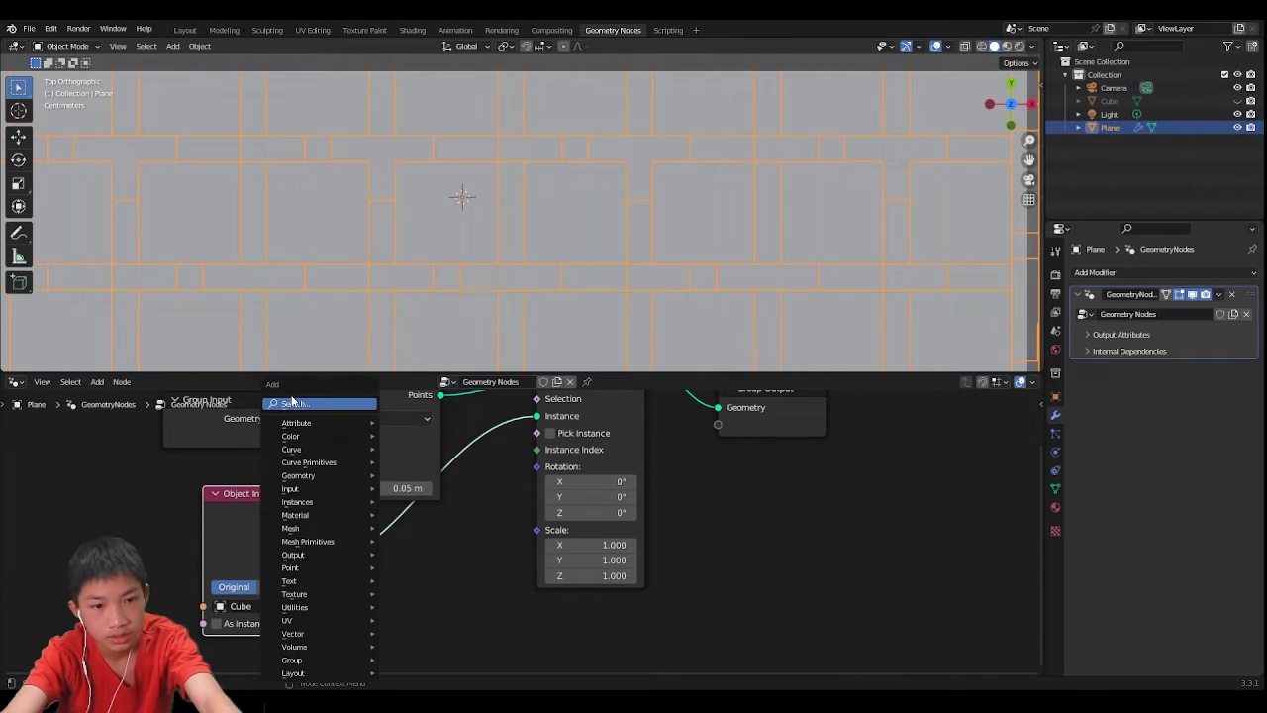
{"action": "type", "text": "combine"}
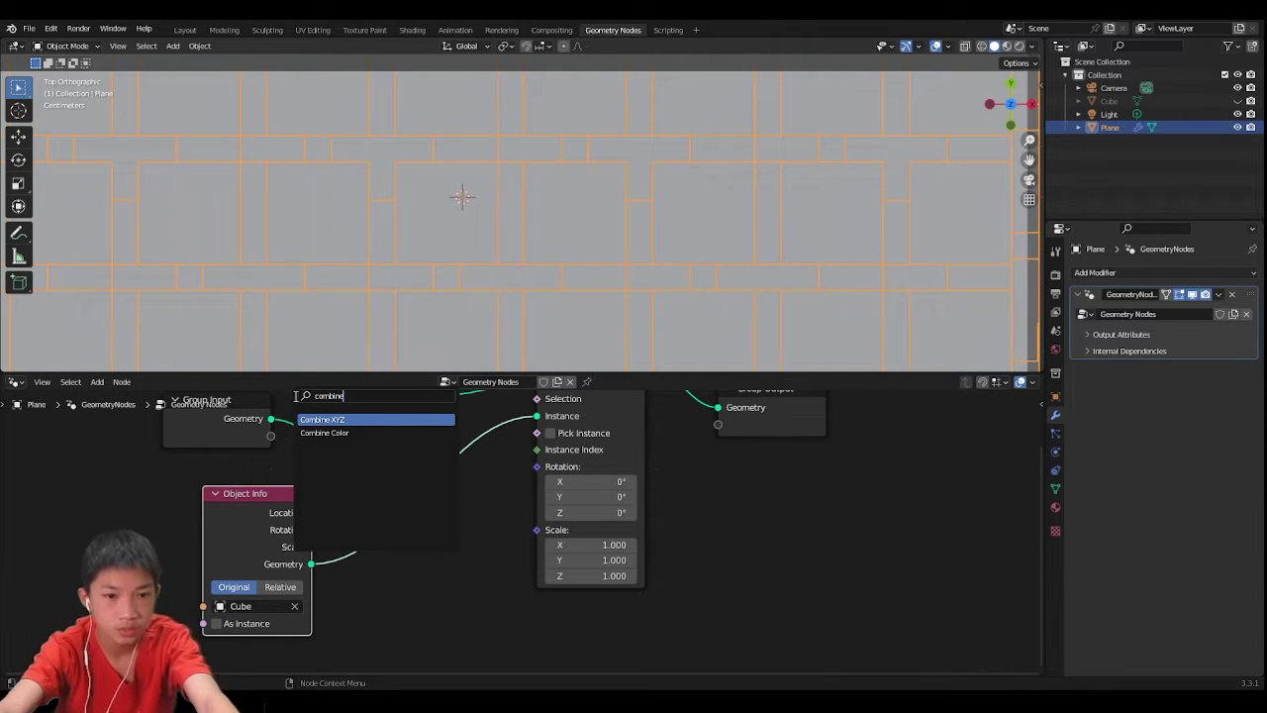
{"action": "left_click", "coordinate": [323, 420]}
{"action": "left_click", "coordinate": [416, 586]}
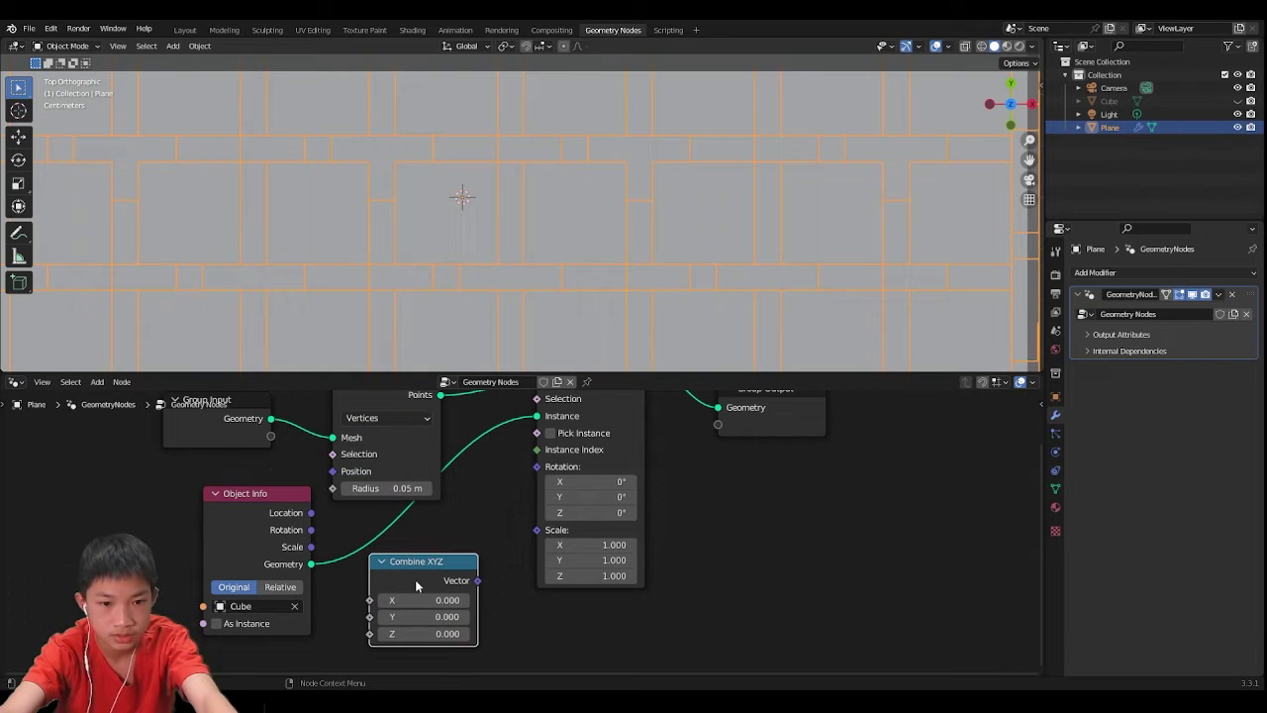
{"action": "left_click_drag", "start_coordinate": [478, 581], "coordinate": [537, 529]}
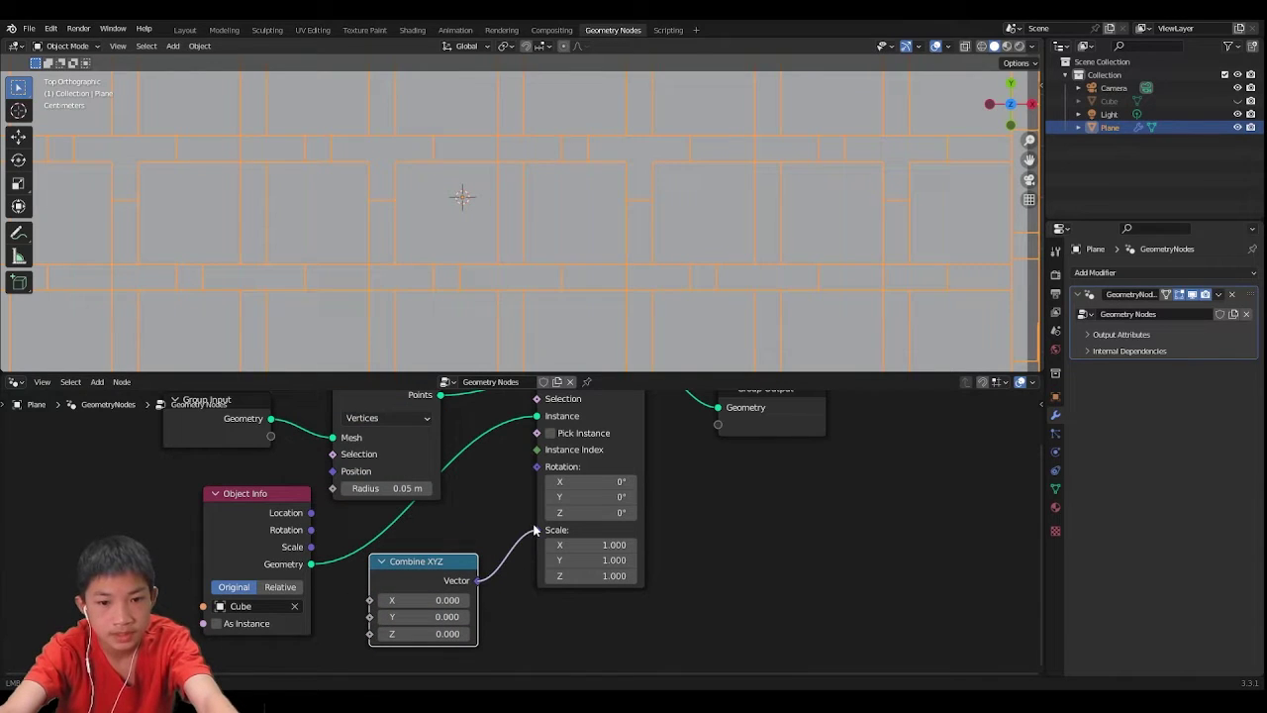
Step: Set the X and Y values of the Combine XYZ node to 0.01
{"action": "scroll", "coordinate": [557, 543], "scroll_direction": "up", "scroll_amount": 1}
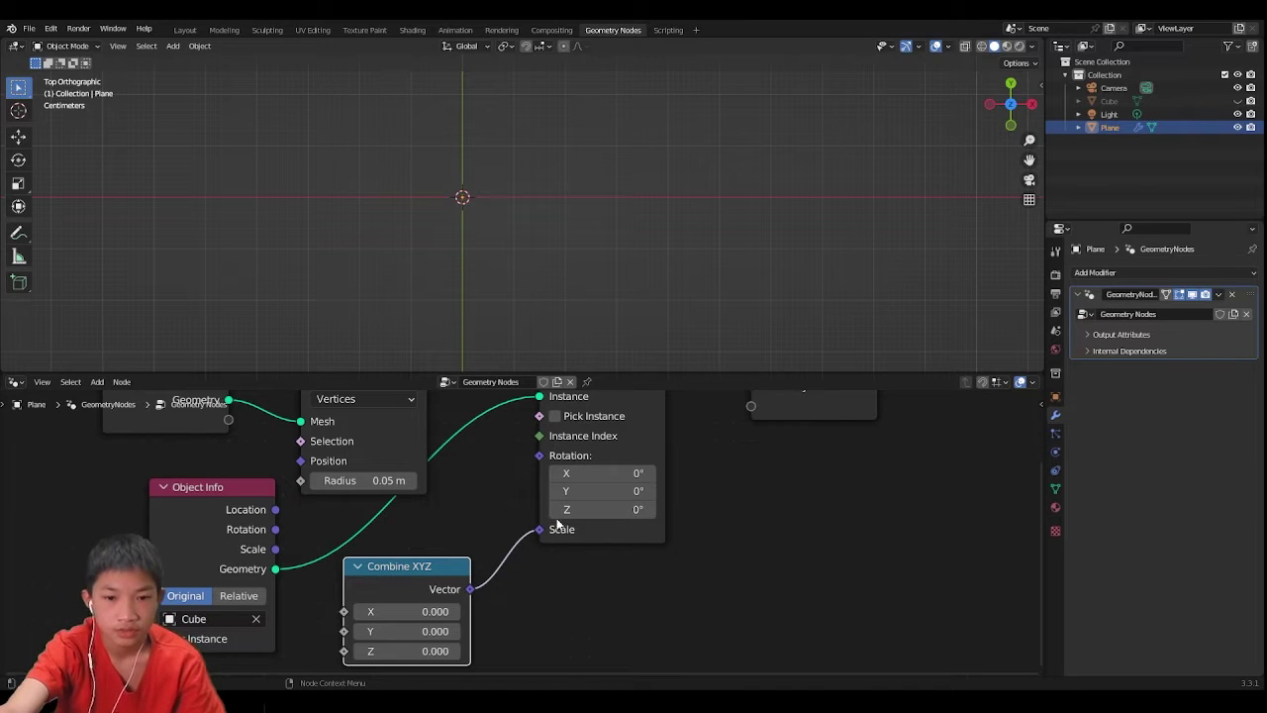
{"action": "middle_click_drag", "start_coordinate": [414, 591], "coordinate": [510, 530]}
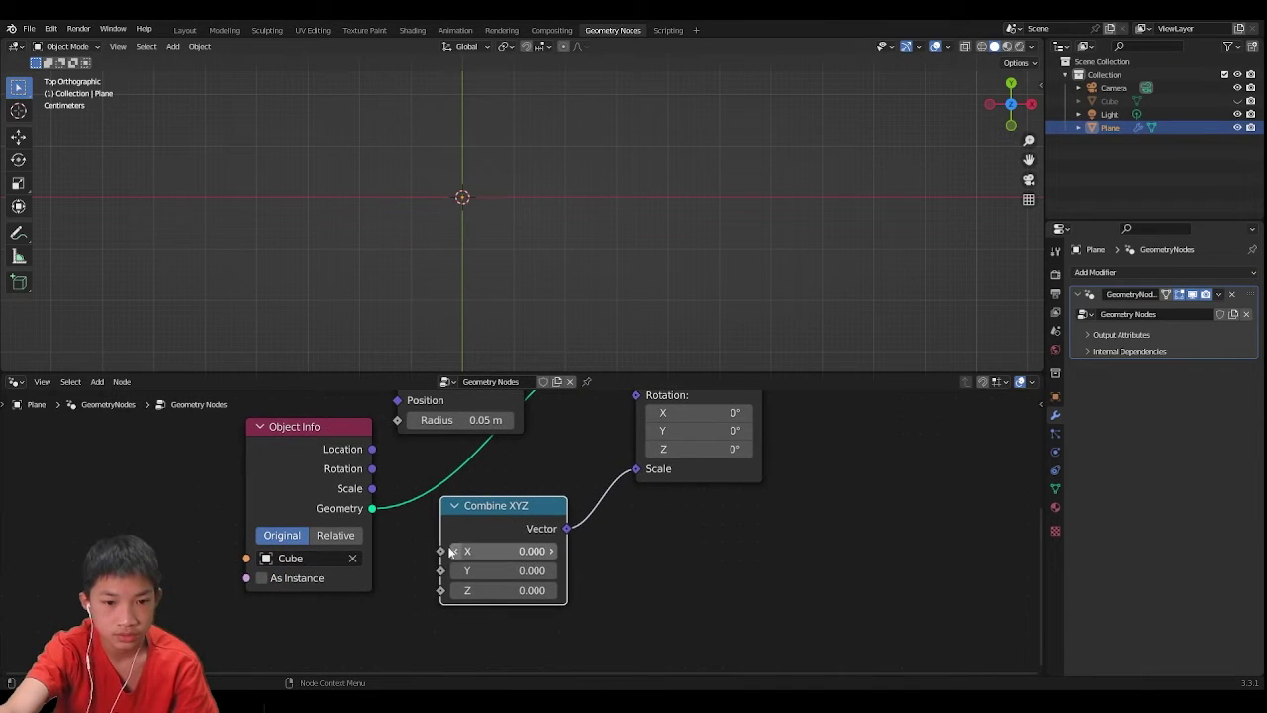
{"action": "scroll", "coordinate": [497, 545], "scroll_direction": "up", "scroll_amount": 2}
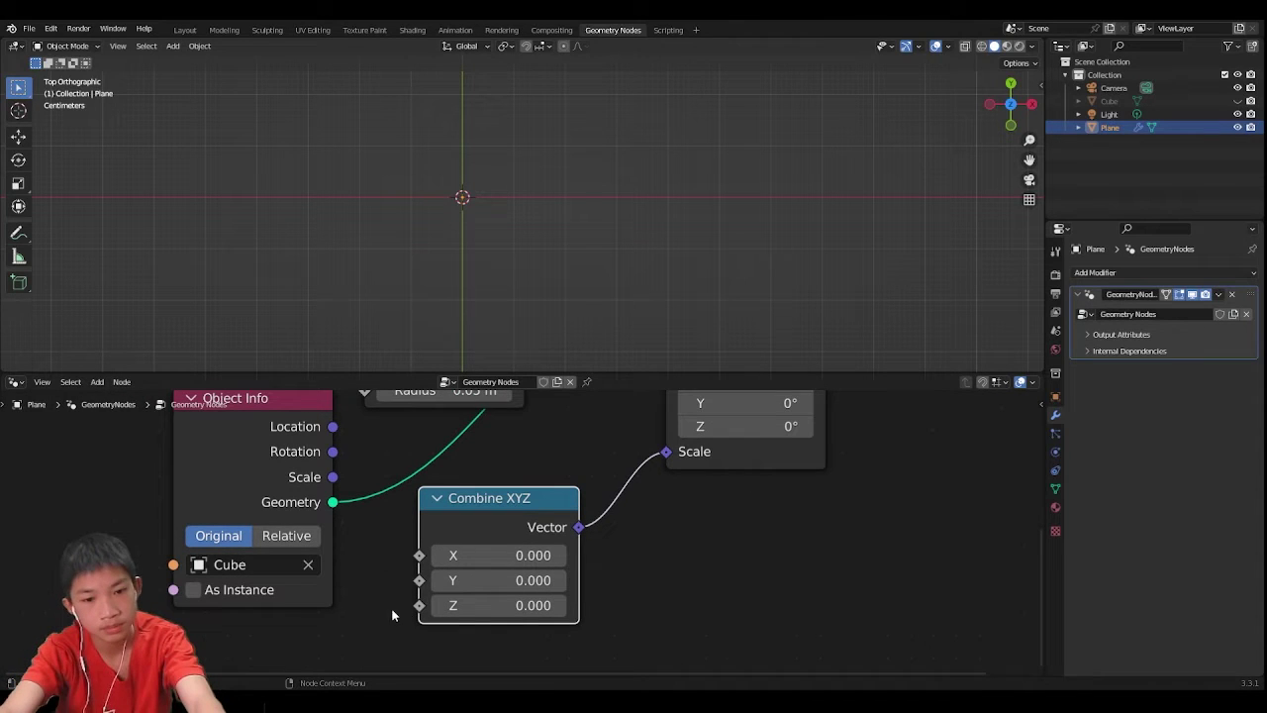
{"action": "left_click", "coordinate": [456, 554]}
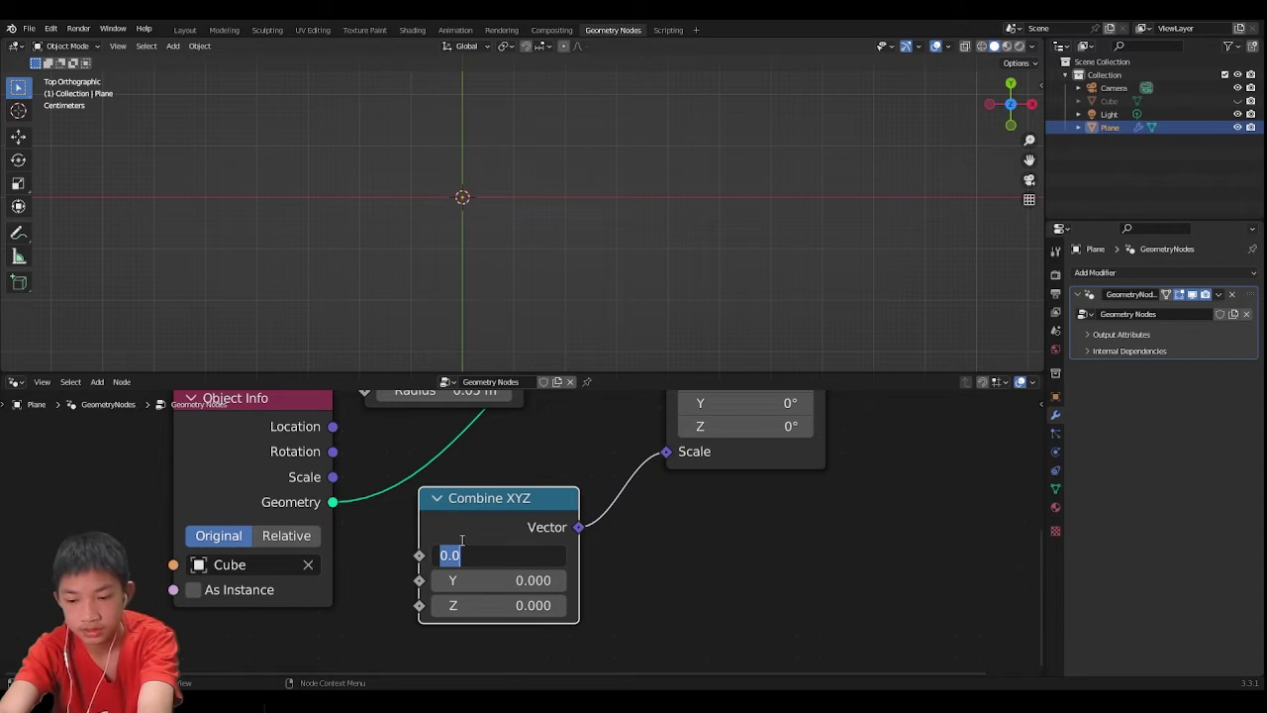
{"action": "type", "text": "0.0"}
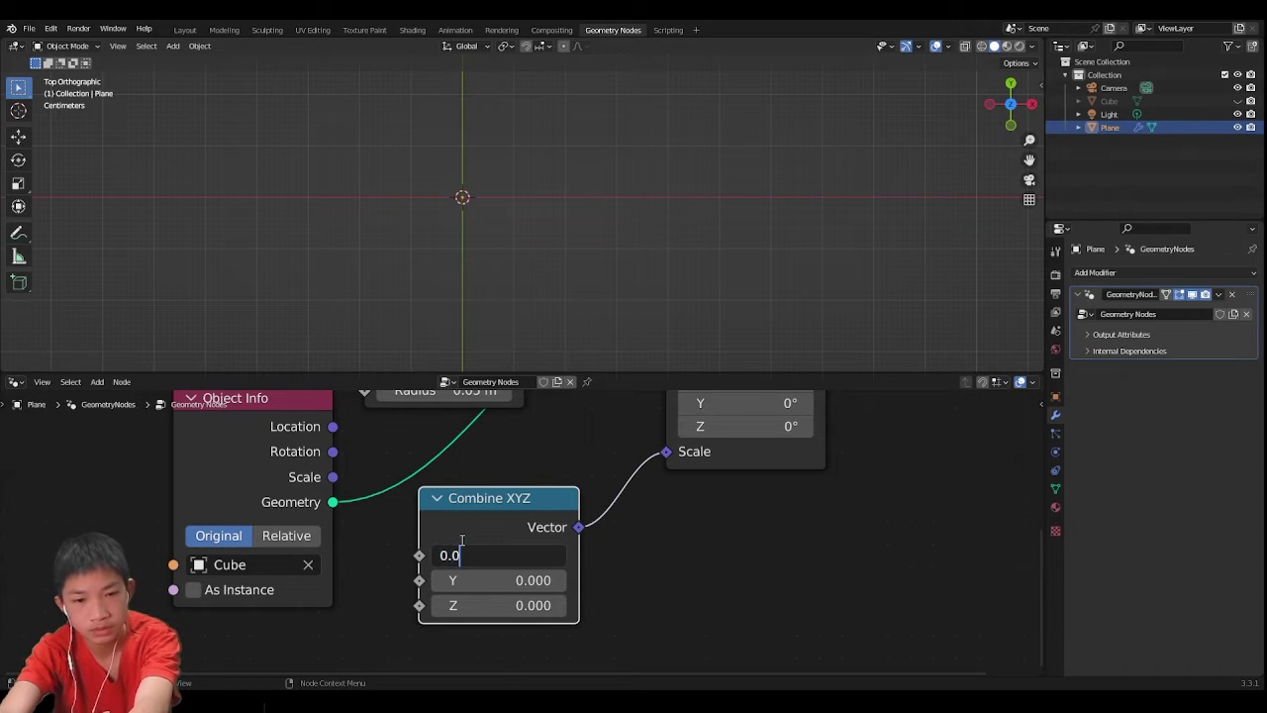
{"action": "type", "text": "1"}
{"action": "key", "text": "Return"}
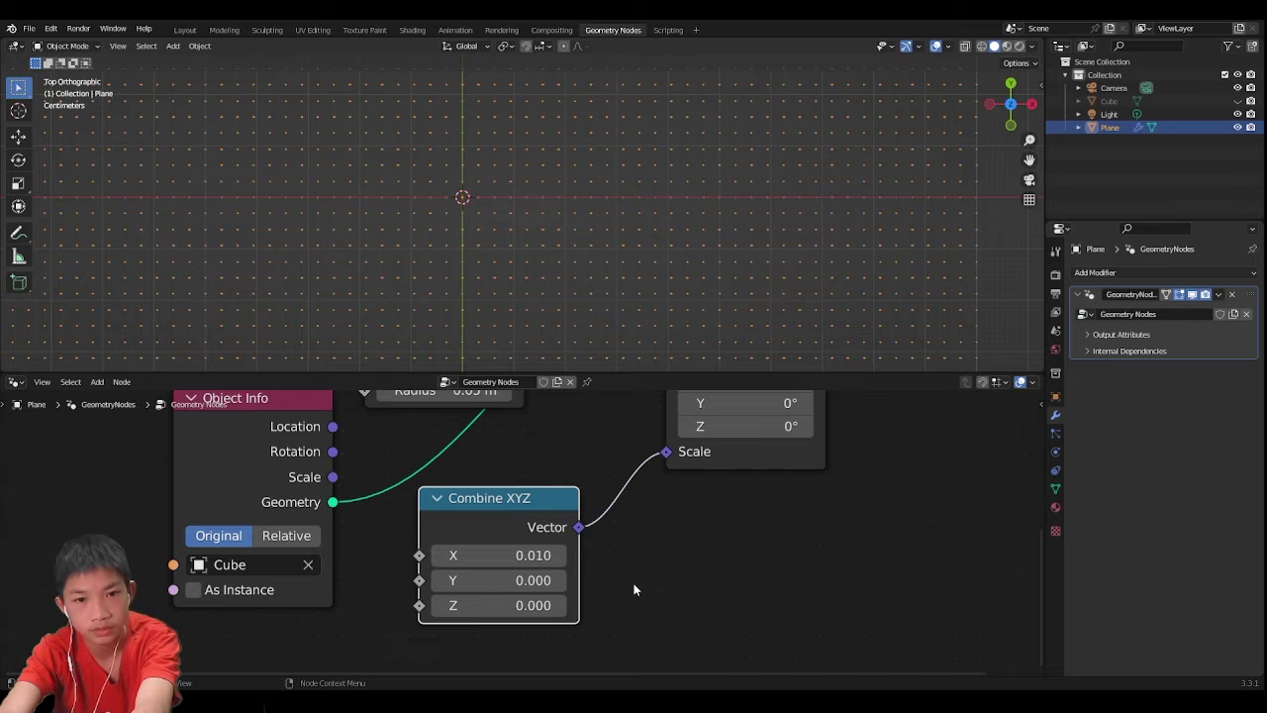
{"action": "left_click", "coordinate": [538, 580]}
{"action": "type", "text": "0."}
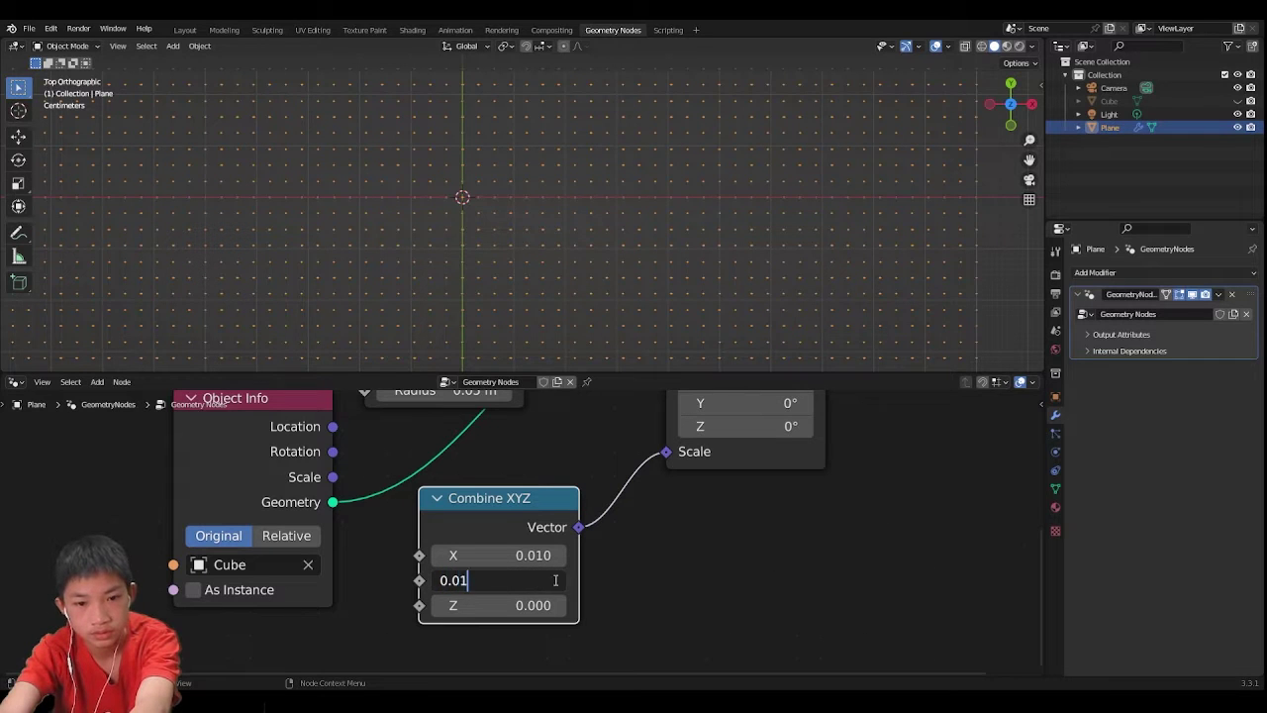
{"action": "key", "text": "Return"}
Step: Set the Z value of the Combine XYZ node to 0.1 and check the column instances in perspective and top views
{"action": "middle_click_drag", "start_coordinate": [540, 317], "coordinate": [662, 179]}
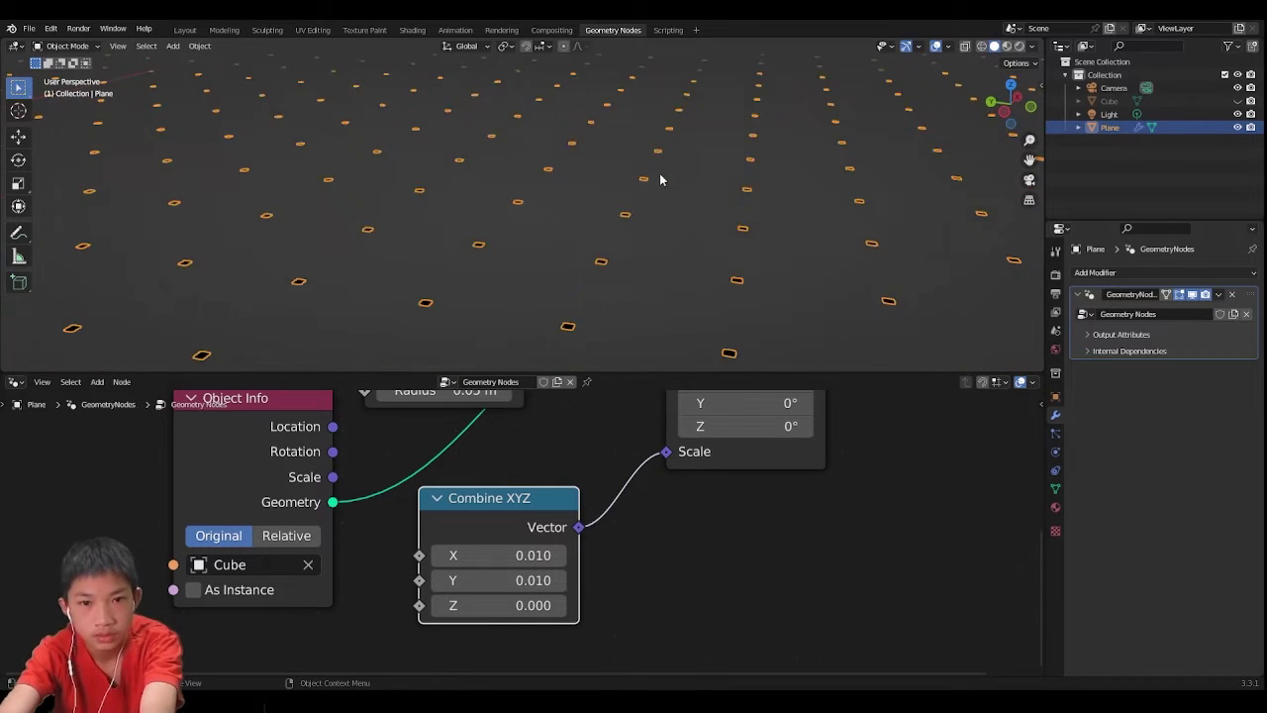
{"action": "scroll", "coordinate": [672, 163], "scroll_direction": "up", "scroll_amount": 3}
{"action": "scroll", "coordinate": [683, 164], "scroll_direction": "down", "scroll_amount": 6}
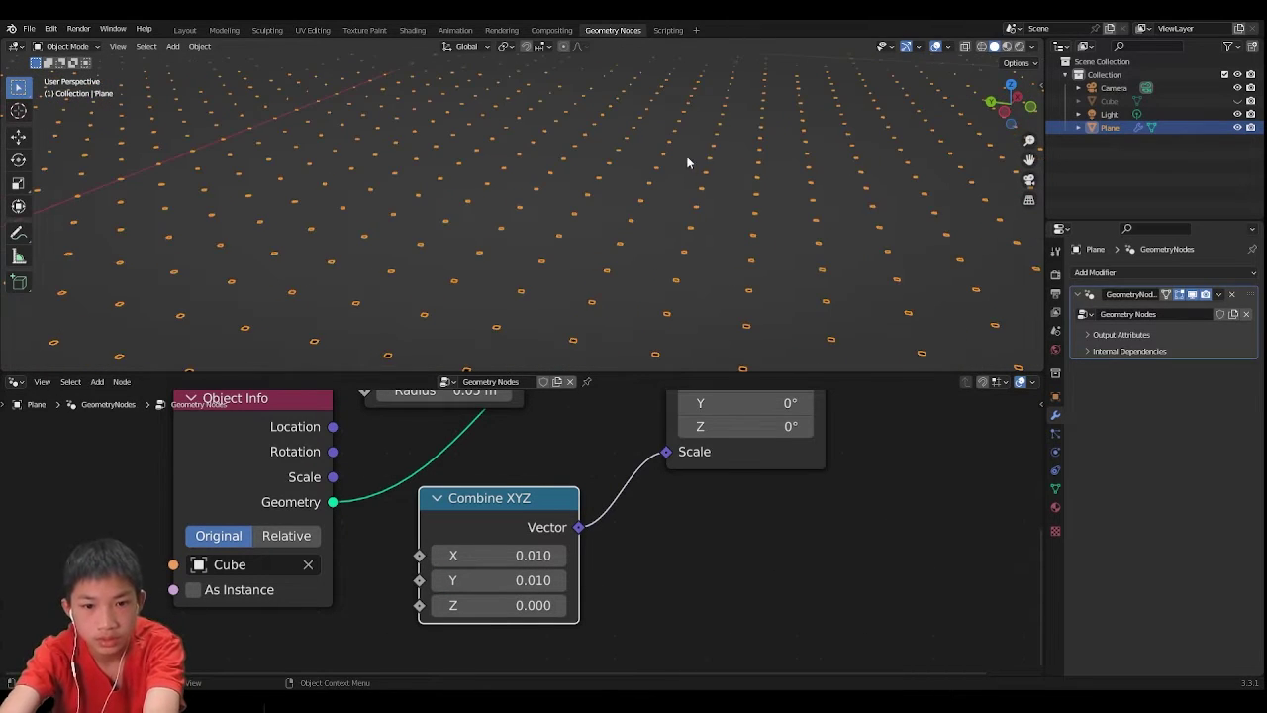
{"action": "left_click", "coordinate": [1010, 83]}
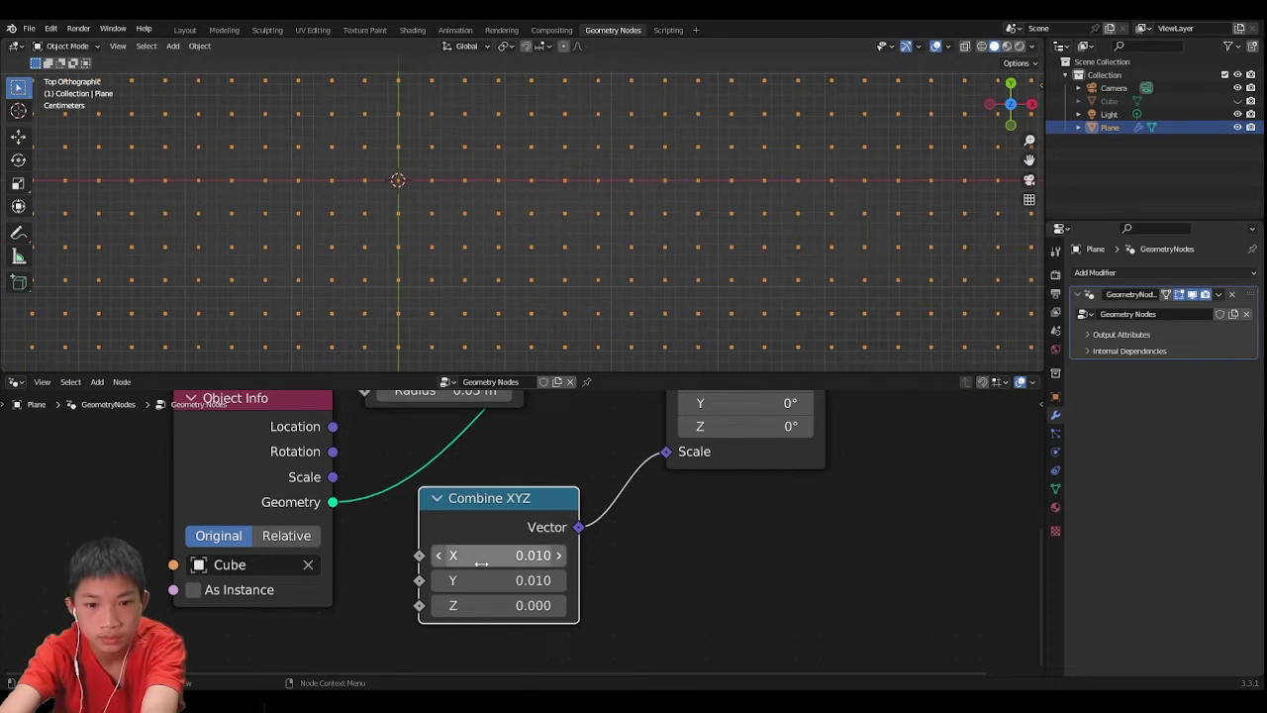
{"action": "left_click", "coordinate": [495, 604]}
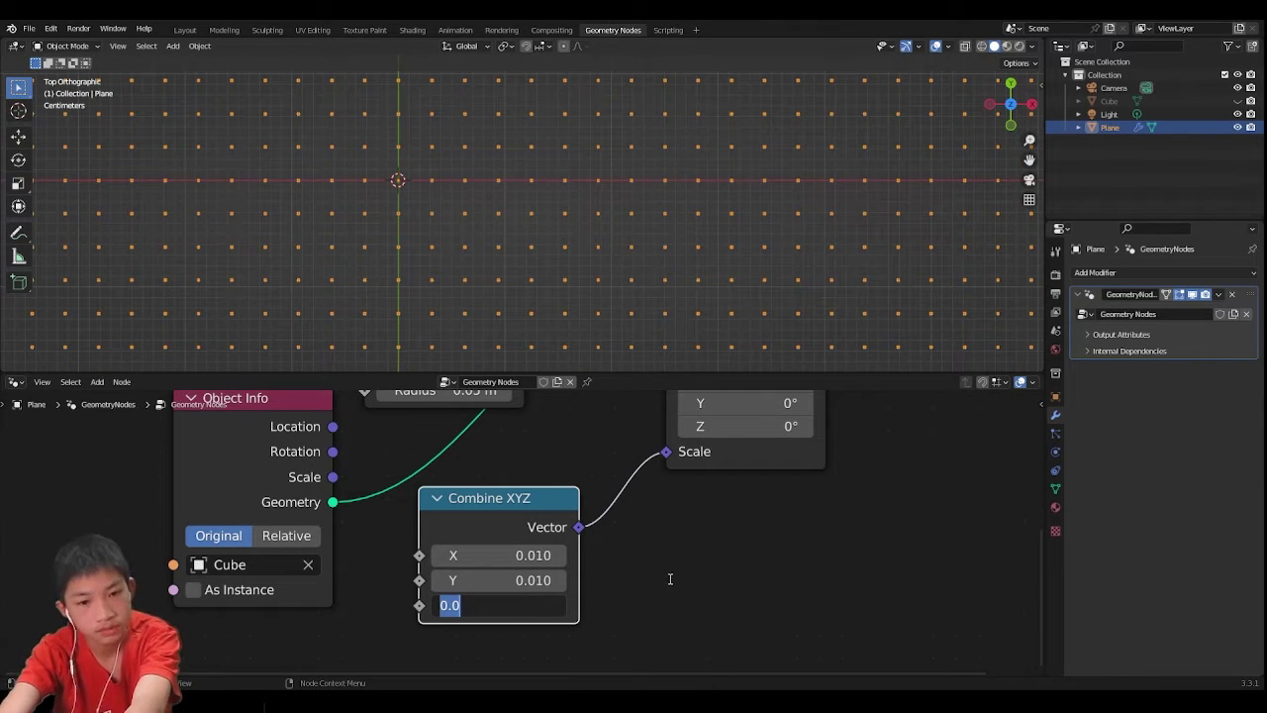
{"action": "type", "text": "0.1"}
{"action": "key", "text": "Return"}
{"action": "middle_click_drag", "start_coordinate": [575, 348], "coordinate": [945, 84]}
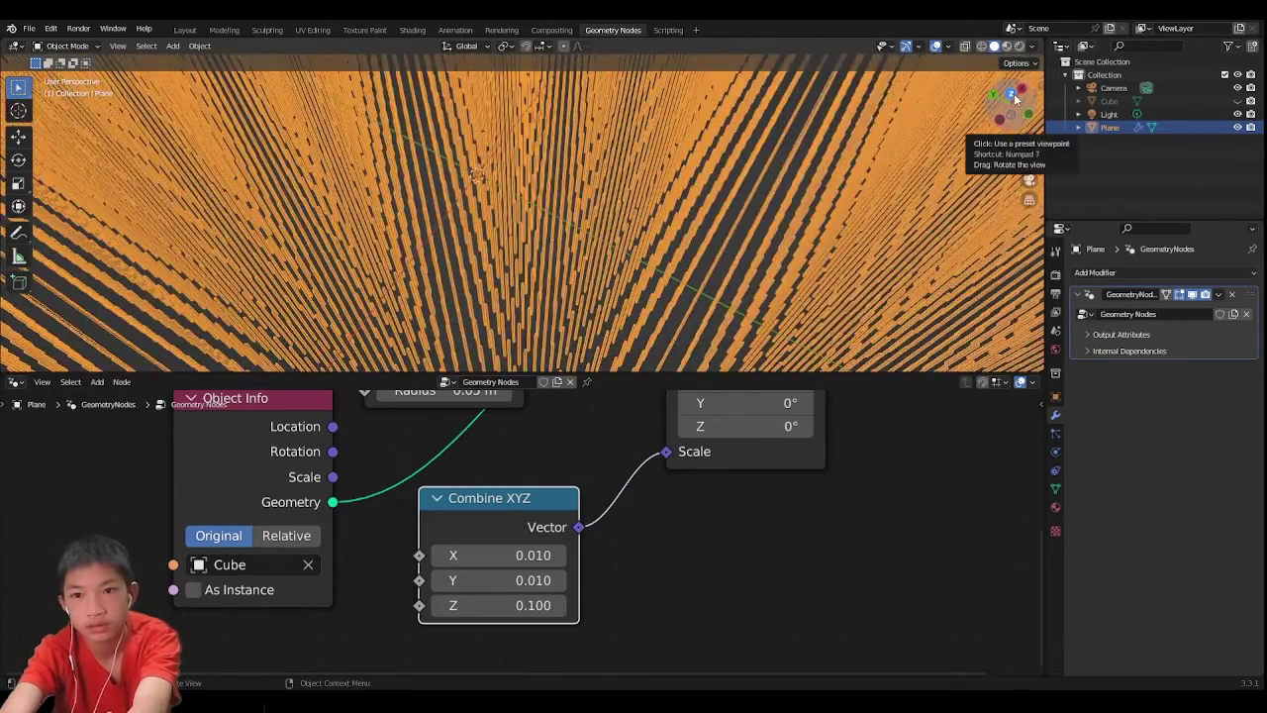
{"action": "left_click", "coordinate": [1011, 95]}
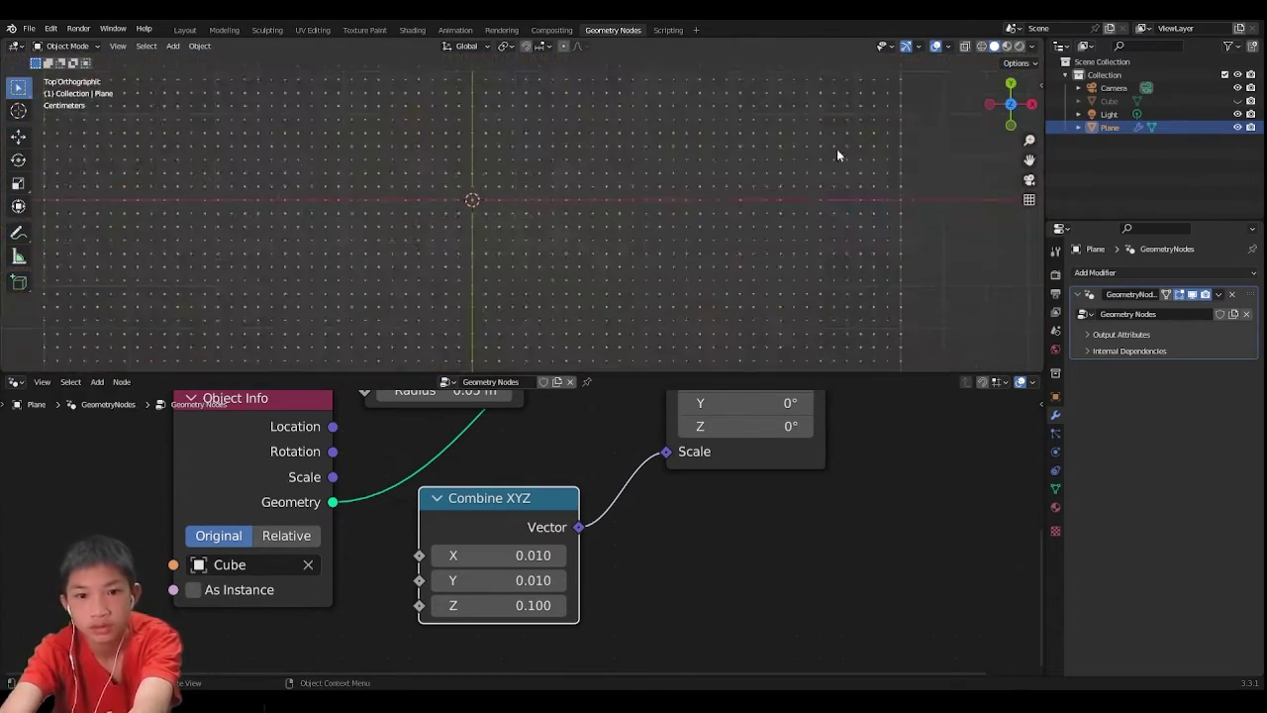
Step: Set the X and Y values of the Combine XYZ node to 0.08
{"action": "left_click", "coordinate": [490, 546]}
{"action": "type", "text": "0"}
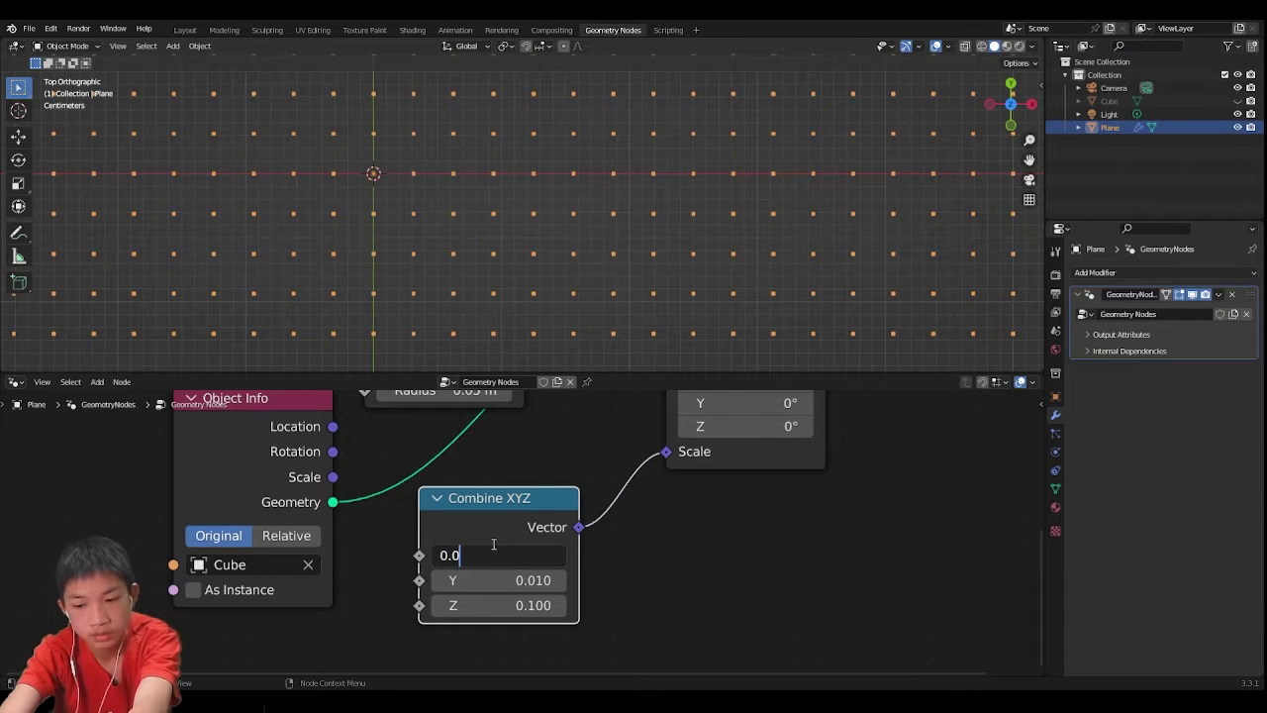
{"action": "key", "text": "Return"}
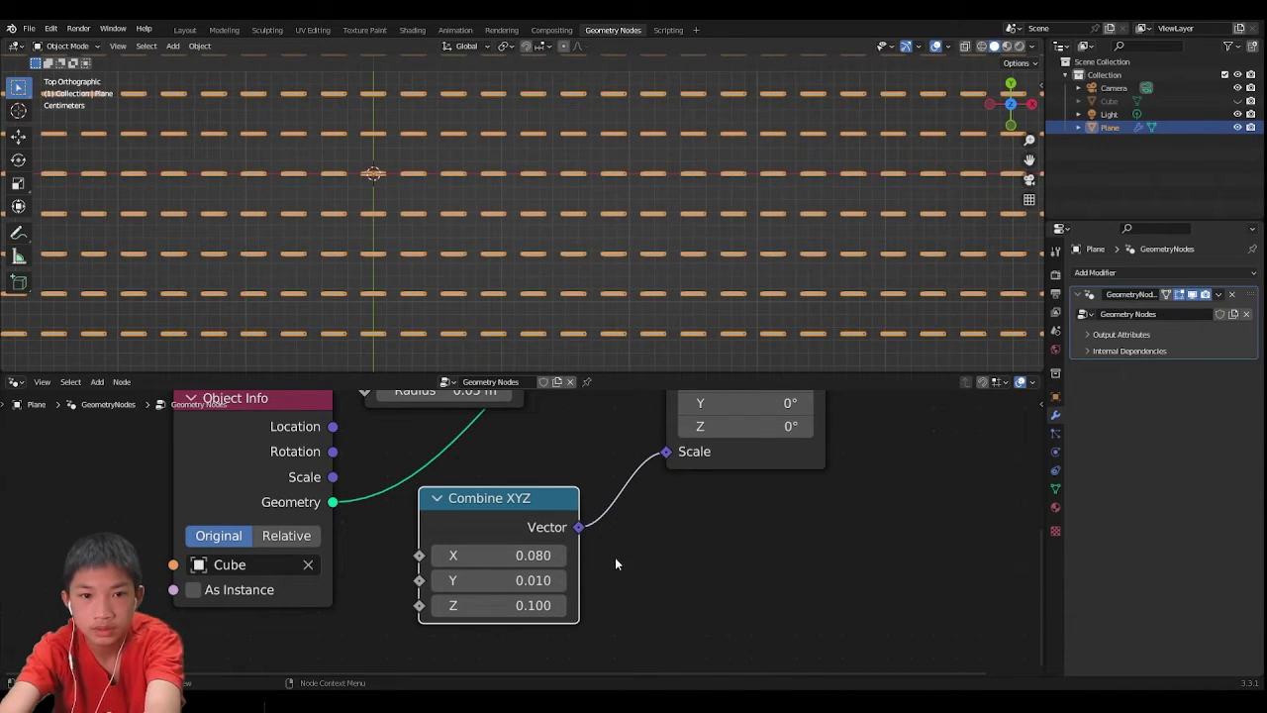
{"action": "left_click", "coordinate": [533, 581]}
{"action": "type", "text": "0"}
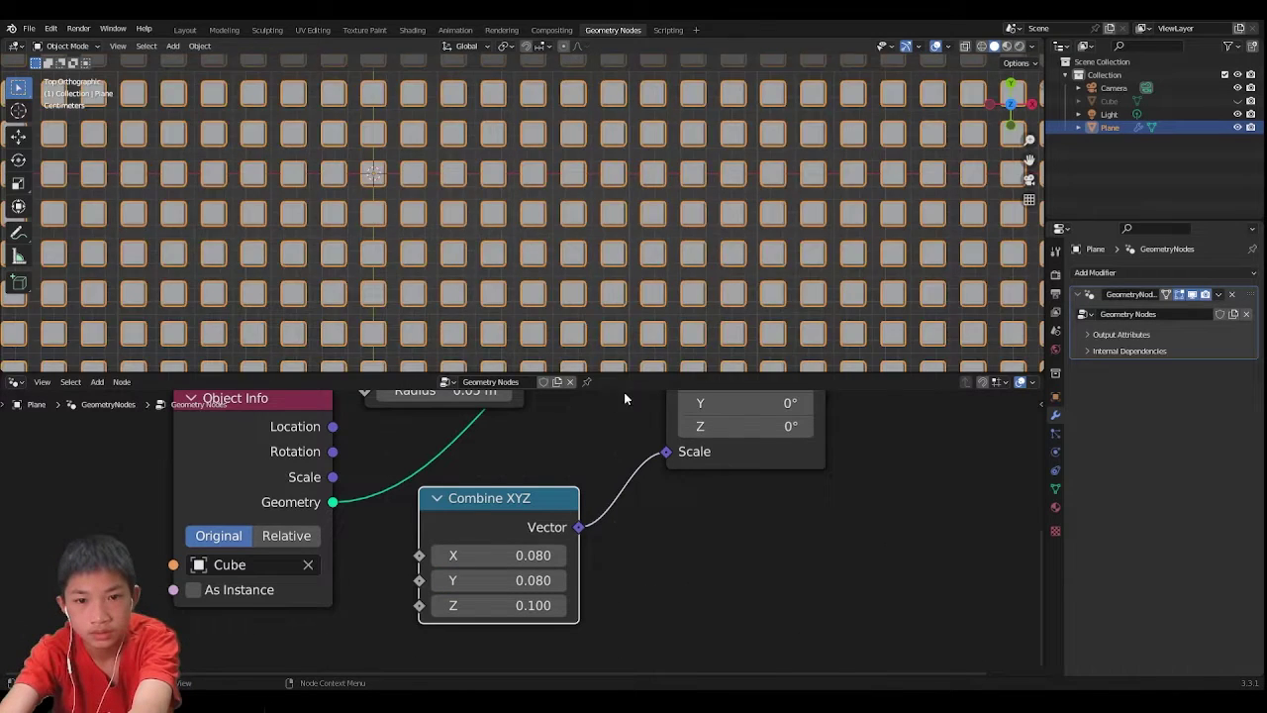
Step: Try X values of 0.085, 0.09 and 0.1 on the Combine XYZ node to widen the columns in top view
{"action": "scroll", "coordinate": [600, 300], "scroll_direction": "up", "scroll_amount": 7}
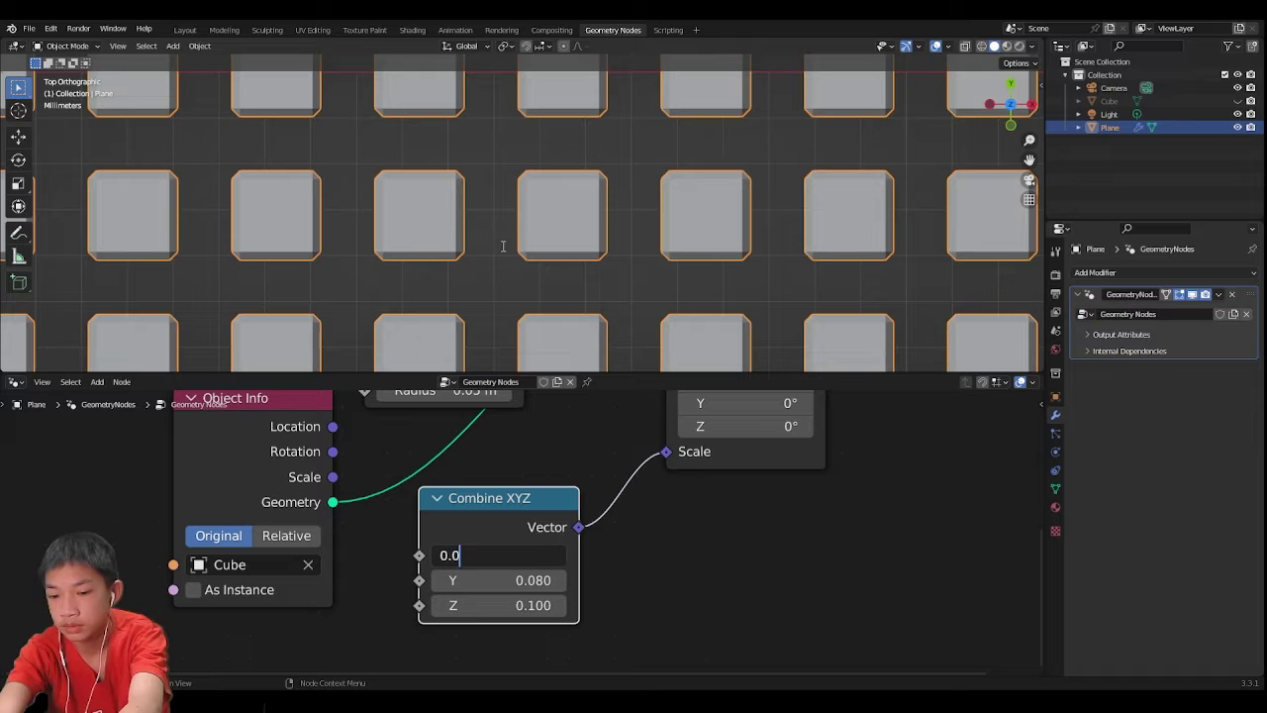
{"action": "key", "text": "Return"}
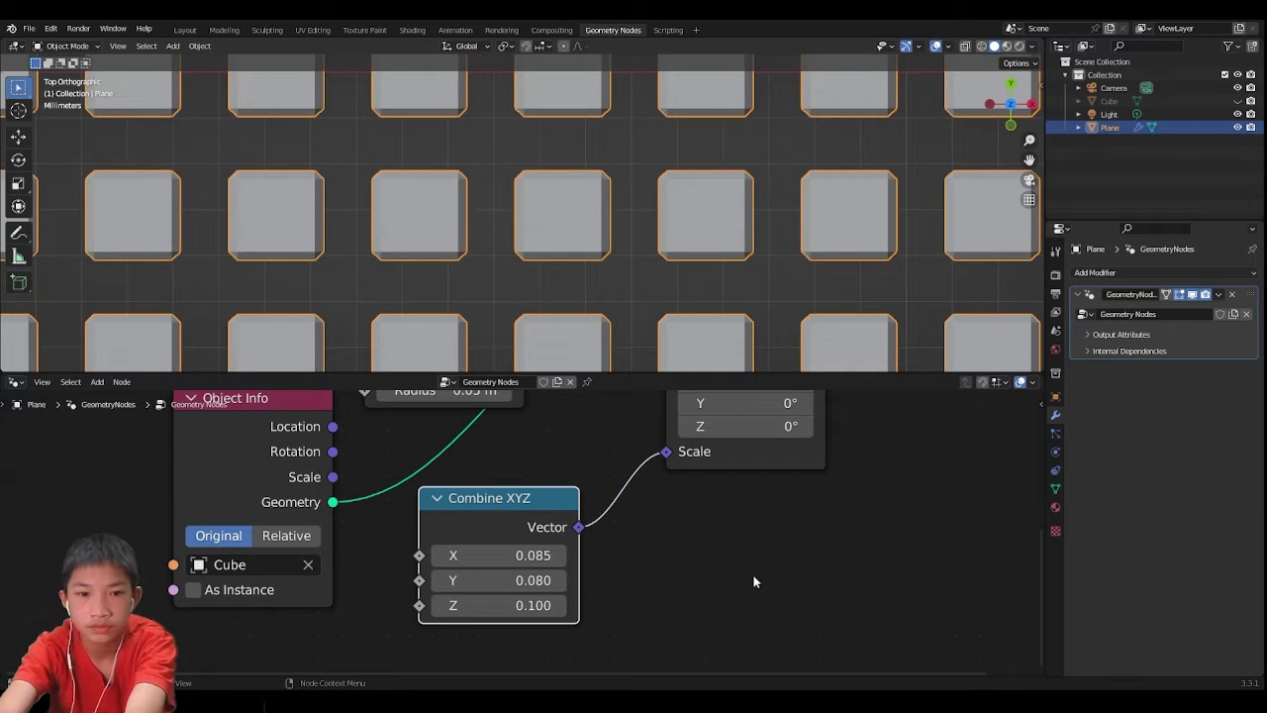
{"action": "left_click", "coordinate": [526, 554]}
{"action": "type", "text": "0"}
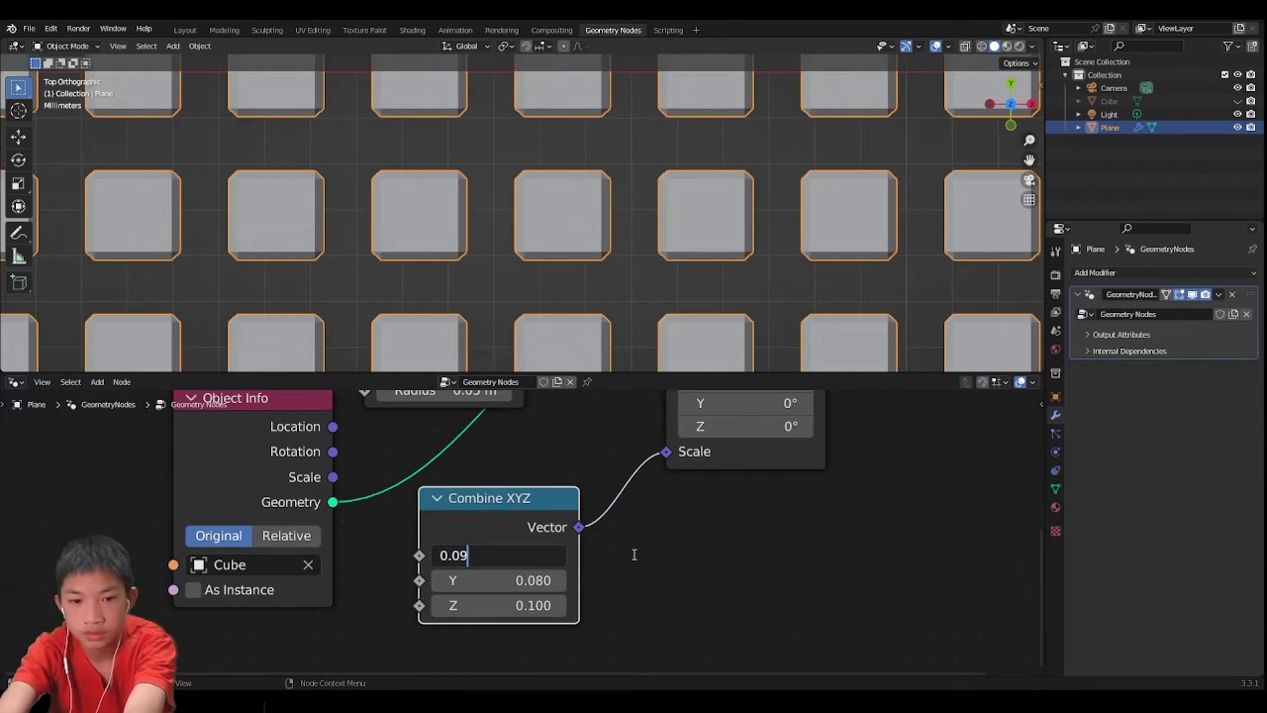
{"action": "type", "text": ".09"}
{"action": "key", "text": "Return"}
{"action": "left_click", "coordinate": [544, 558]}
{"action": "type", "text": "0."}
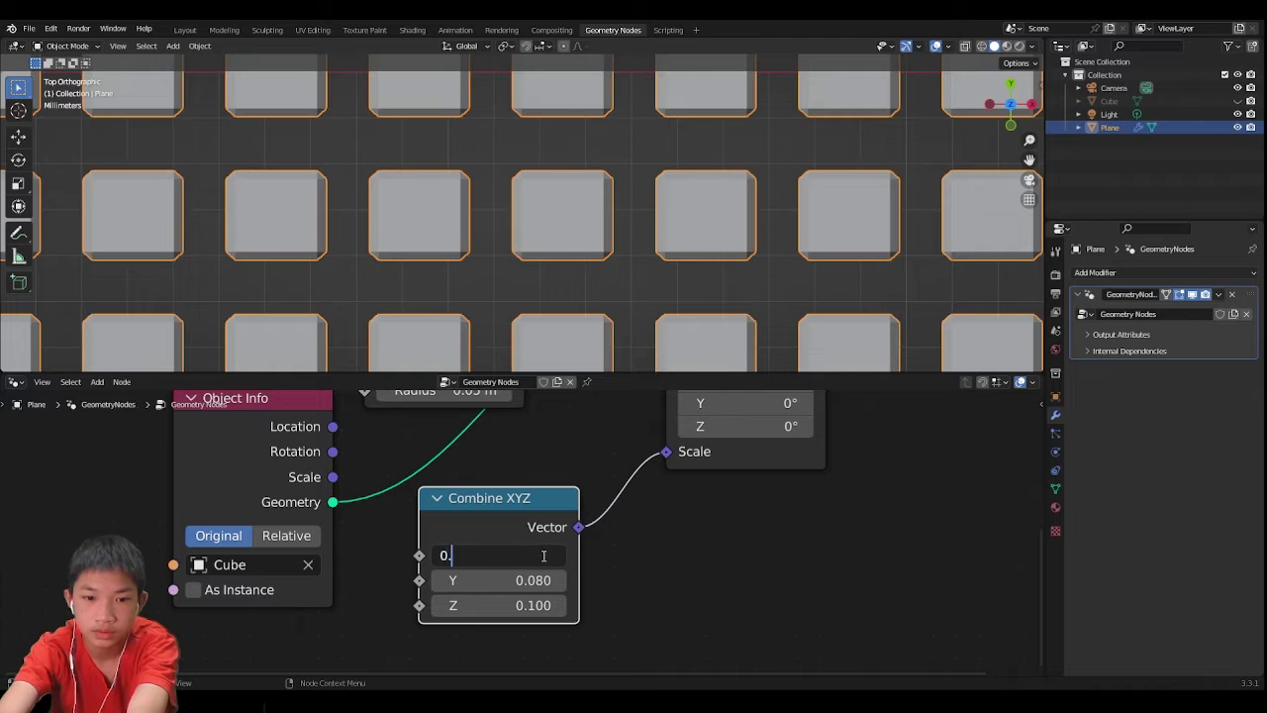
{"action": "type", "text": "1"}
{"action": "key", "text": "Return"}
Step: Try X values of 0.11 and 0.15 on the Combine XYZ node and inspect the gaps between neighbouring columns
{"action": "left_click", "coordinate": [513, 550]}
{"action": "type", "text": "0"}
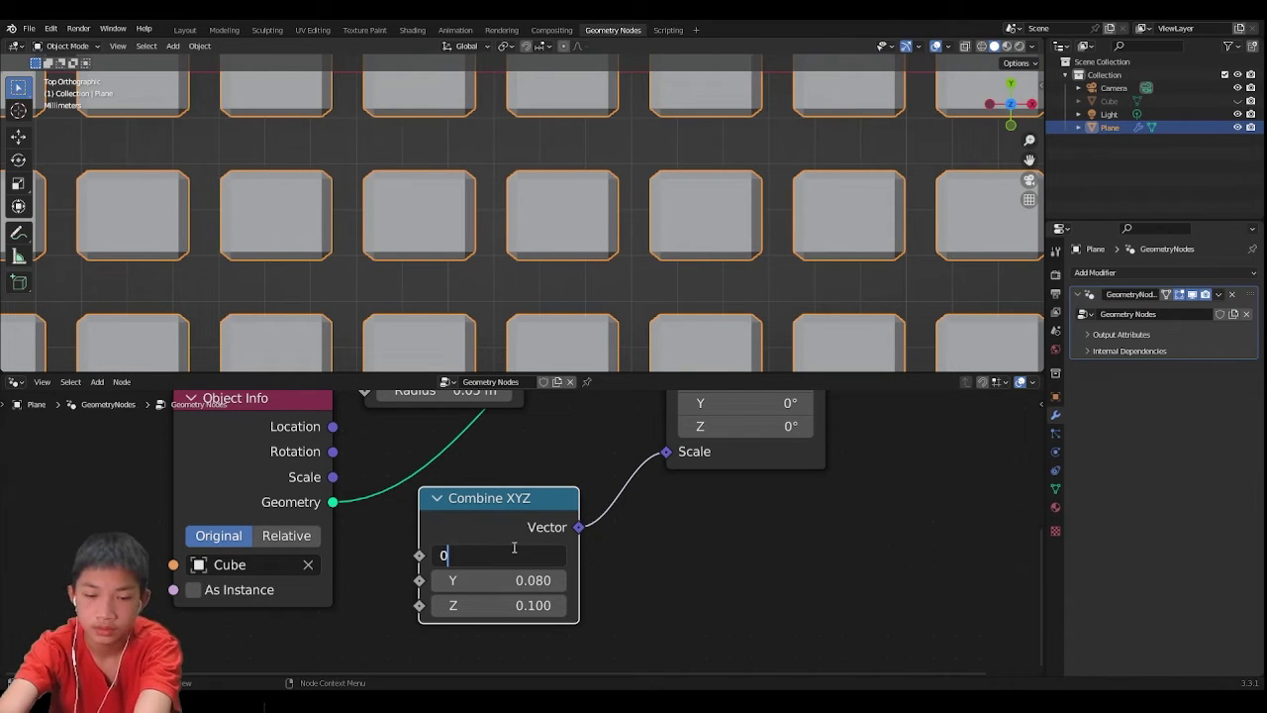
{"action": "type", "text": ".11"}
{"action": "key", "text": "Return"}
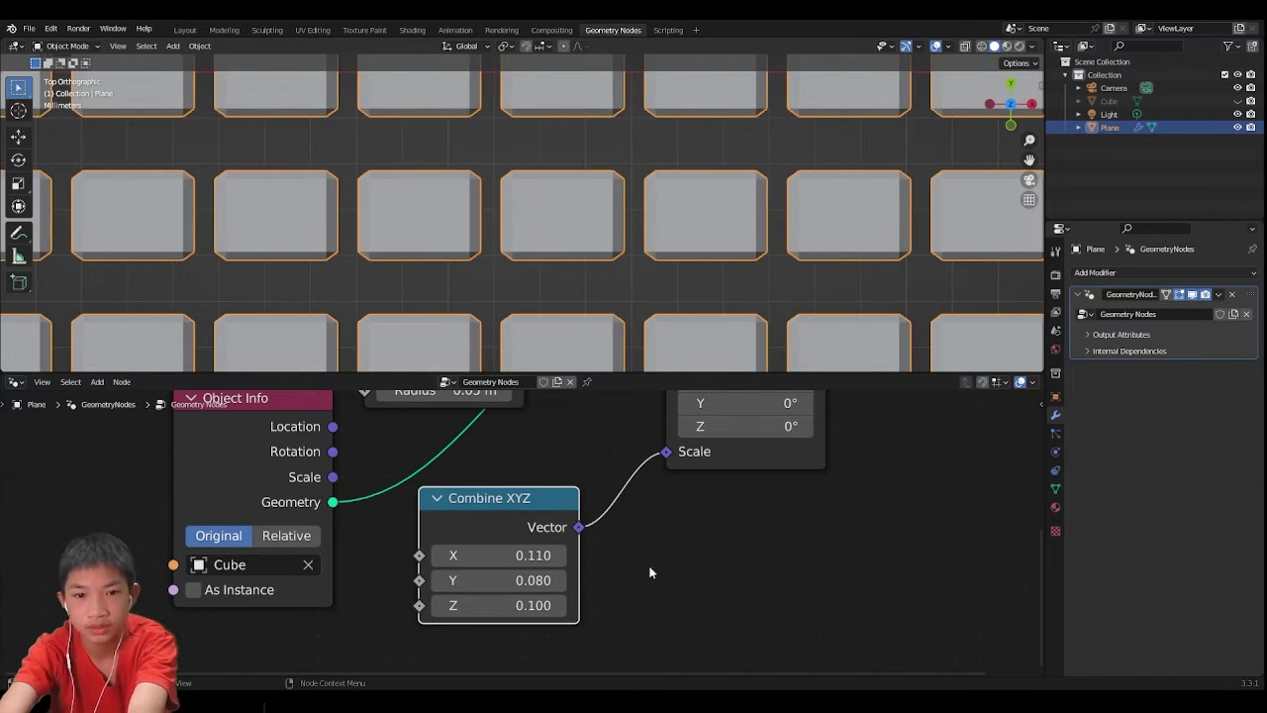
{"action": "left_click", "coordinate": [530, 557]}
{"action": "type", "text": "0."}
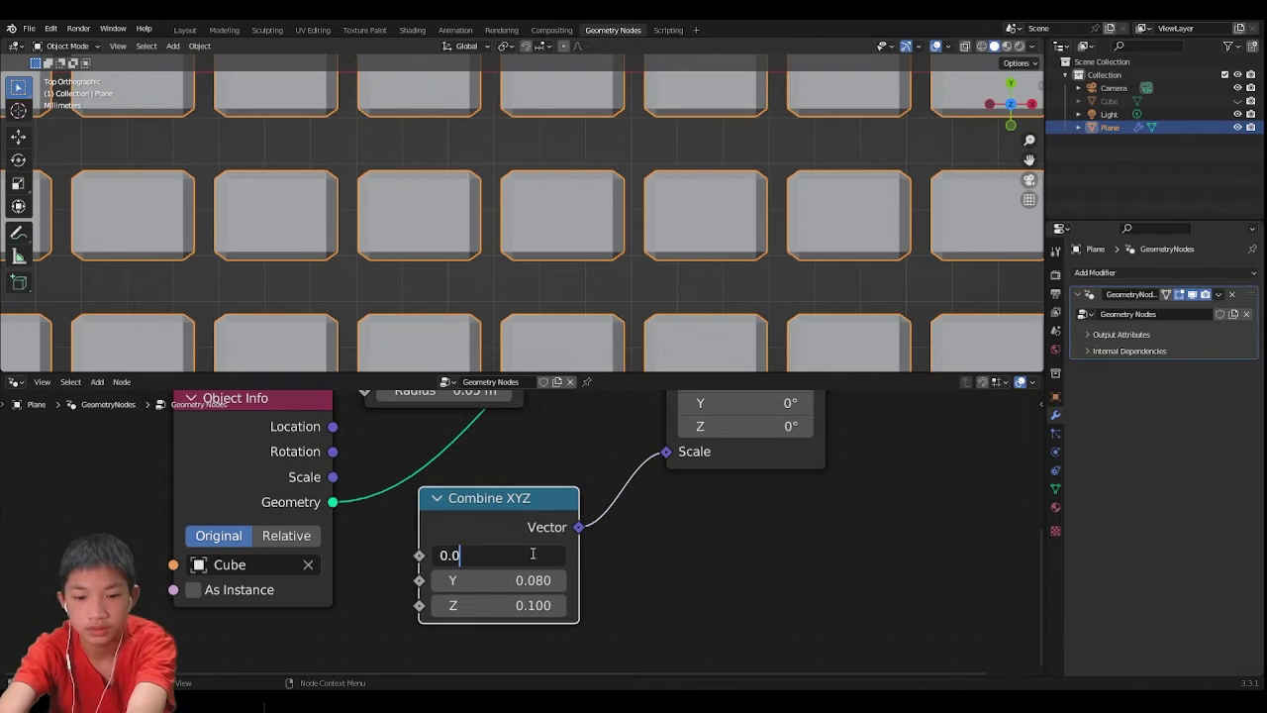
{"action": "key", "text": "Return"}
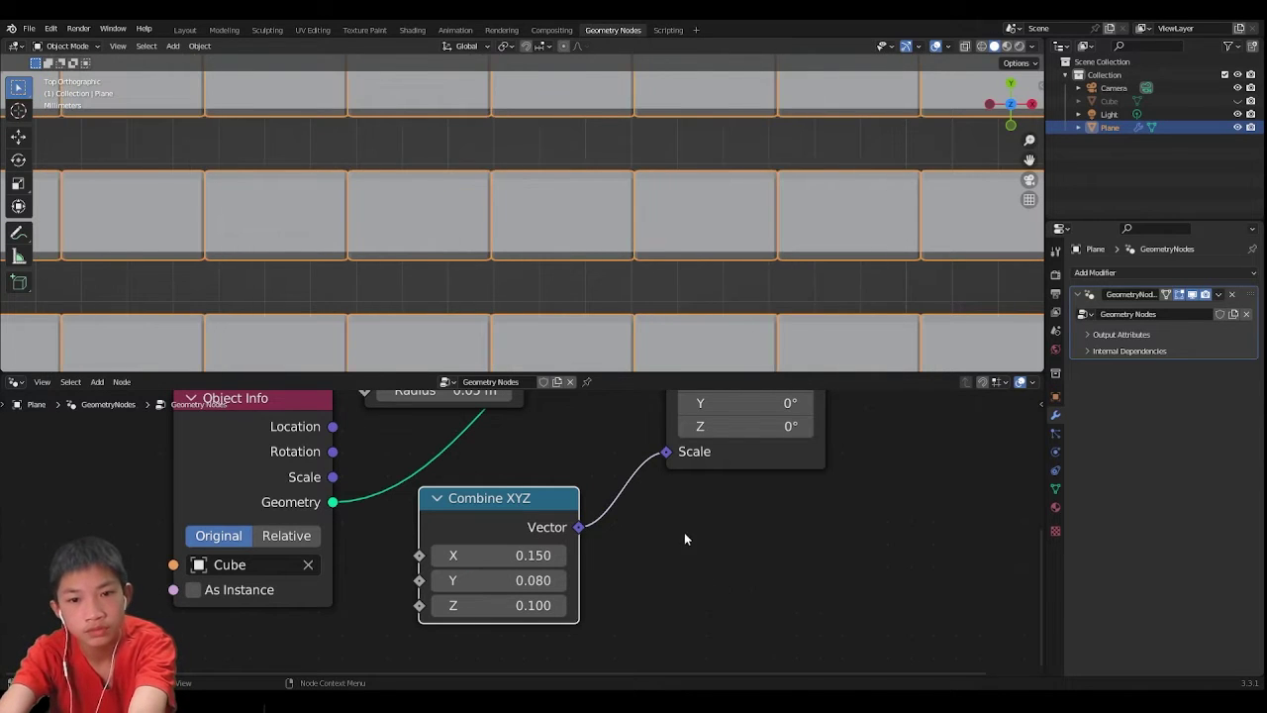
{"action": "scroll", "coordinate": [626, 327], "scroll_direction": "up", "scroll_amount": 3}
{"action": "scroll", "coordinate": [617, 318], "scroll_direction": "up", "scroll_amount": 3}
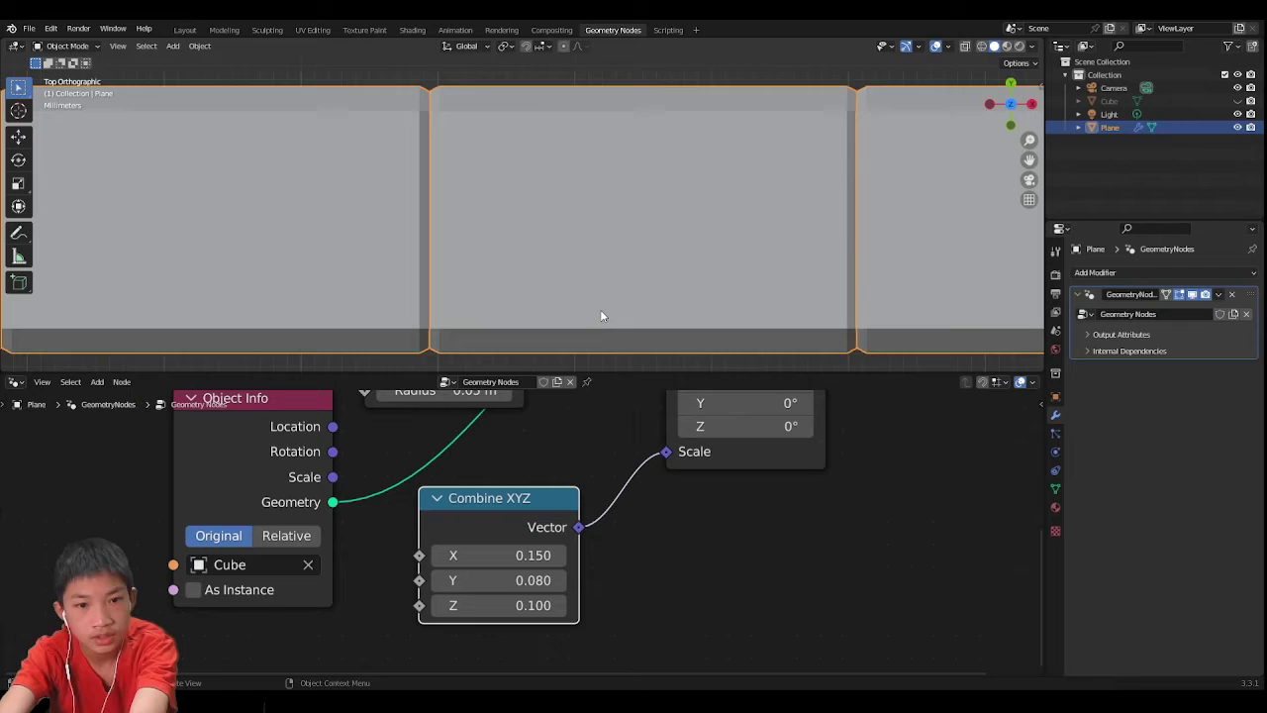
{"action": "scroll", "coordinate": [600, 312], "scroll_direction": "up", "scroll_amount": 2}
Step: Set the X and Y values of the Combine XYZ node to 0.14 and check the column block in perspective
{"action": "left_click", "coordinate": [539, 552]}
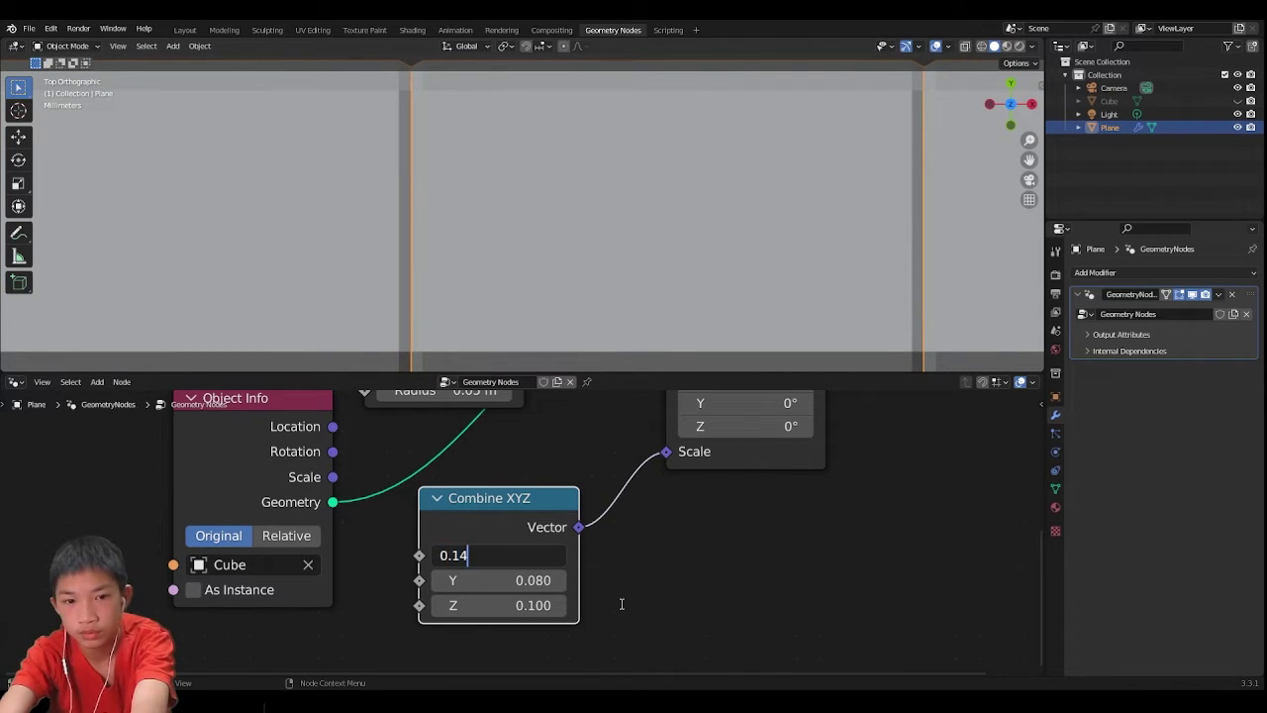
{"action": "type", "text": "0.14"}
{"action": "key", "text": "Return"}
{"action": "scroll", "coordinate": [528, 334], "scroll_direction": "down", "scroll_amount": 5}
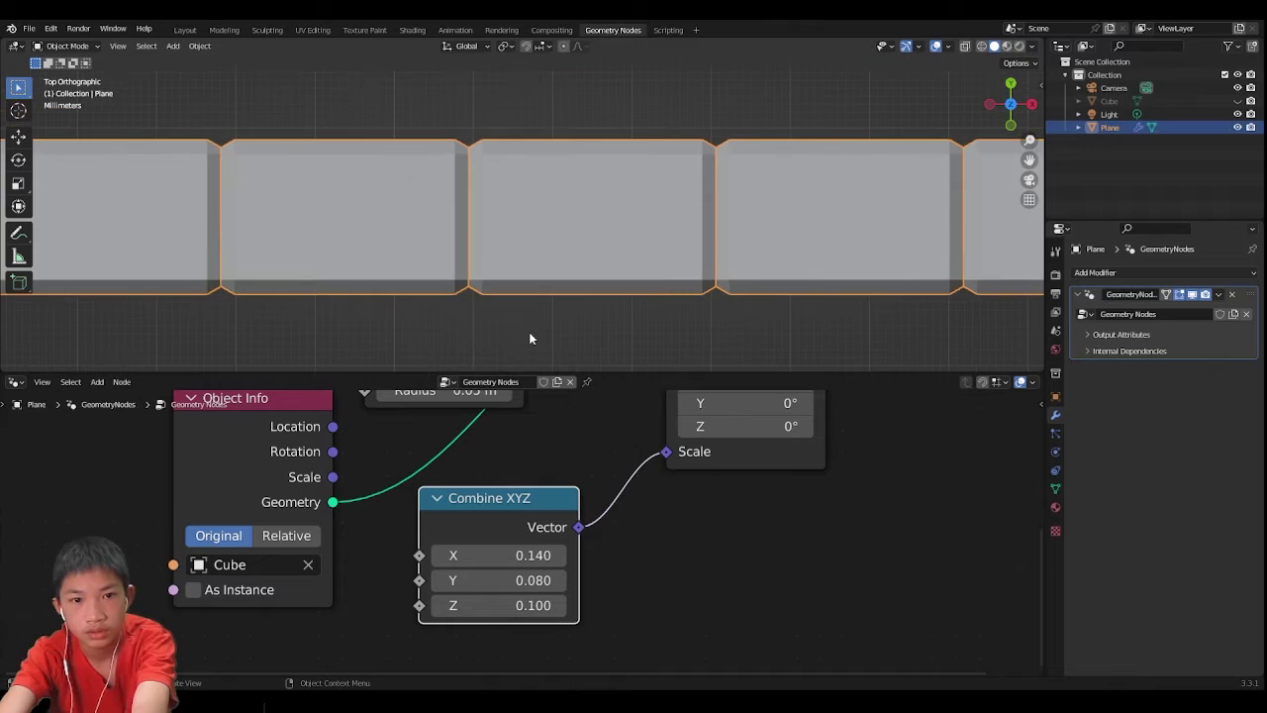
{"action": "scroll", "coordinate": [529, 338], "scroll_direction": "down", "scroll_amount": 2}
{"action": "left_click", "coordinate": [531, 577]}
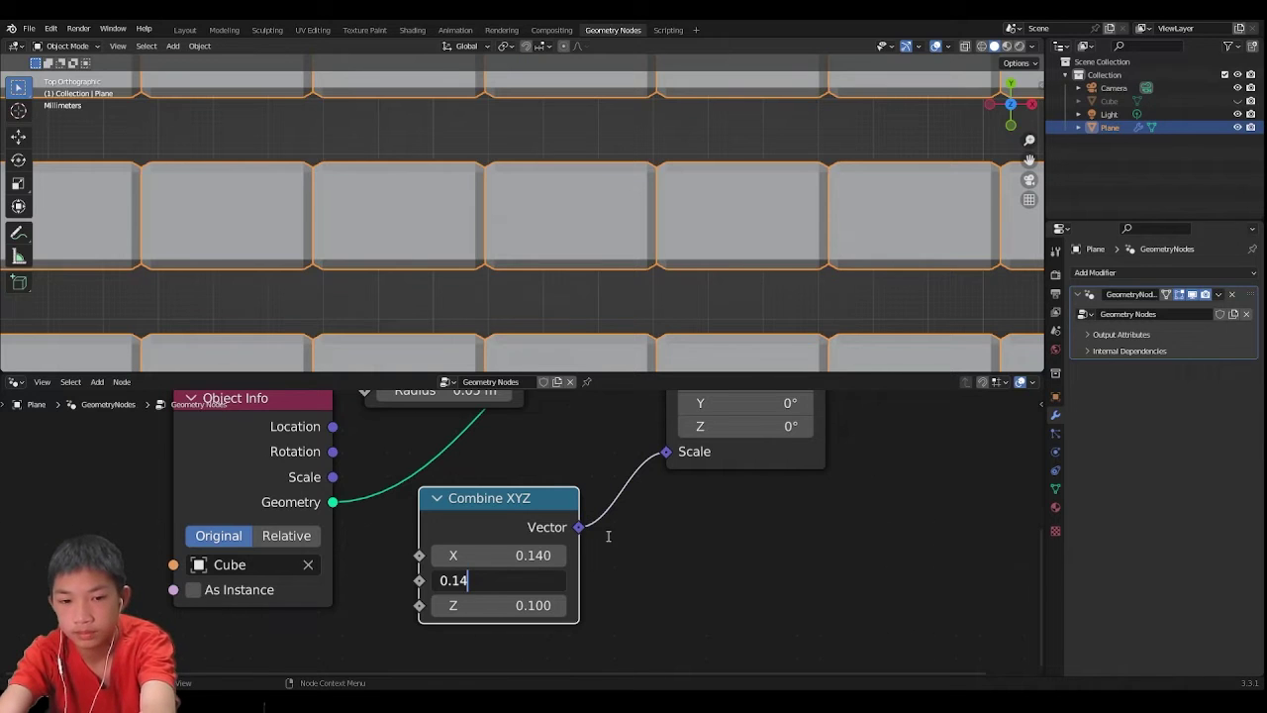
{"action": "type", "text": "0.14"}
{"action": "key", "text": "Return"}
{"action": "scroll", "coordinate": [525, 348], "scroll_direction": "down", "scroll_amount": 3}
{"action": "middle_click_drag", "start_coordinate": [525, 348], "coordinate": [643, 243]}
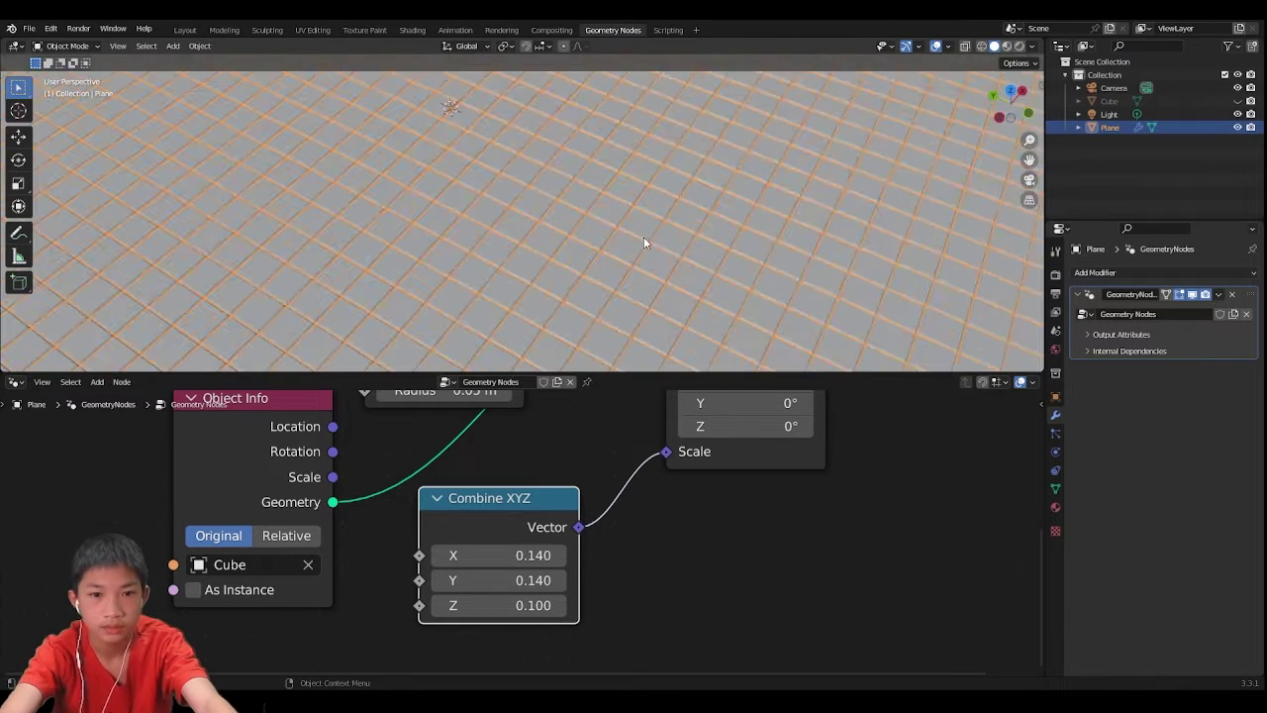
{"action": "scroll", "coordinate": [644, 240], "scroll_direction": "down", "scroll_amount": 6}
{"action": "left_click", "coordinate": [777, 219]}
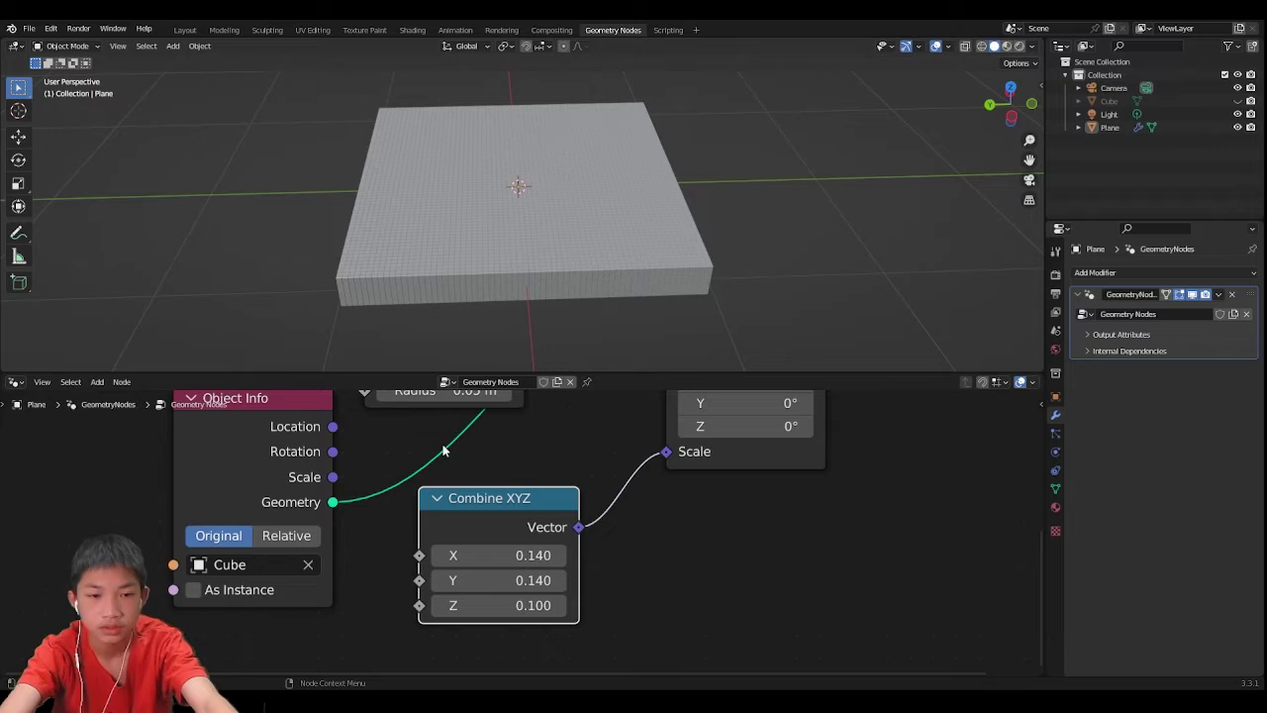
Step: Move the Object Info node aside and add a Noise Texture node beside it
{"action": "scroll", "coordinate": [442, 450], "scroll_direction": "down", "scroll_amount": 2}
{"action": "middle_click_drag", "start_coordinate": [291, 472], "coordinate": [372, 544]}
{"action": "left_click_drag", "start_coordinate": [378, 526], "coordinate": [335, 498]}
{"action": "scroll", "coordinate": [357, 525], "scroll_direction": "down", "scroll_amount": 2}
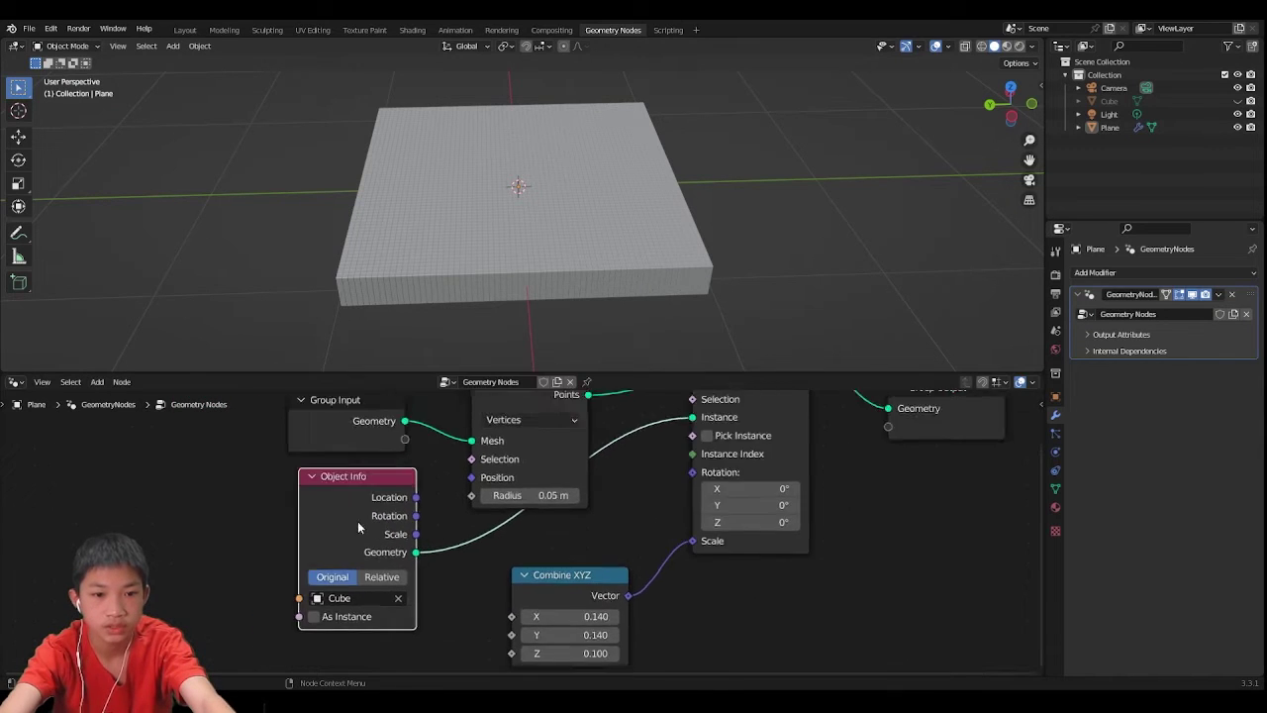
{"action": "middle_click_drag", "start_coordinate": [357, 522], "coordinate": [453, 445]}
{"action": "key", "text": "shift+a"}
{"action": "left_click", "coordinate": [275, 404]}
{"action": "type", "text": "n"}
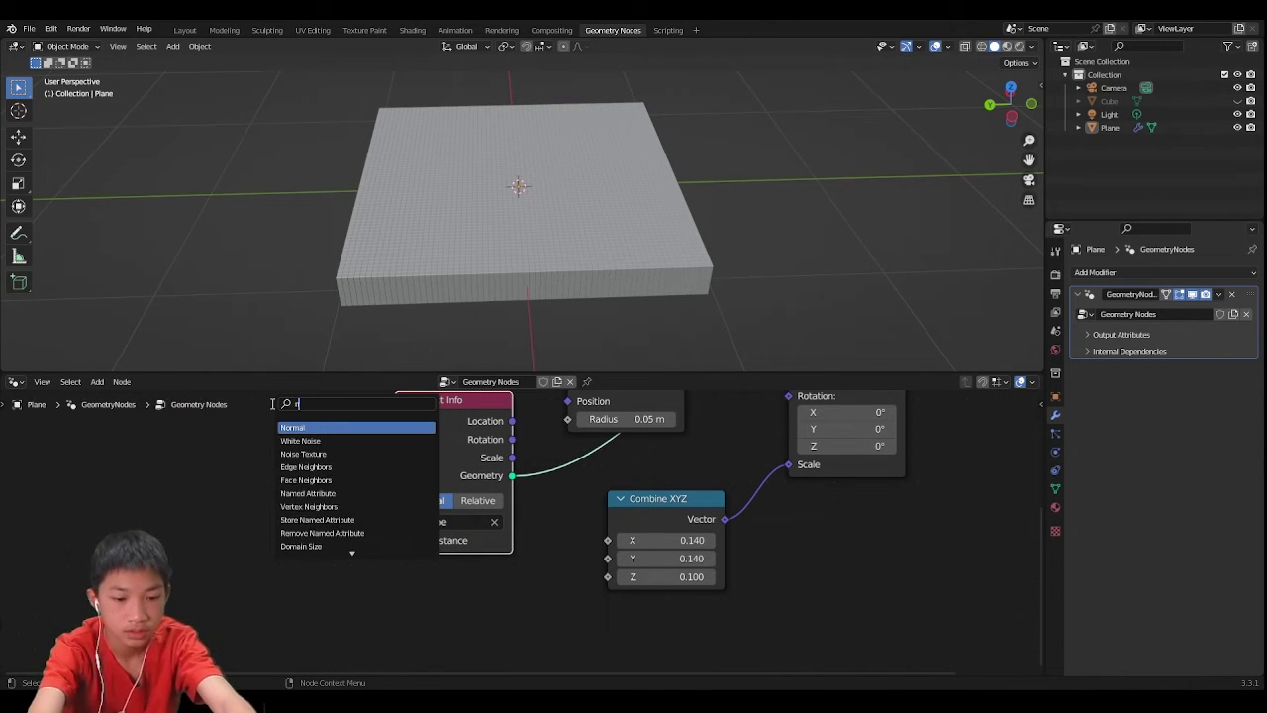
{"action": "type", "text": "oise"}
{"action": "left_click", "coordinate": [297, 442]}
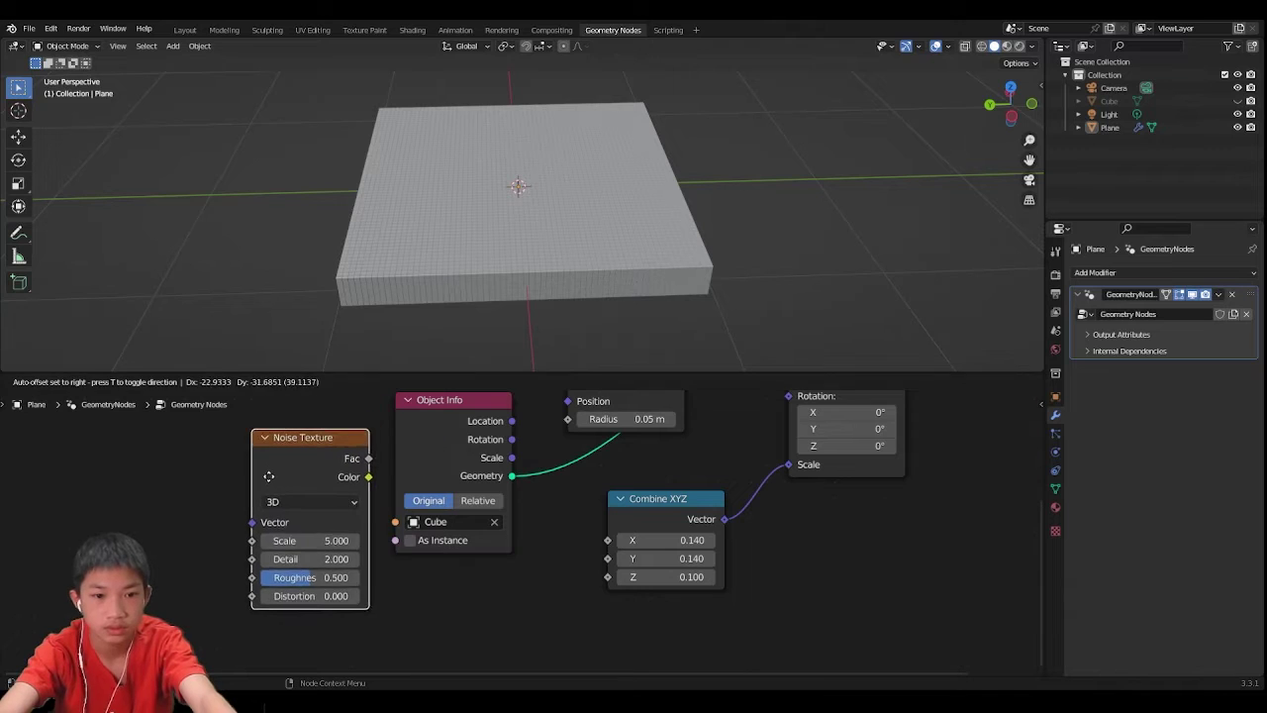
Step: Connect the Noise Texture's Color output to the Z input of Combine XYZ and inspect the column heights
{"action": "left_click_drag", "start_coordinate": [364, 488], "coordinate": [386, 497]}
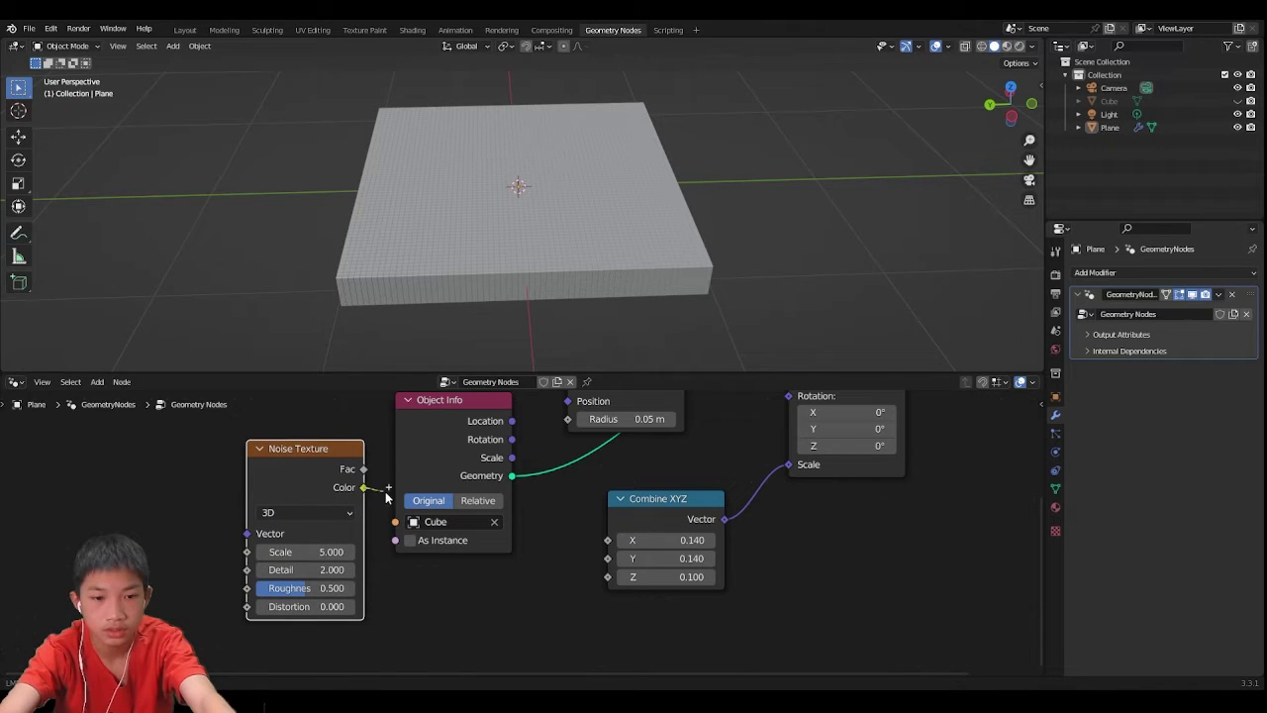
{"action": "left_click_drag", "start_coordinate": [606, 579], "coordinate": [607, 577]}
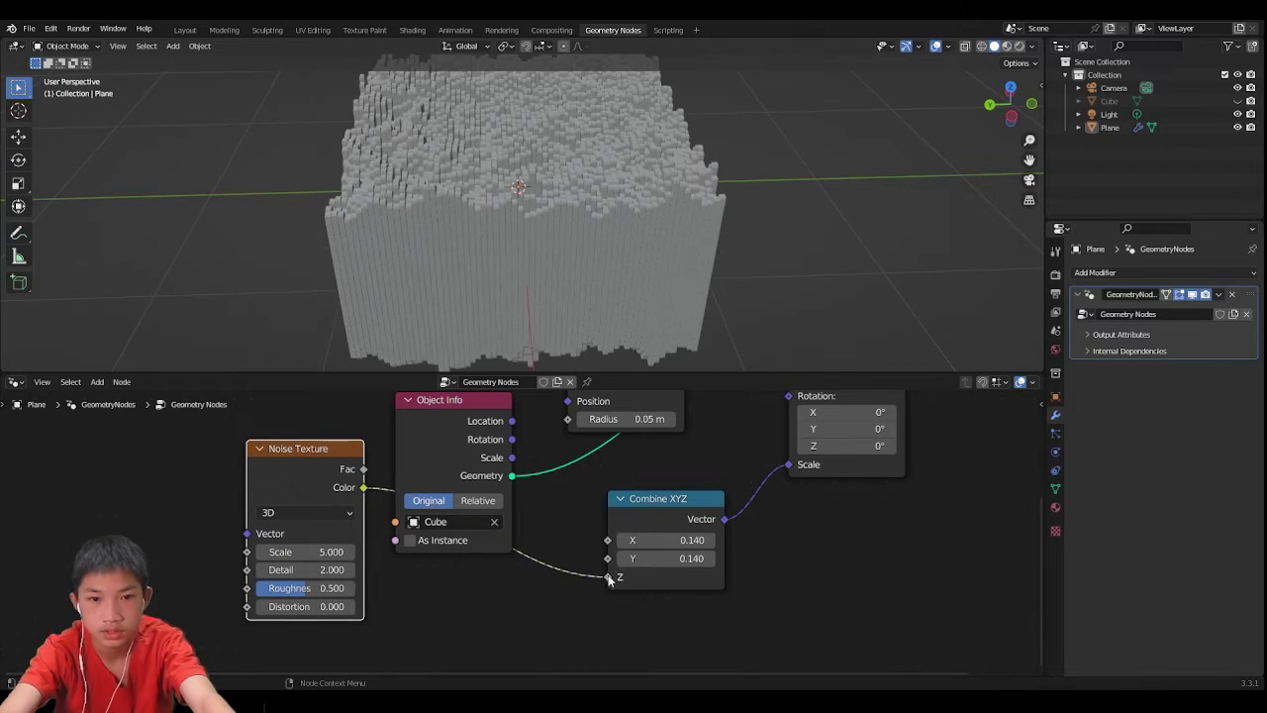
{"action": "middle_click_drag", "start_coordinate": [831, 203], "coordinate": [761, 246]}
{"action": "scroll", "coordinate": [713, 209], "scroll_direction": "up", "scroll_amount": 4}
{"action": "scroll", "coordinate": [756, 249], "scroll_direction": "down", "scroll_amount": 3}
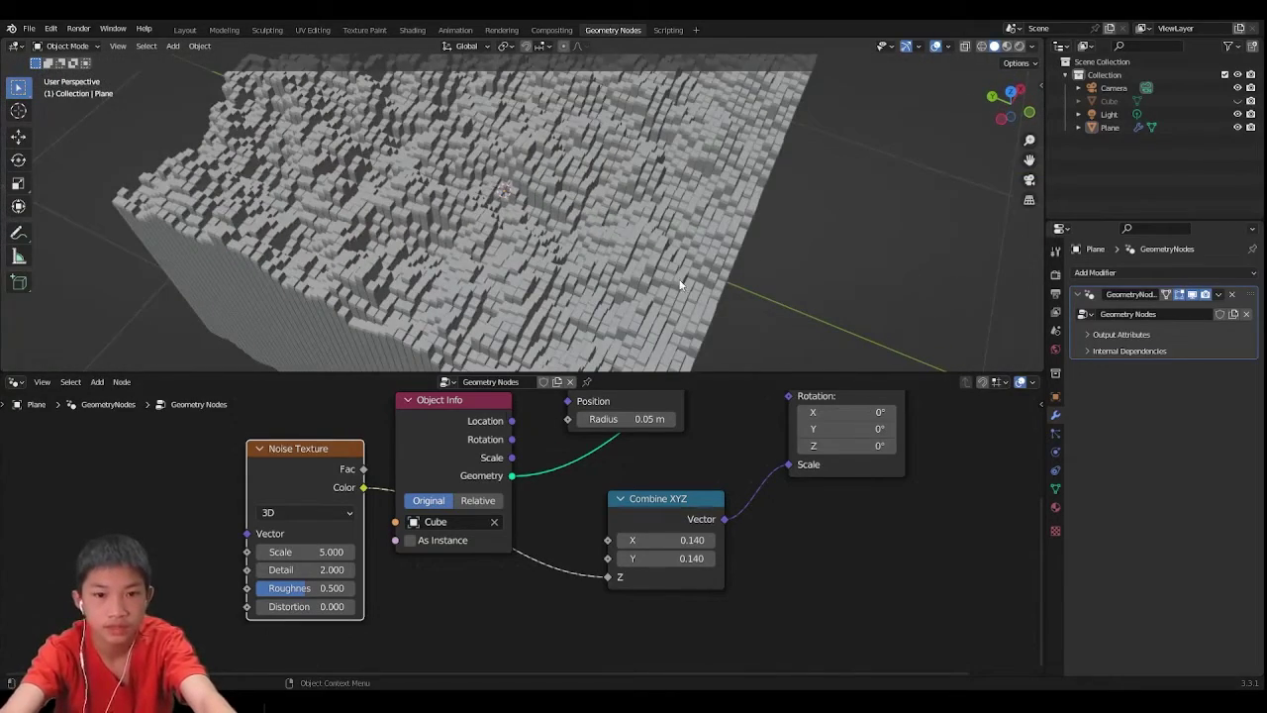
Step: Set the Noise Texture's dimensions to 4D with W at 0
{"action": "left_click", "coordinate": [296, 514]}
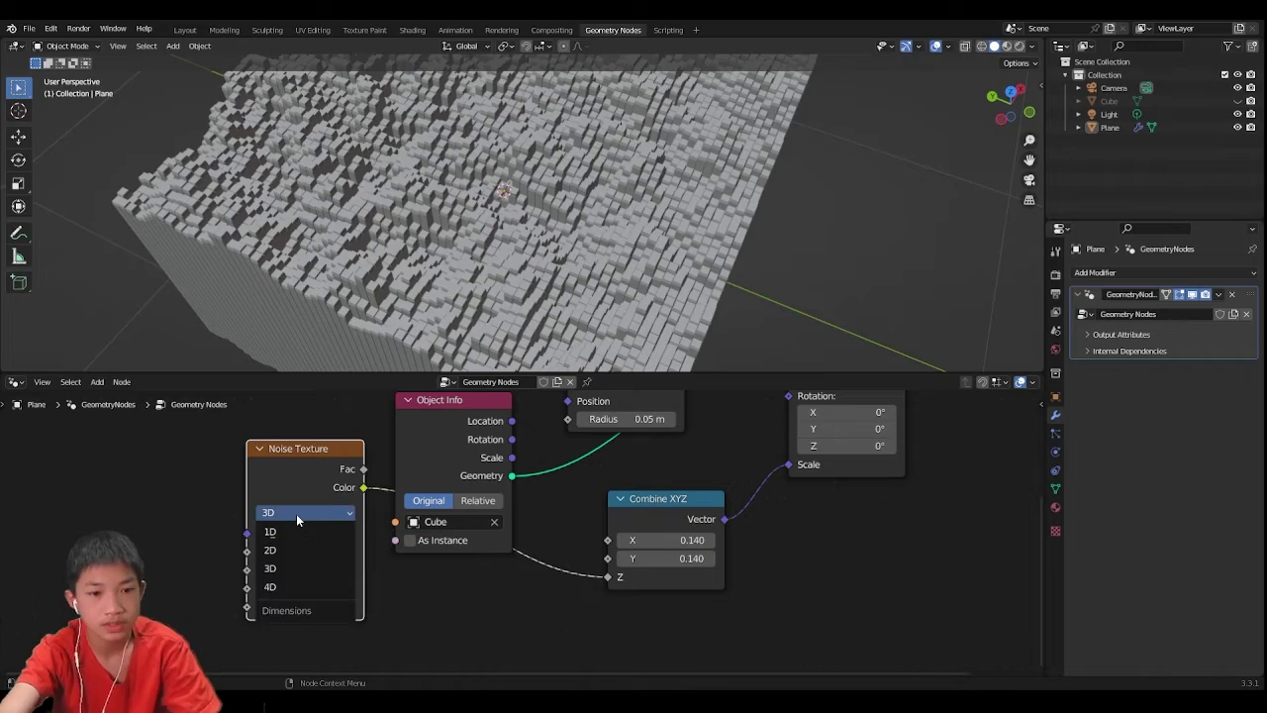
{"action": "left_click", "coordinate": [289, 588]}
{"action": "mouse_move", "coordinate": [282, 552]}
{"action": "left_mouse_down"}
{"action": "mouse_move", "coordinate": [327, 551]}
{"action": "mouse_move", "coordinate": [262, 551]}
{"action": "left_mouse_up"}
{"action": "key", "text": "Return"}
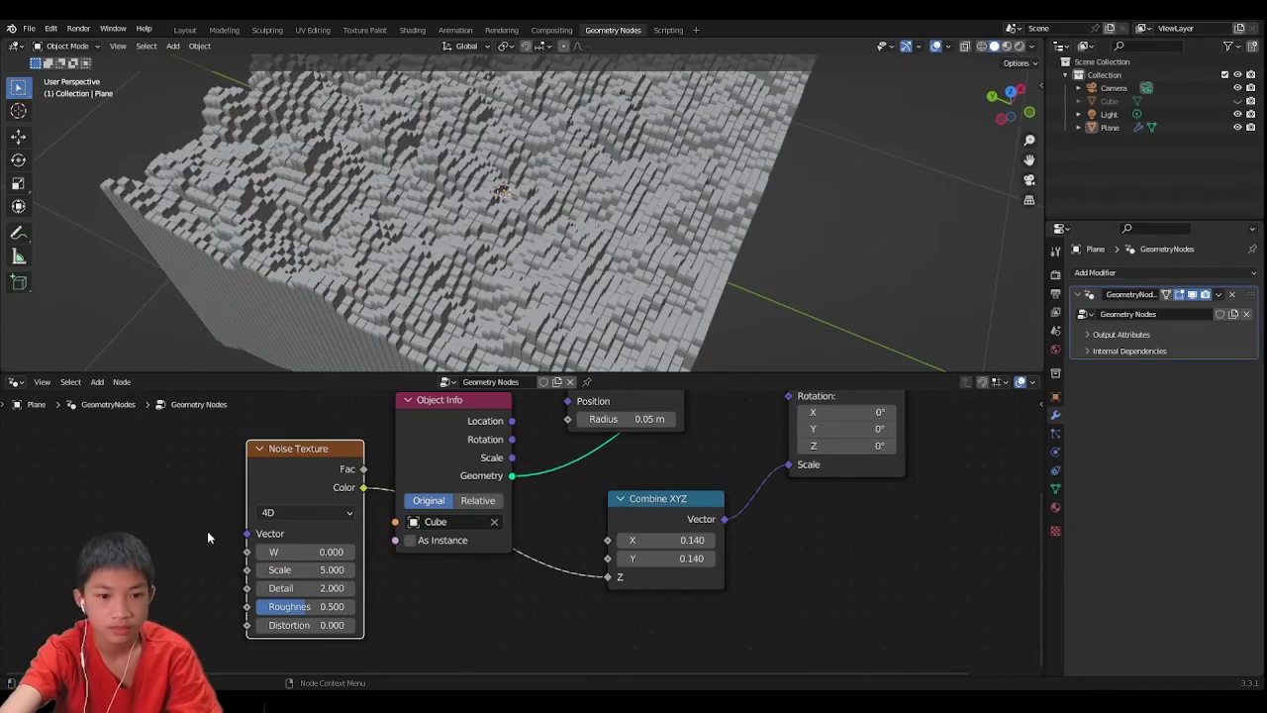
Step: Try Noise Texture Scale values of 1.6 and 16, settle on 1.7, and inspect the waves from several angles
{"action": "left_click_drag", "start_coordinate": [293, 569], "coordinate": [267, 569]}
{"action": "middle_click_drag", "start_coordinate": [315, 304], "coordinate": [381, 316]}
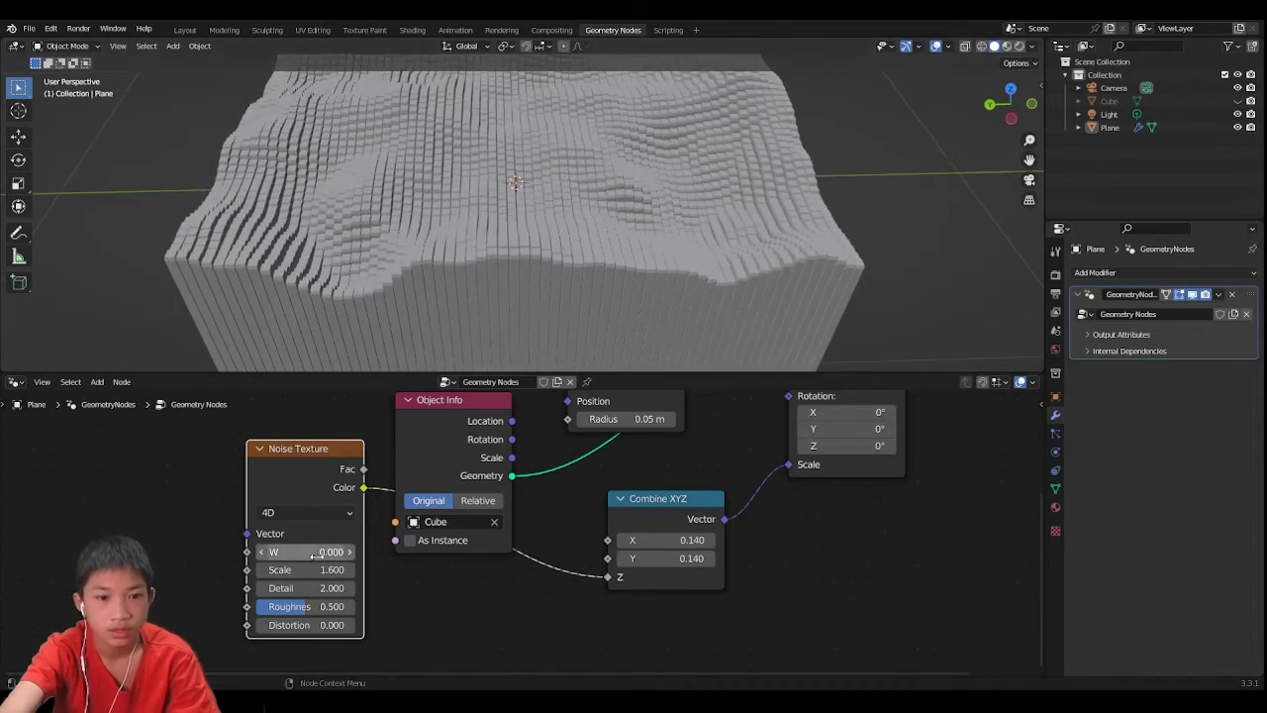
{"action": "left_click_drag", "start_coordinate": [297, 569], "coordinate": [455, 569]}
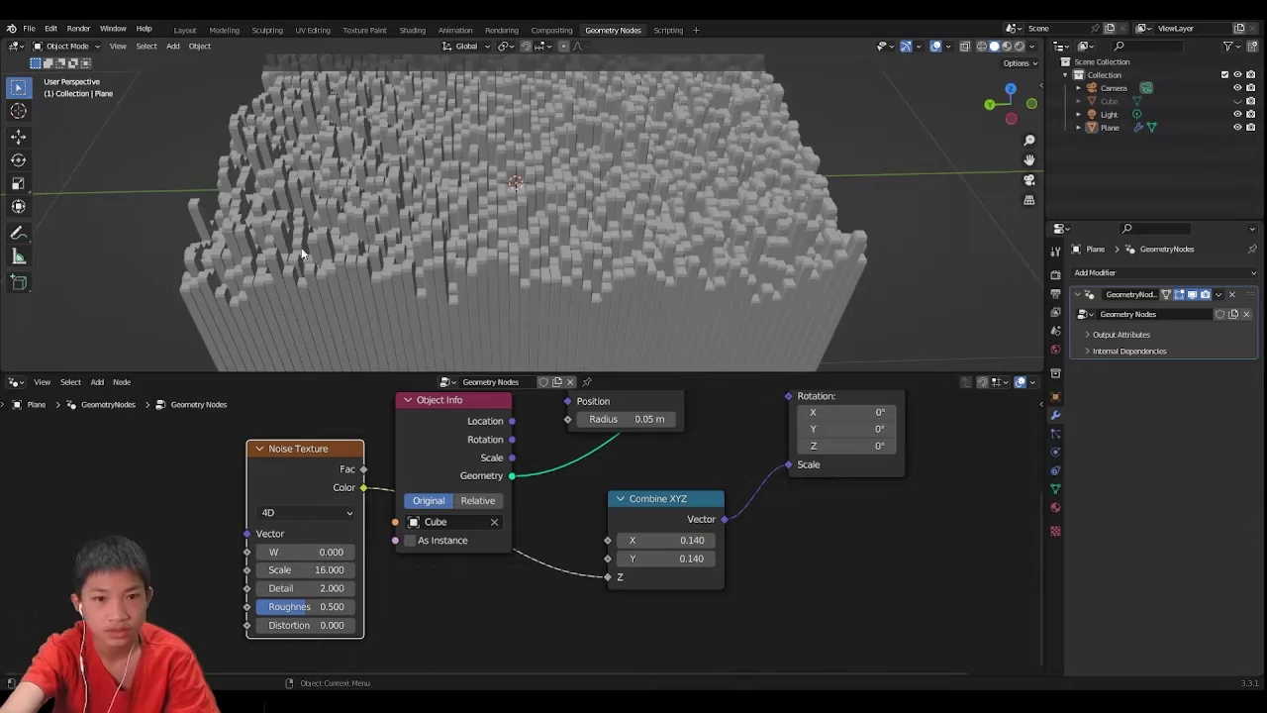
{"action": "middle_click_drag", "start_coordinate": [327, 297], "coordinate": [269, 255]}
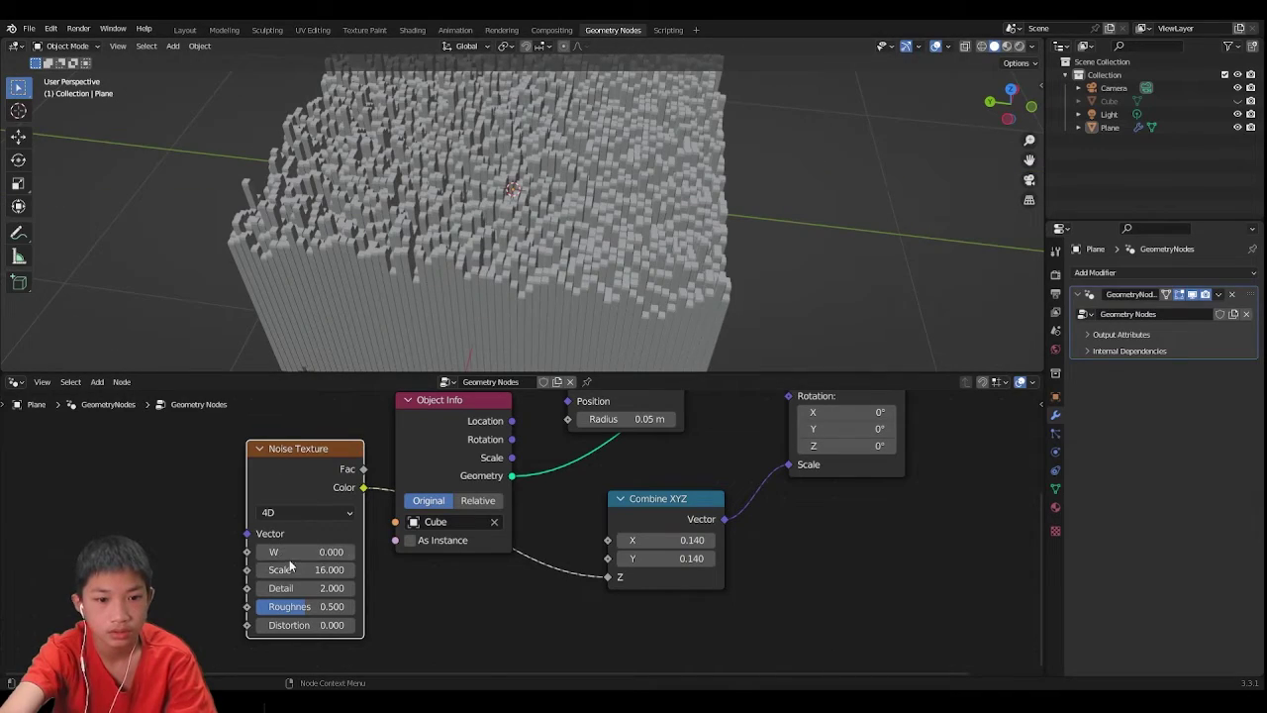
{"action": "left_click_drag", "start_coordinate": [289, 569], "coordinate": [168, 569]}
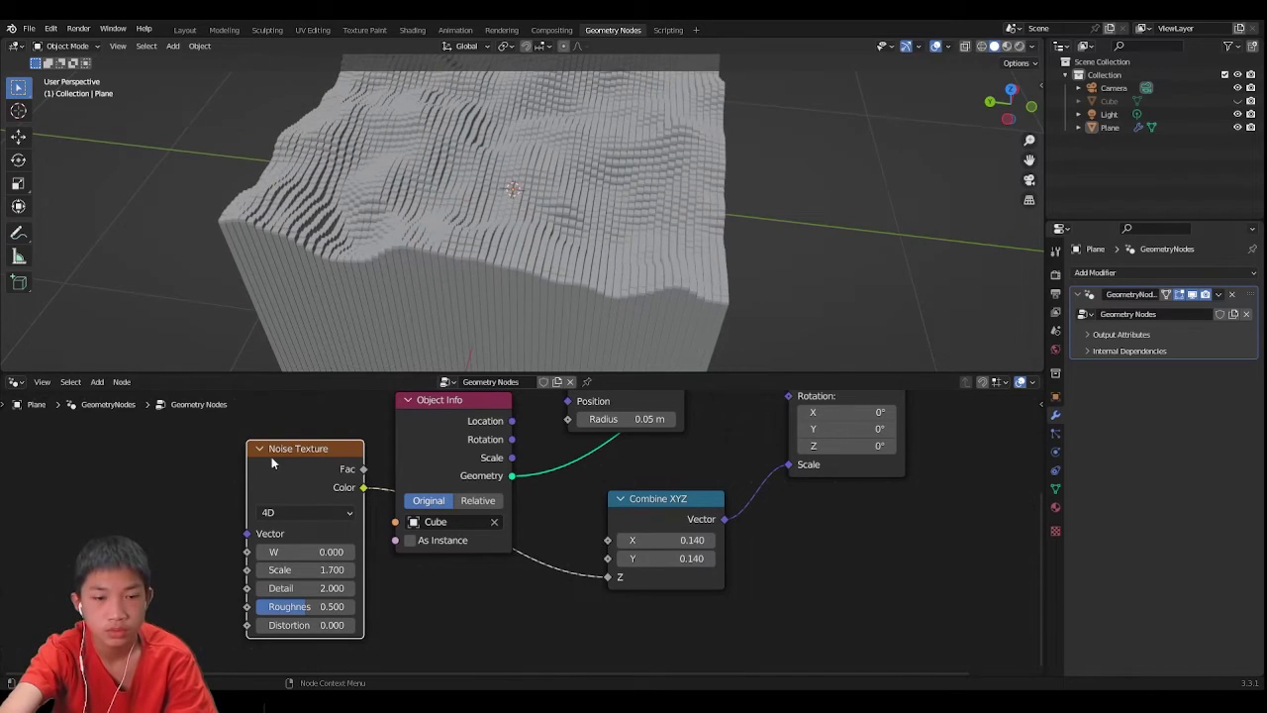
{"action": "middle_click_drag", "start_coordinate": [277, 247], "coordinate": [319, 388]}
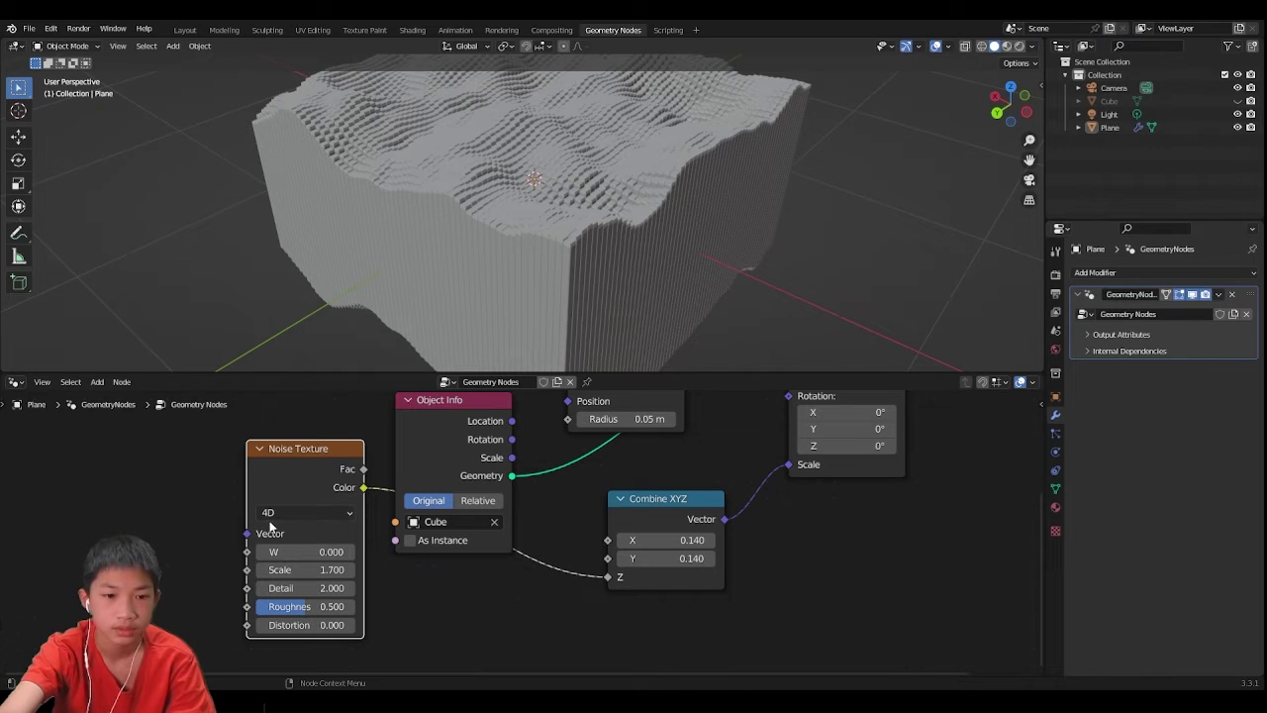
Step: Connect the Noise Texture's W input to the Group Input node and move that node above the Noise Texture
{"action": "scroll", "coordinate": [254, 542], "scroll_direction": "down", "scroll_amount": 1}
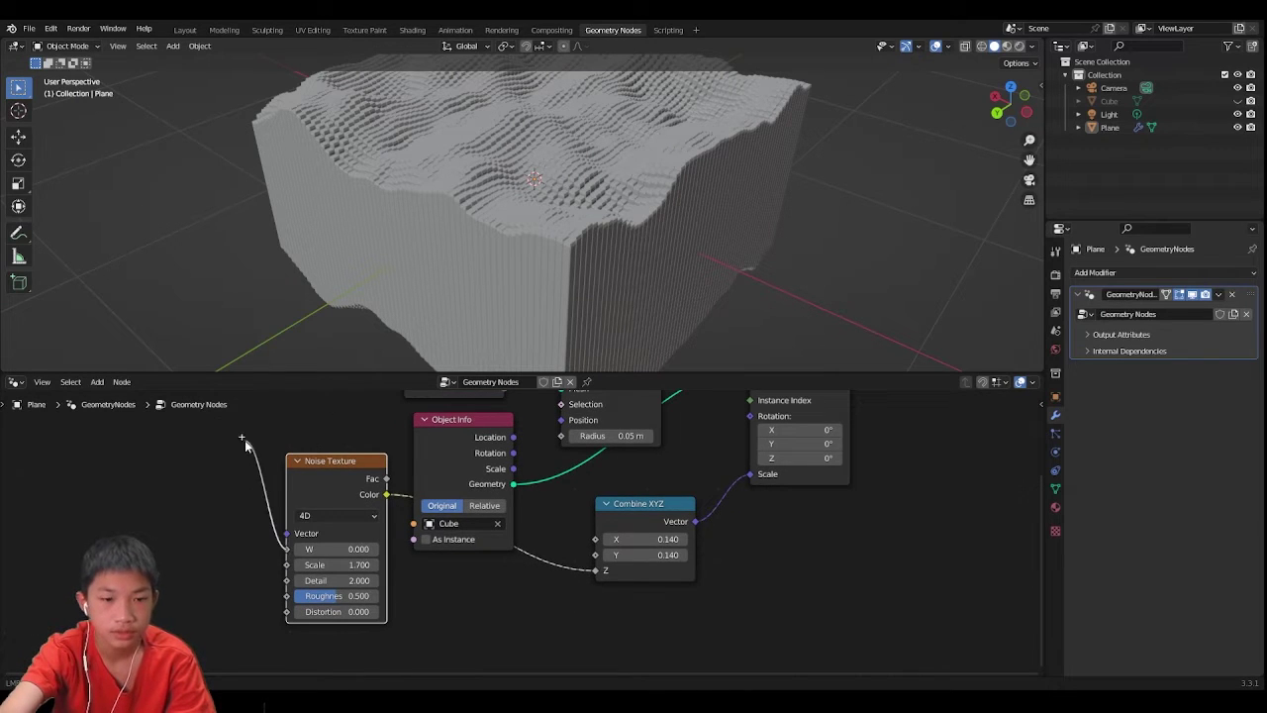
{"action": "left_click_drag", "start_coordinate": [244, 440], "coordinate": [313, 493]}
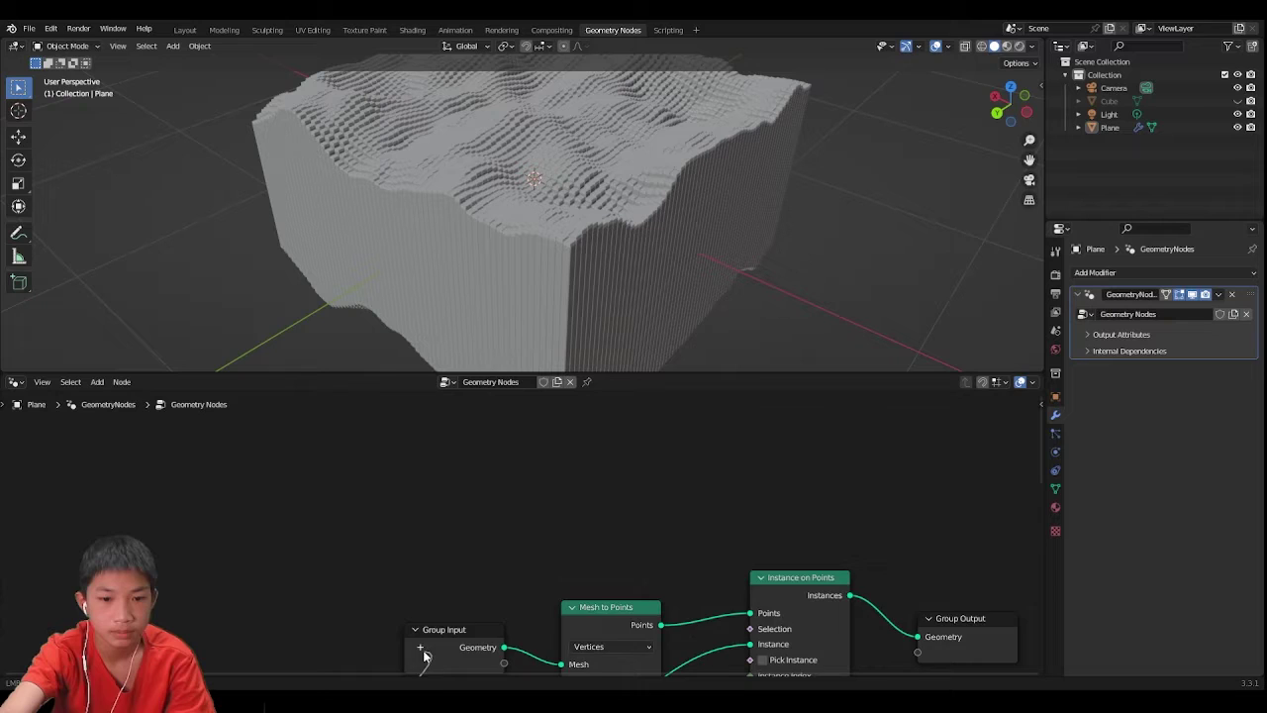
{"action": "left_click_drag", "start_coordinate": [423, 654], "coordinate": [299, 515]}
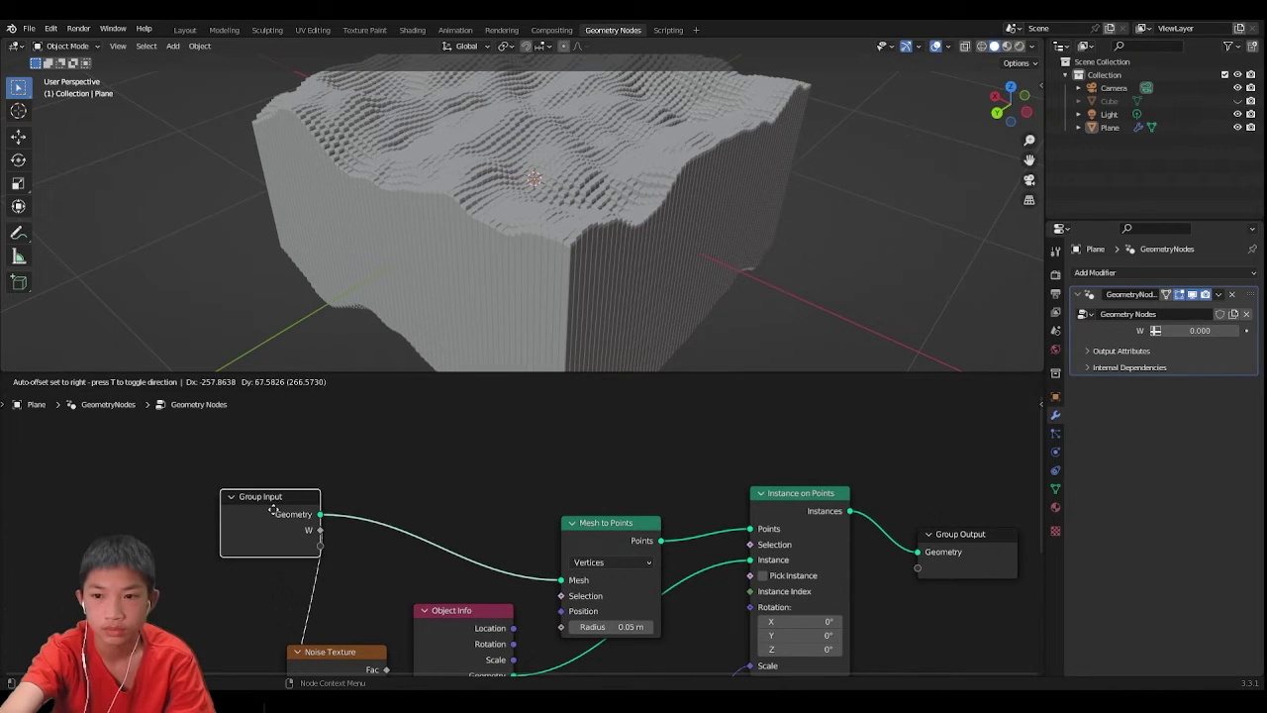
Step: Switch to the Layout workspace, select the column plane and enlarge the timeline area
{"action": "left_click", "coordinate": [182, 29]}
{"action": "left_click", "coordinate": [418, 281]}
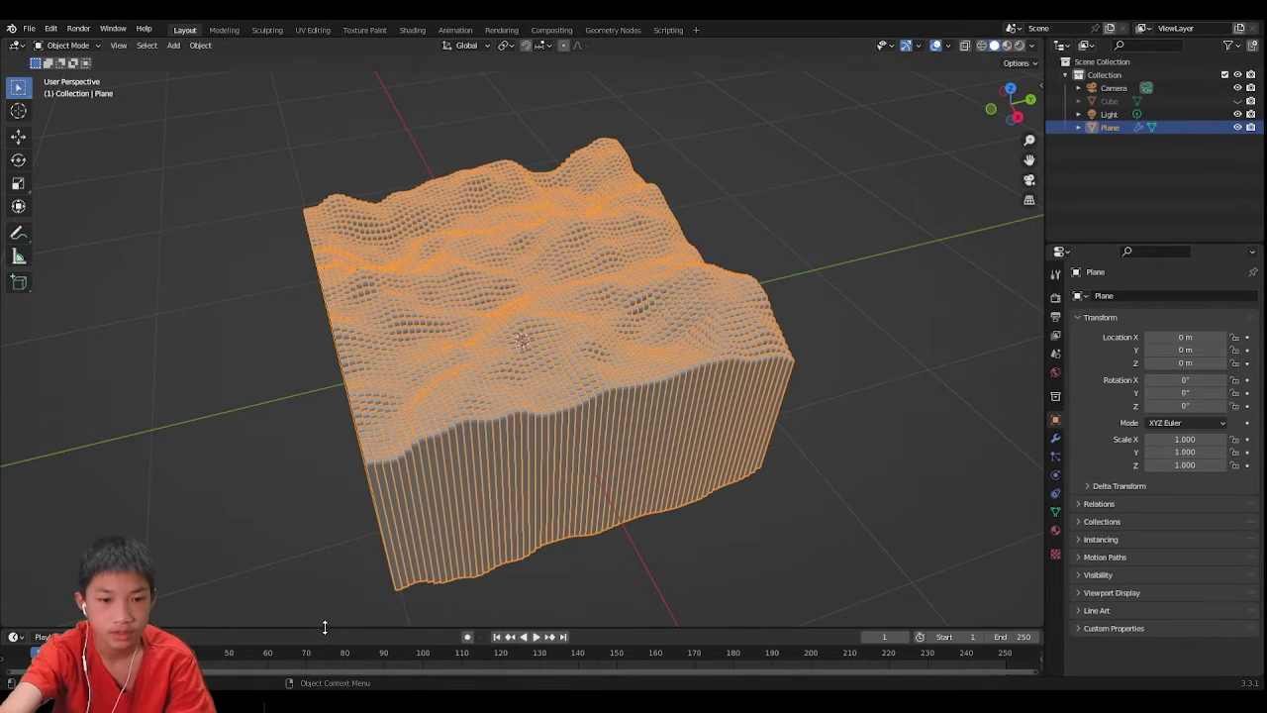
{"action": "left_click_drag", "start_coordinate": [323, 629], "coordinate": [339, 462]}
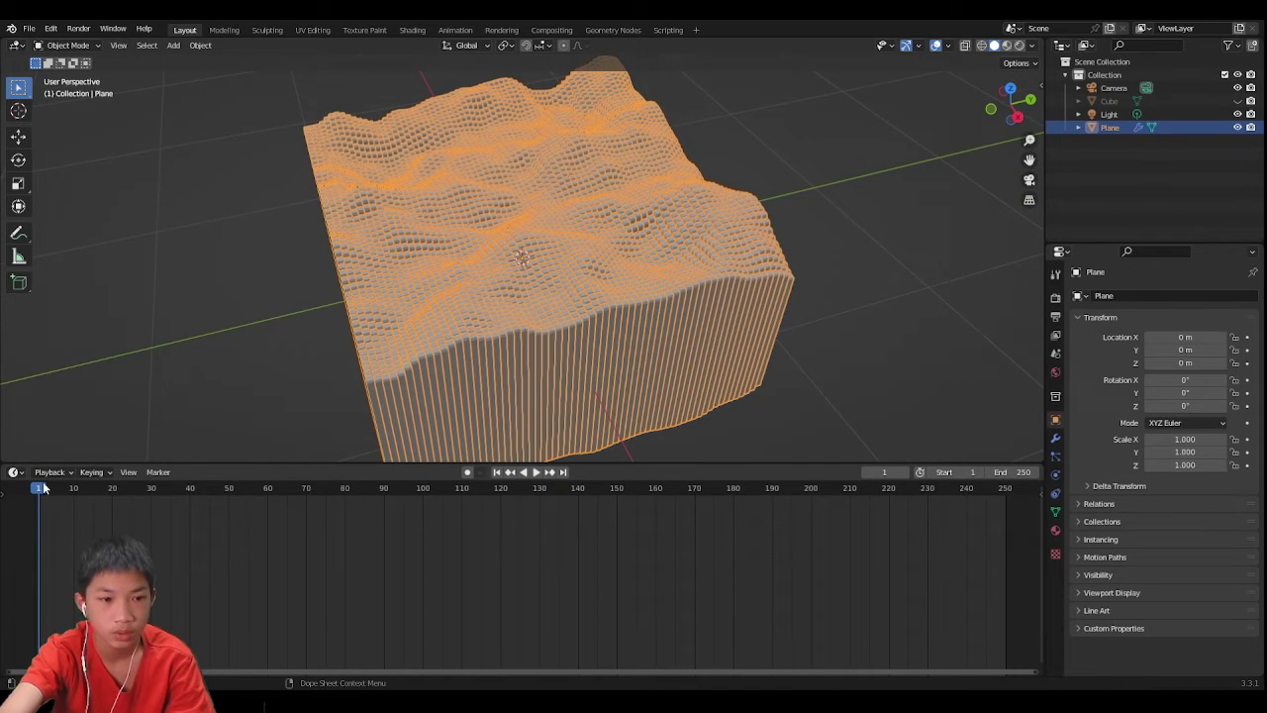
Step: Keyframe the Geometry Nodes modifier's W value at 0 on frame 1 and at 1 on frame 250
{"action": "left_click", "coordinate": [1054, 456]}
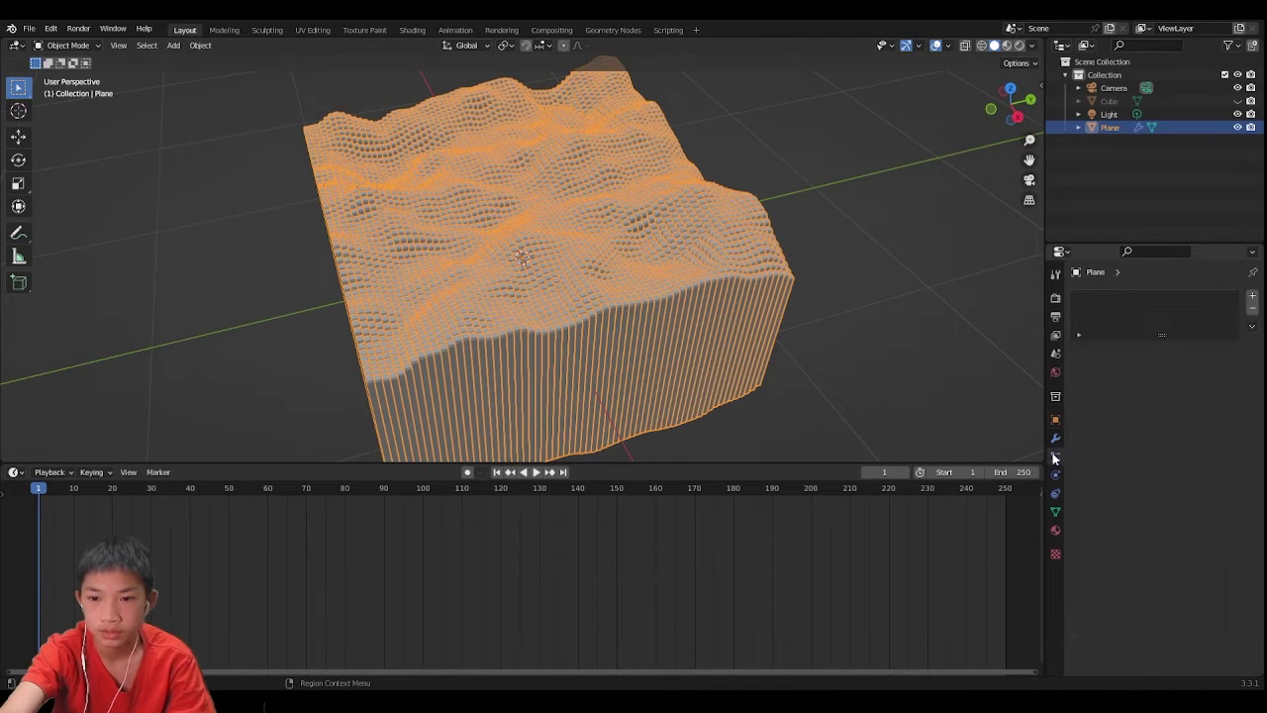
{"action": "left_click", "coordinate": [1055, 438]}
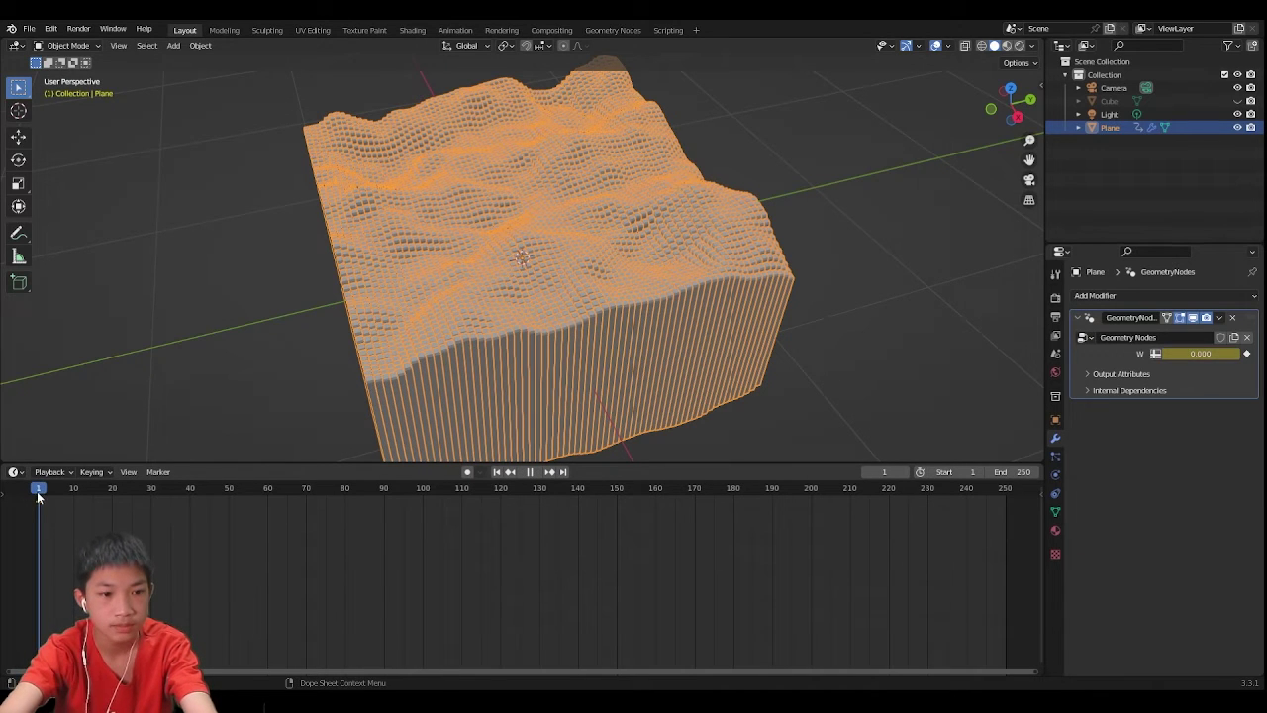
{"action": "left_click_drag", "start_coordinate": [200, 507], "coordinate": [516, 511]}
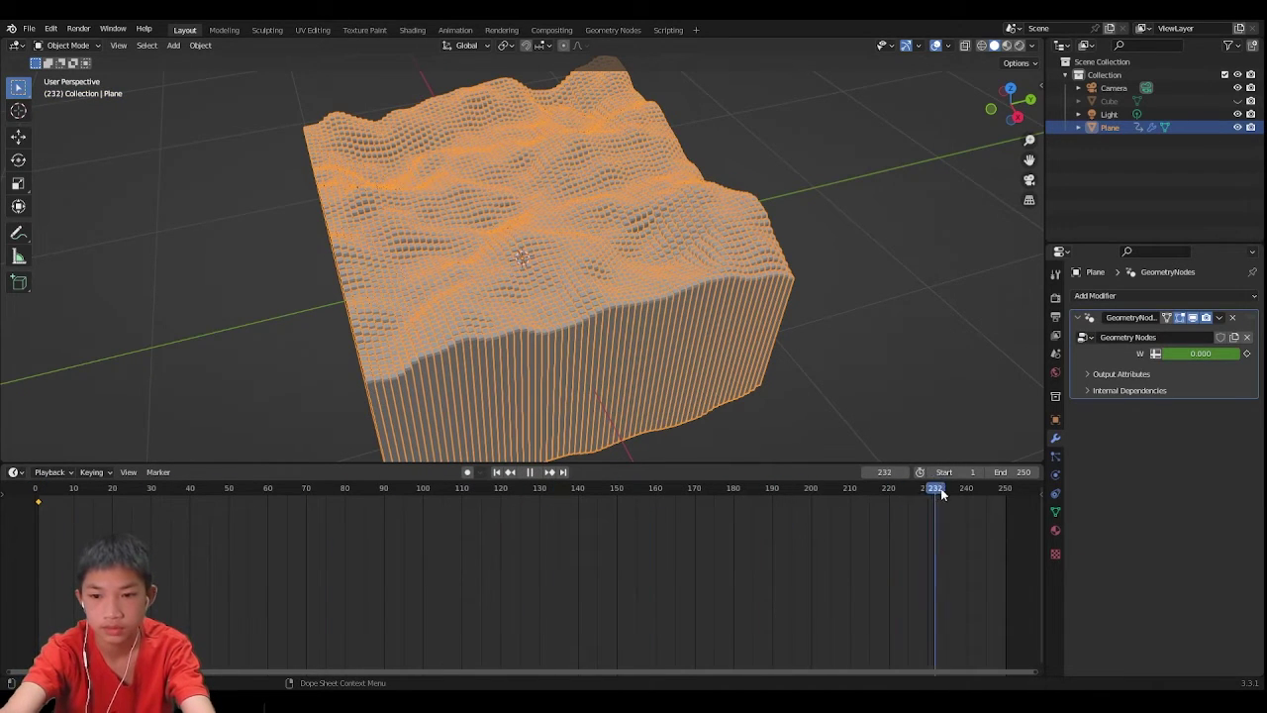
{"action": "left_click_drag", "start_coordinate": [941, 494], "coordinate": [1007, 498]}
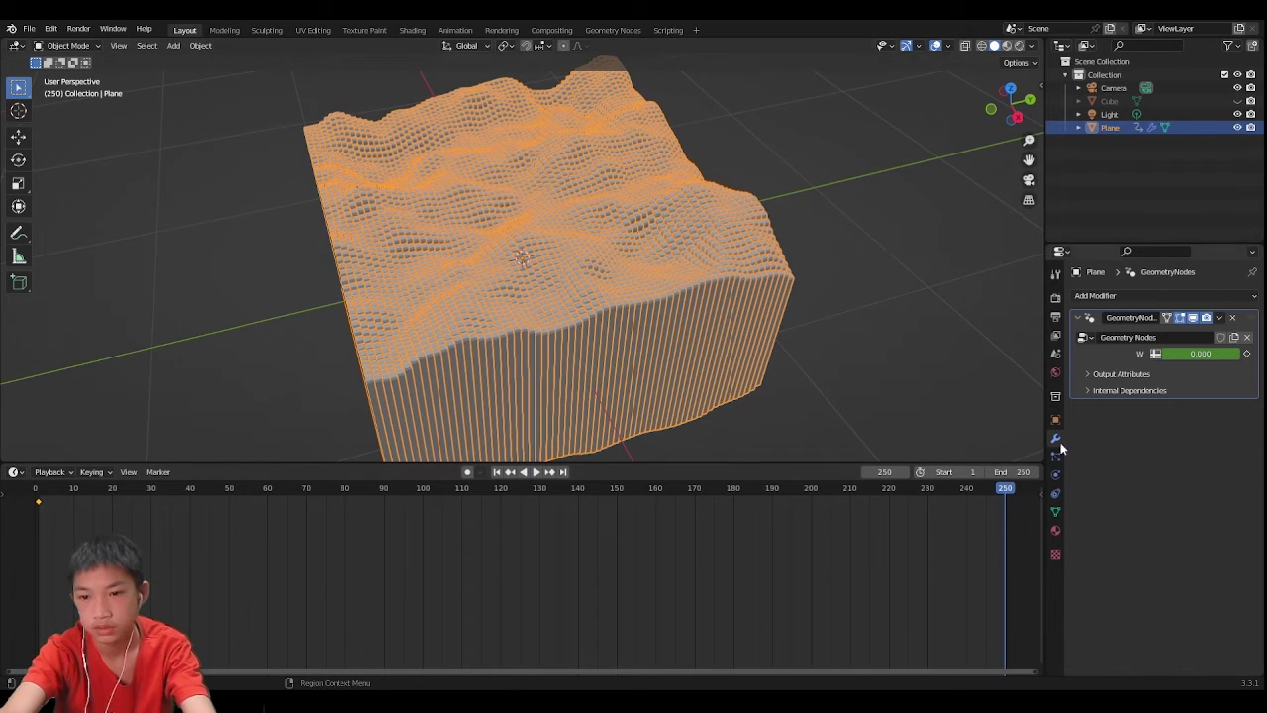
{"action": "left_click", "coordinate": [1216, 354]}
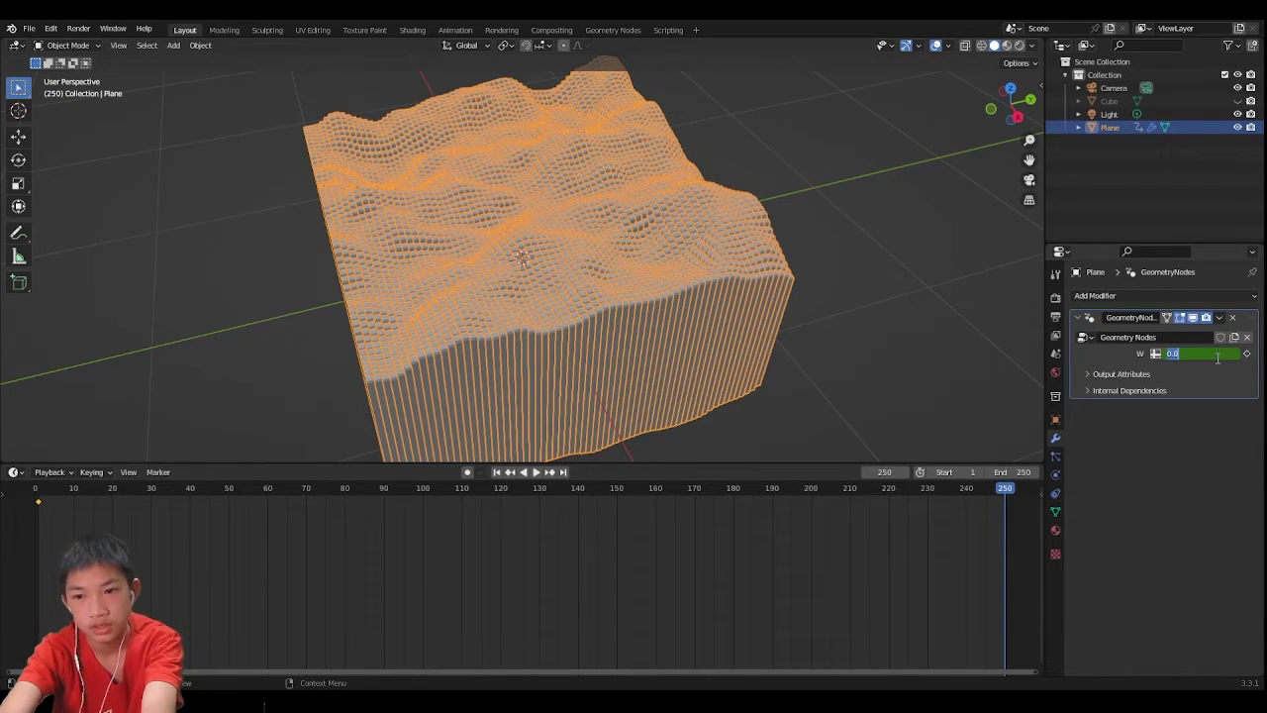
{"action": "type", "text": "1"}
{"action": "key", "text": "Return"}
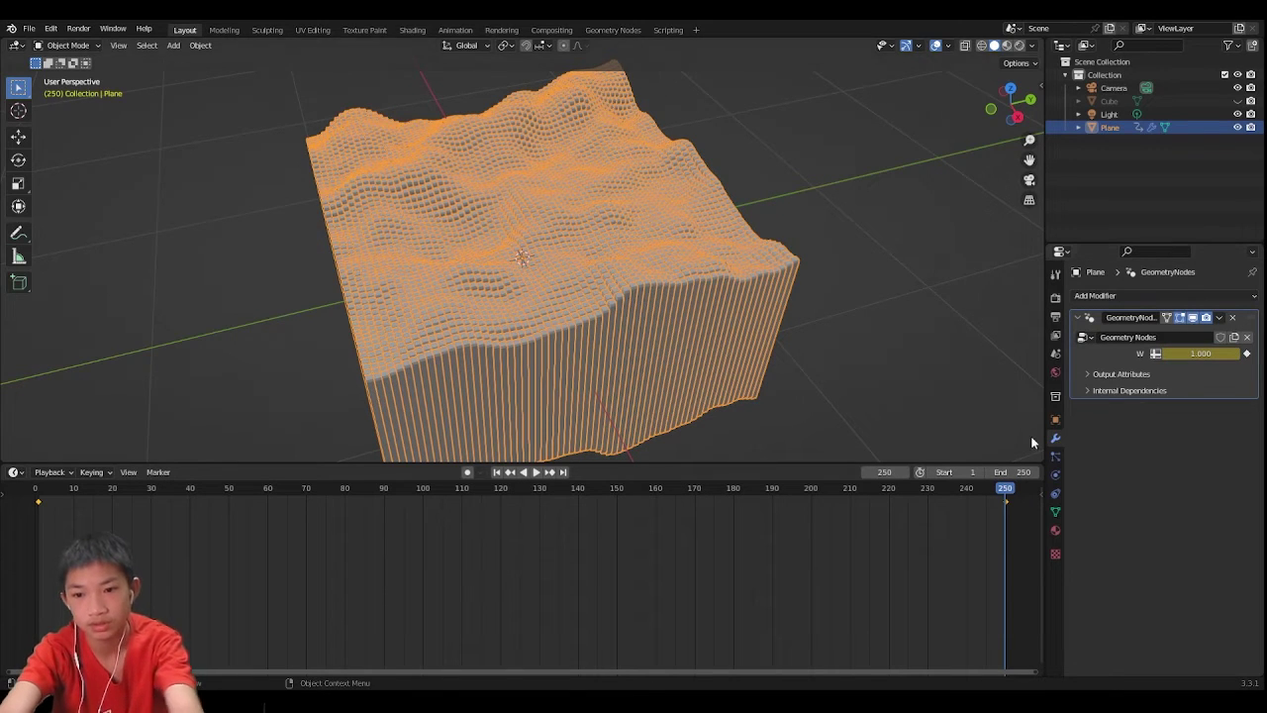
Step: Play the wave animation from the start of the timeline and inspect the moving columns up close and from other angles
{"action": "left_click_drag", "start_coordinate": [944, 490], "coordinate": [12, 490]}
{"action": "key", "text": "space"}
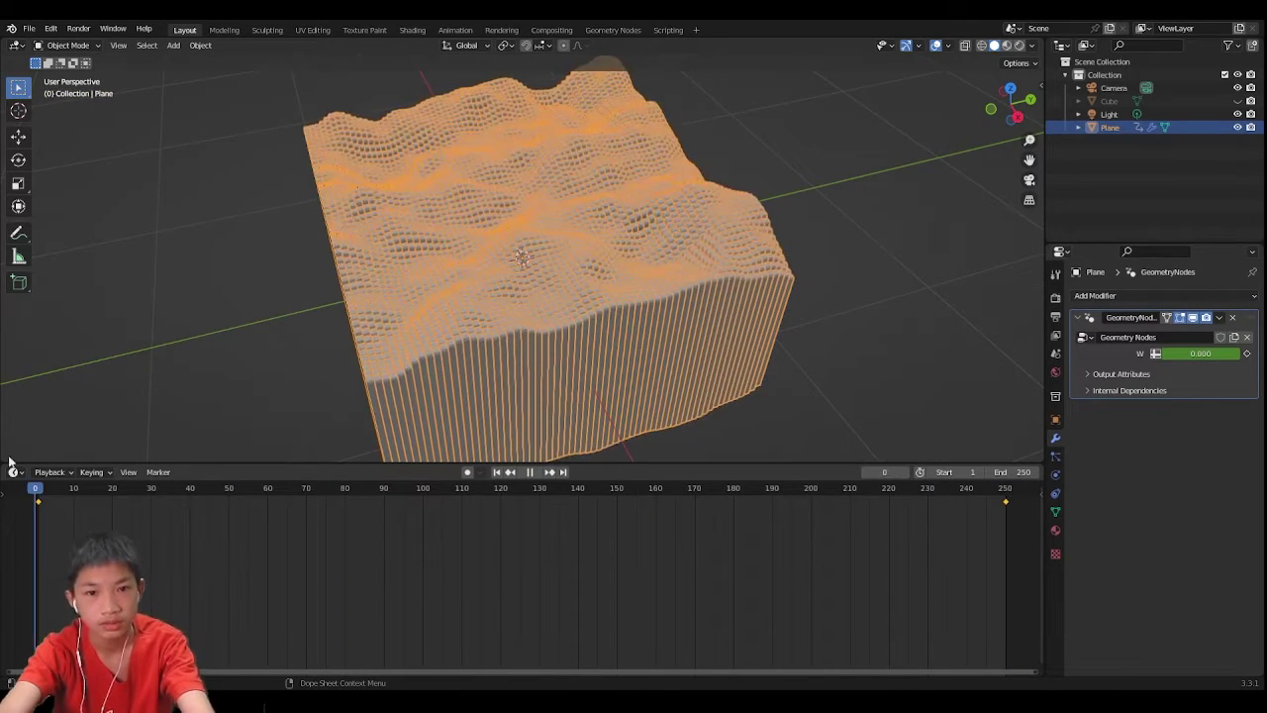
{"action": "left_click", "coordinate": [882, 263]}
{"action": "scroll", "coordinate": [882, 262], "scroll_direction": "up", "scroll_amount": 5}
{"action": "key", "text": "space"}
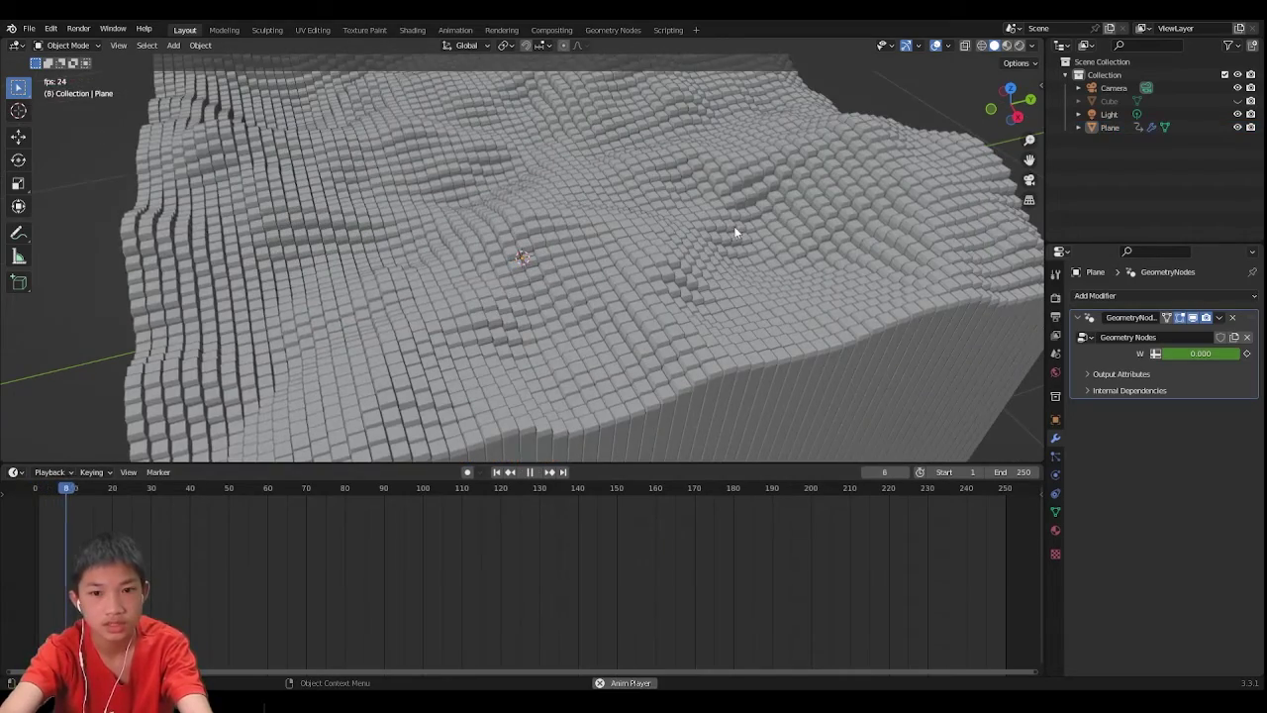
{"action": "scroll", "coordinate": [758, 248], "scroll_direction": "down", "scroll_amount": 6}
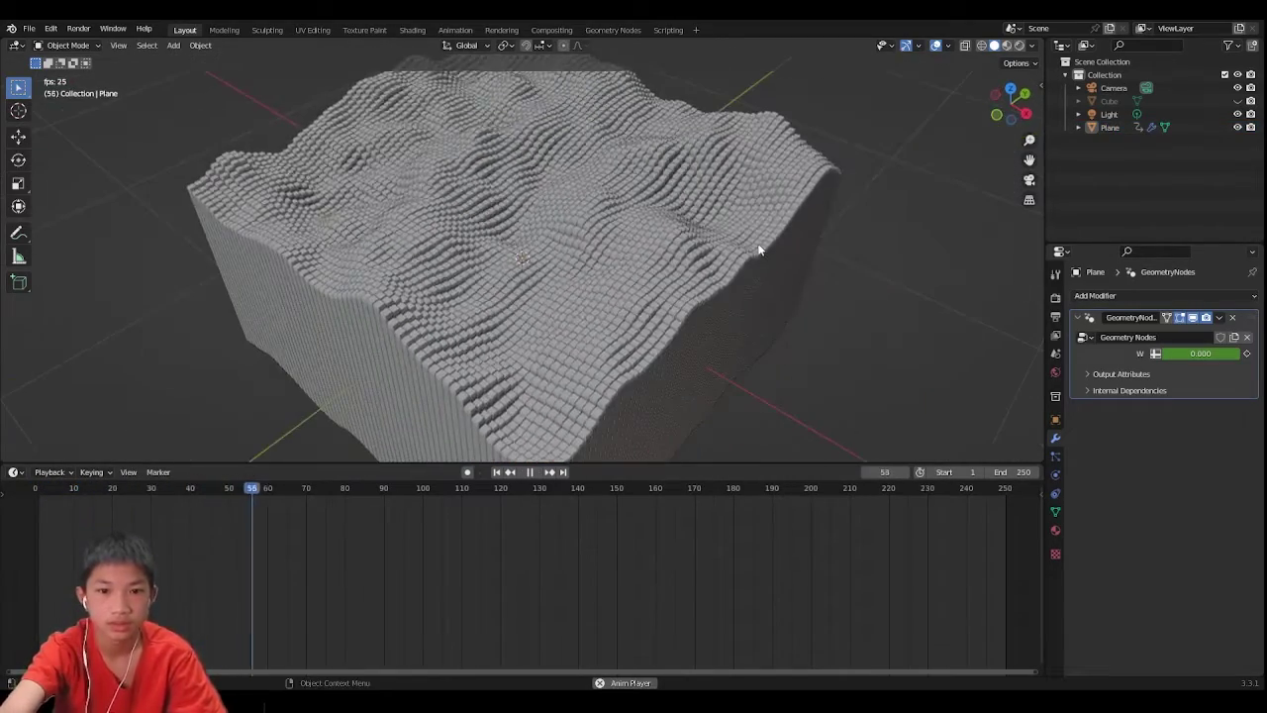
{"action": "middle_click_drag", "start_coordinate": [594, 223], "coordinate": [648, 211]}
{"action": "scroll", "coordinate": [681, 190], "scroll_direction": "down", "scroll_amount": 3}
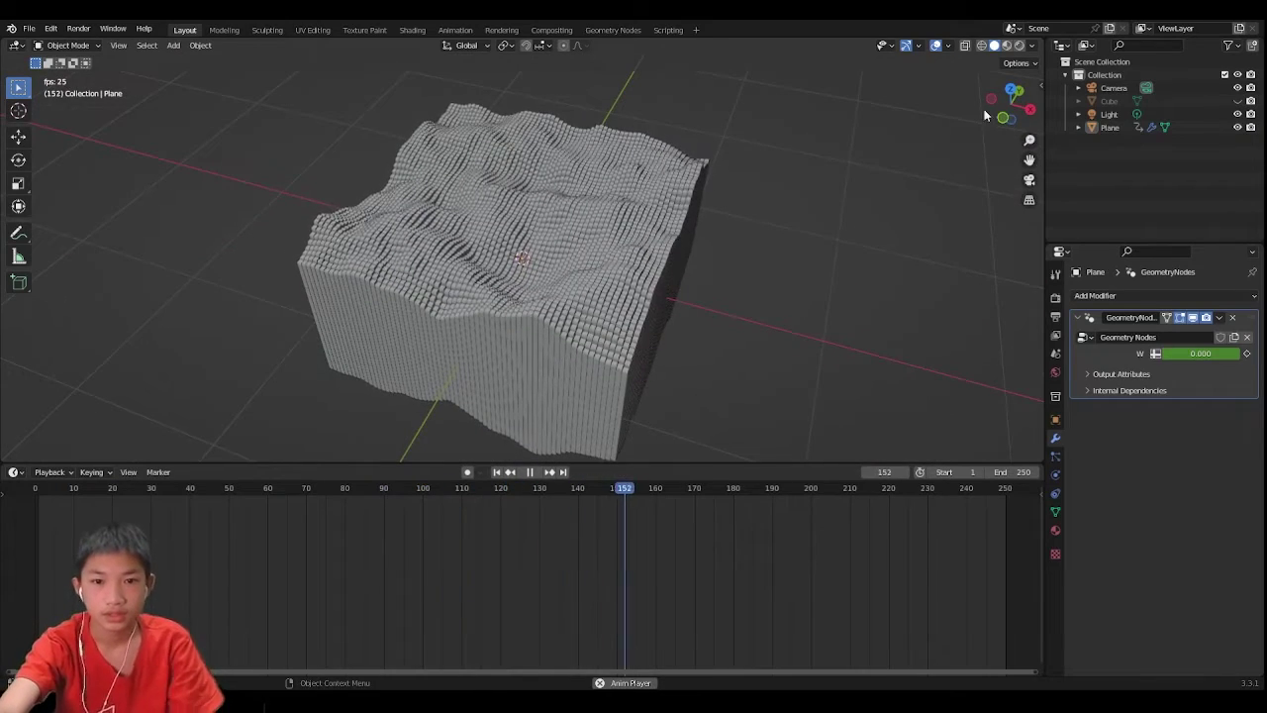
Step: Show the viewport in Material Preview shading and give the column plane a new material with Metallic at 1.0
{"action": "left_click", "coordinate": [1006, 44]}
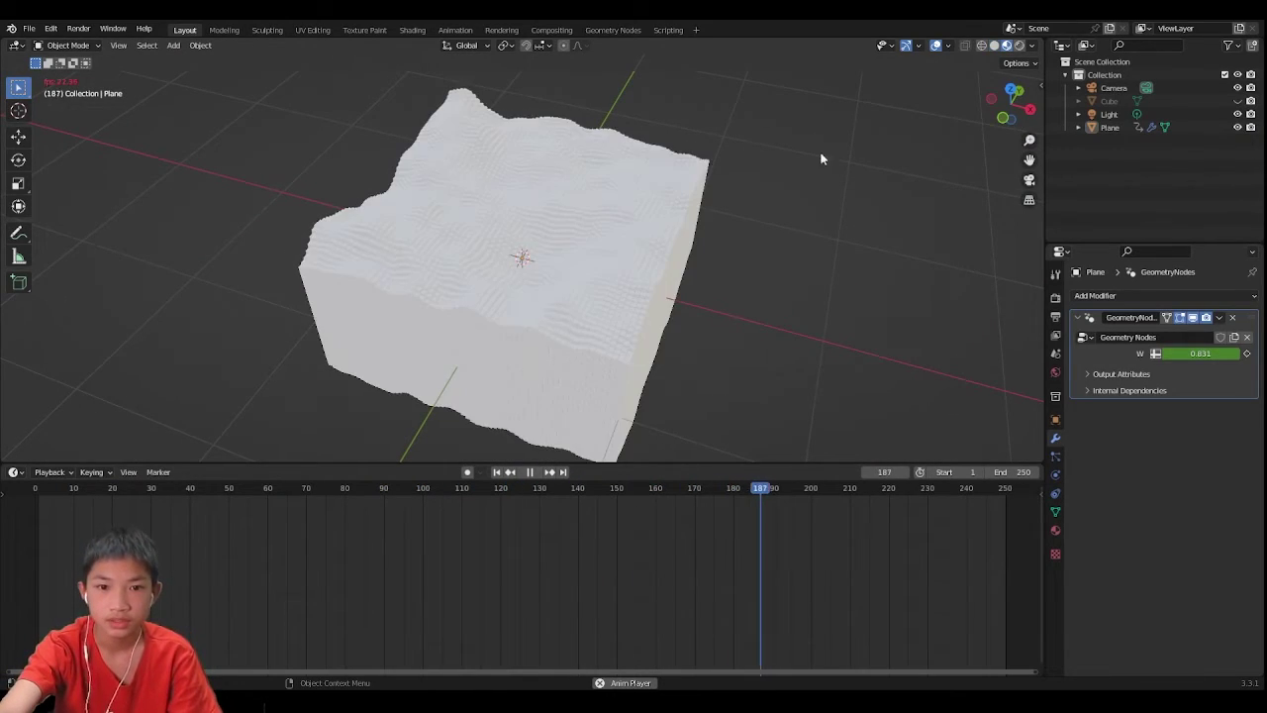
{"action": "left_click", "coordinate": [636, 223]}
{"action": "left_click", "coordinate": [1055, 530]}
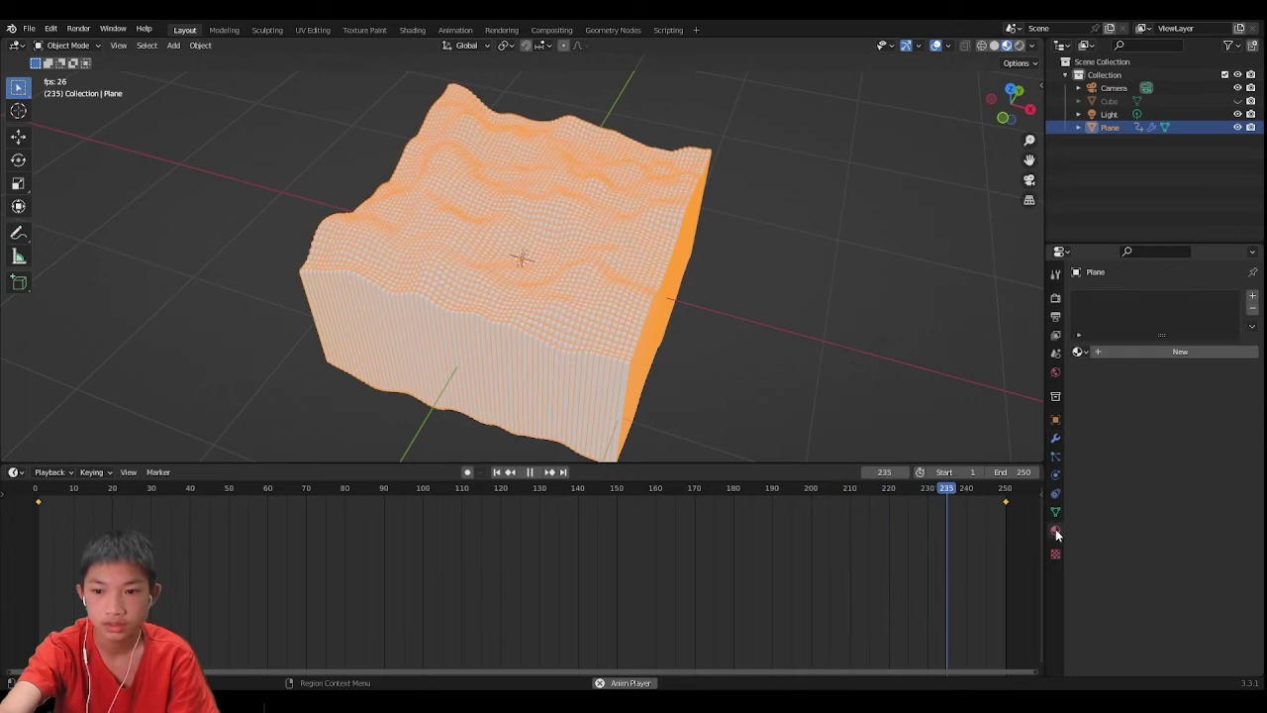
{"action": "left_click", "coordinate": [1117, 352]}
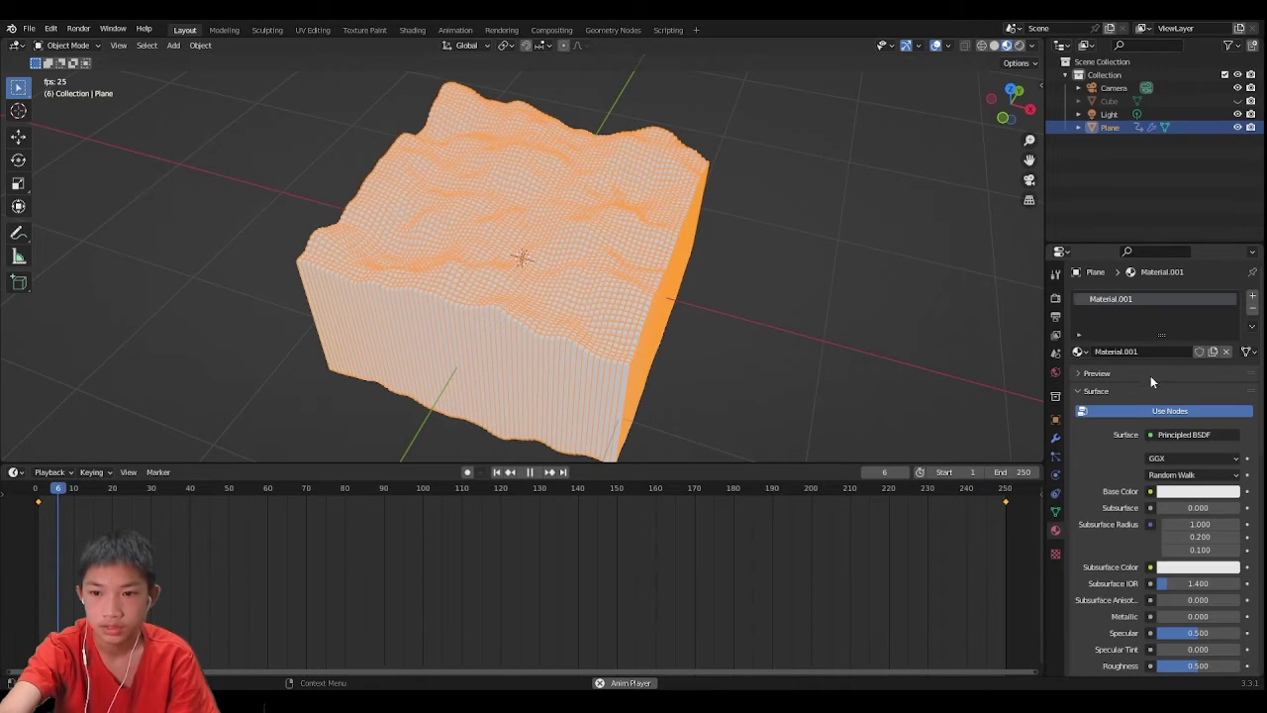
{"action": "left_click", "coordinate": [1187, 498]}
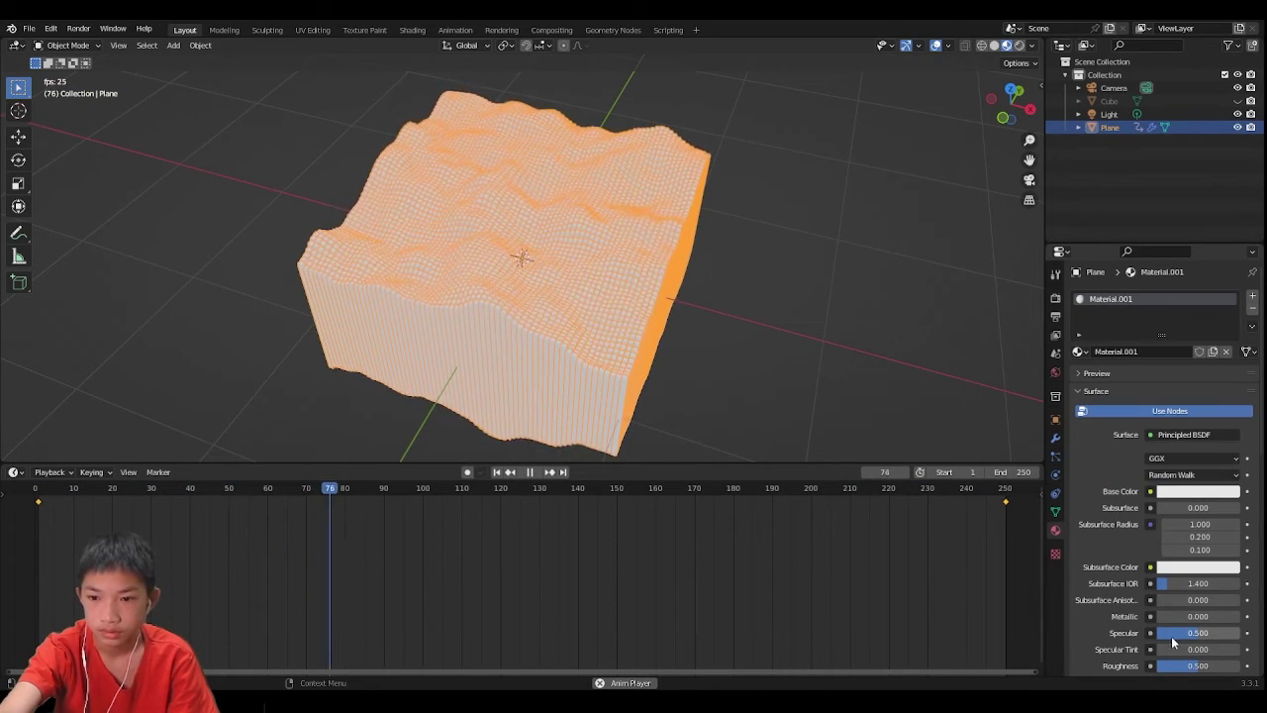
{"action": "left_click_drag", "start_coordinate": [1178, 616], "coordinate": [1265, 617]}
{"action": "left_click", "coordinate": [752, 323]}
{"action": "middle_click_drag", "start_coordinate": [752, 322], "coordinate": [837, 310]}
{"action": "scroll", "coordinate": [837, 310], "scroll_direction": "up", "scroll_amount": 4}
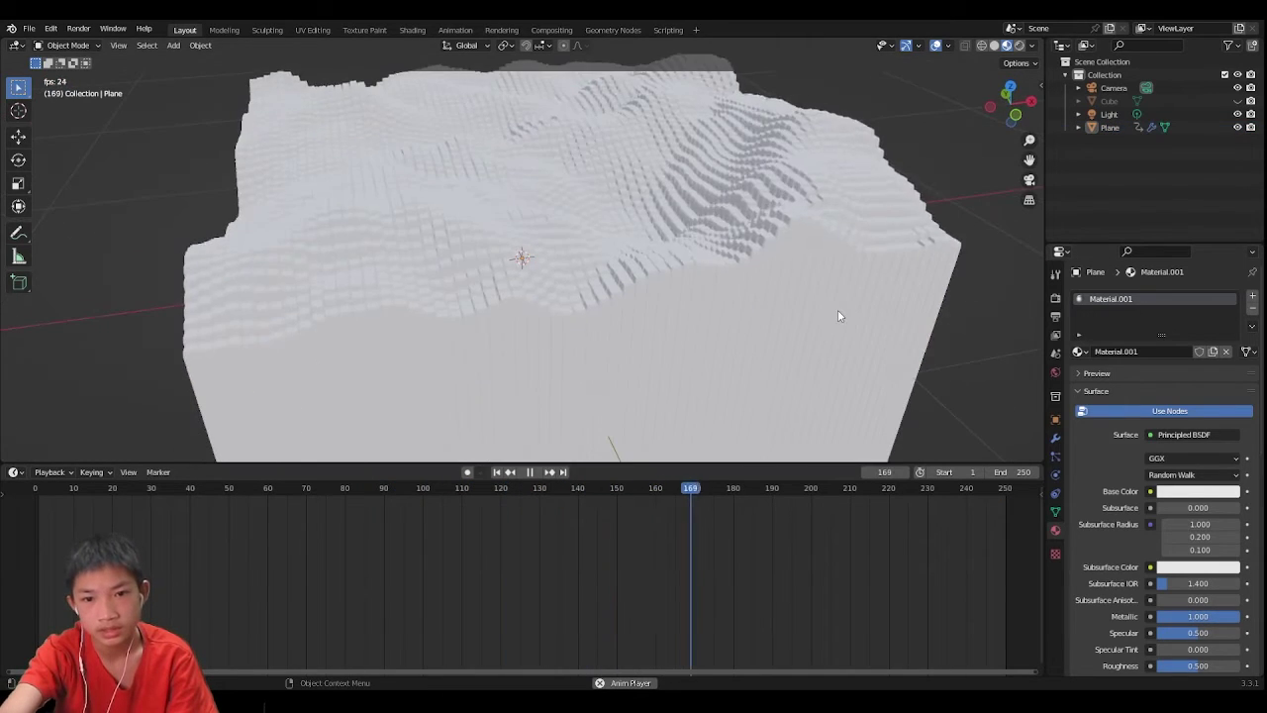
Step: Darken the plane material's Base Color to a grey with a value of 0.152 and check the columns from other angles
{"action": "left_click", "coordinate": [837, 315]}
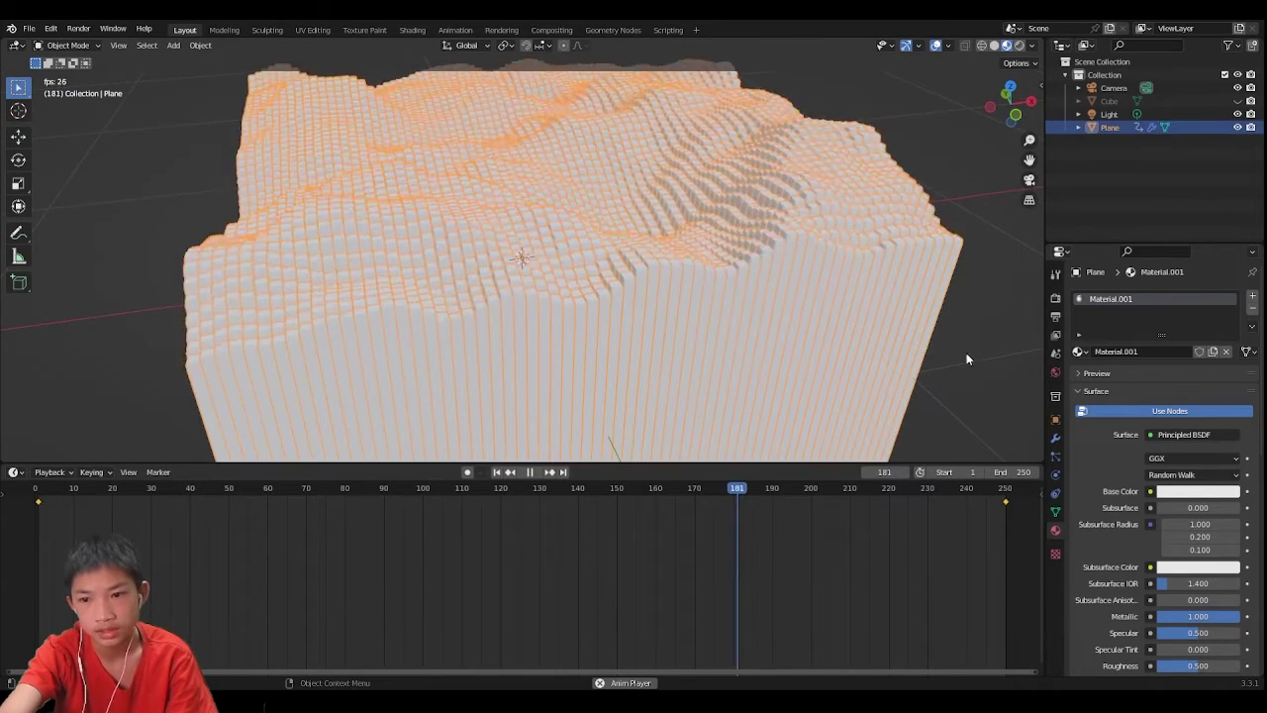
{"action": "left_click", "coordinate": [1173, 492]}
{"action": "left_click_drag", "start_coordinate": [1229, 345], "coordinate": [1229, 338]}
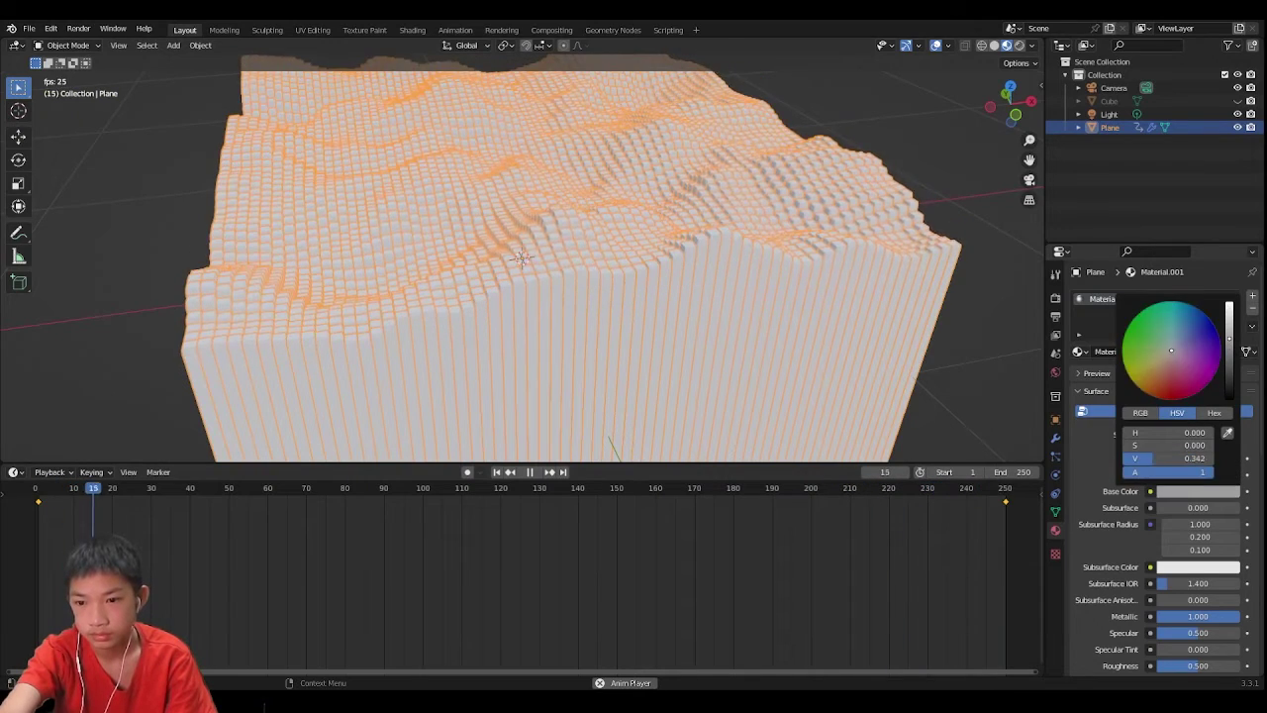
{"action": "left_click", "coordinate": [863, 135]}
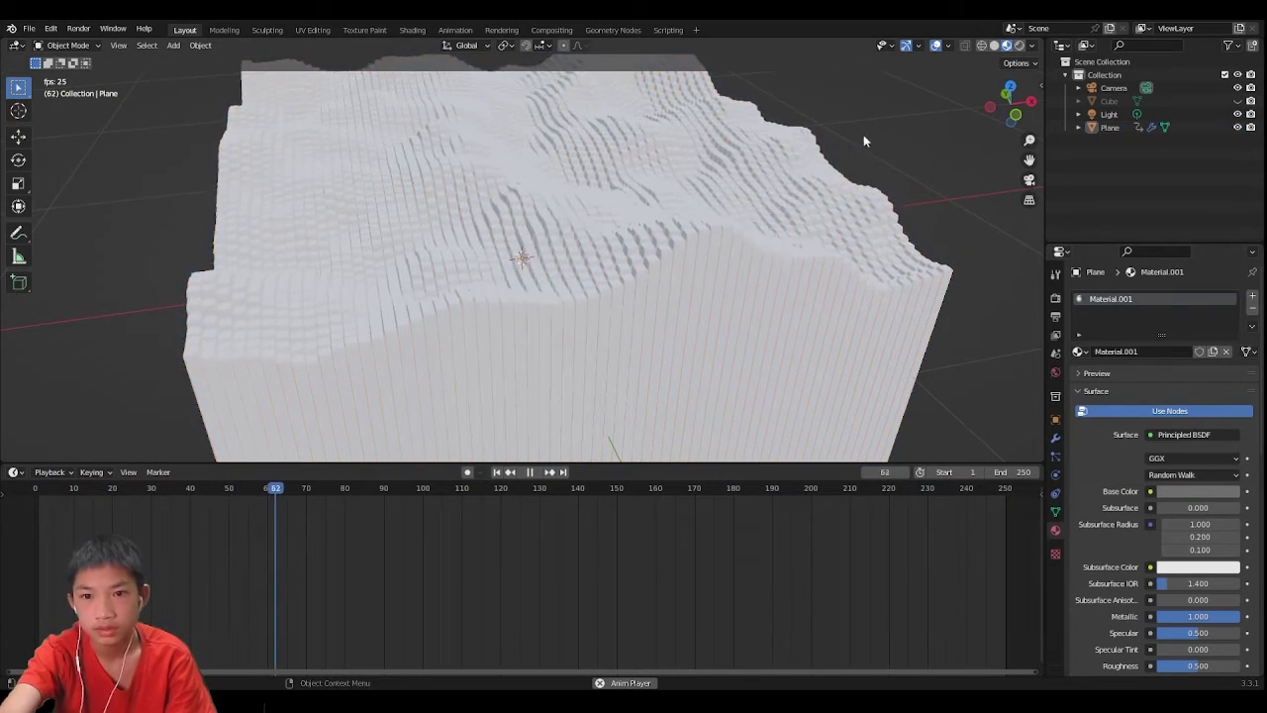
{"action": "middle_click_drag", "start_coordinate": [863, 135], "coordinate": [893, 153]}
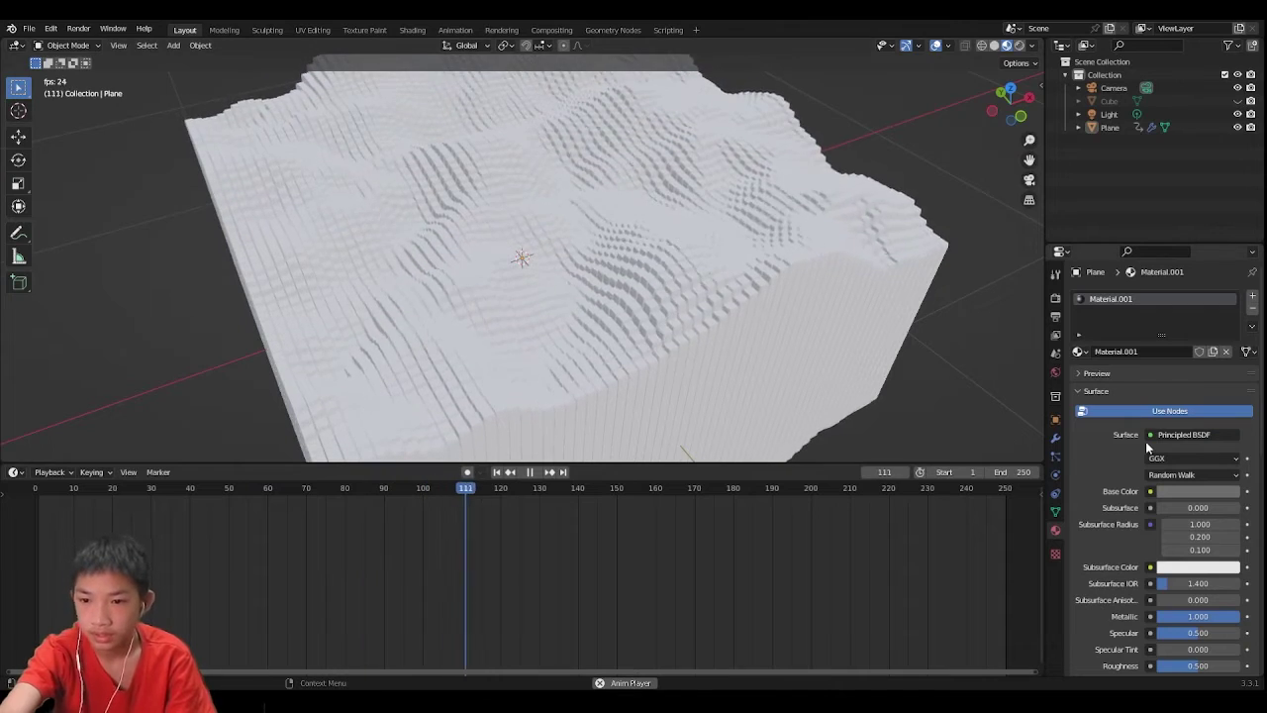
{"action": "middle_click_drag", "start_coordinate": [805, 316], "coordinate": [582, 332]}
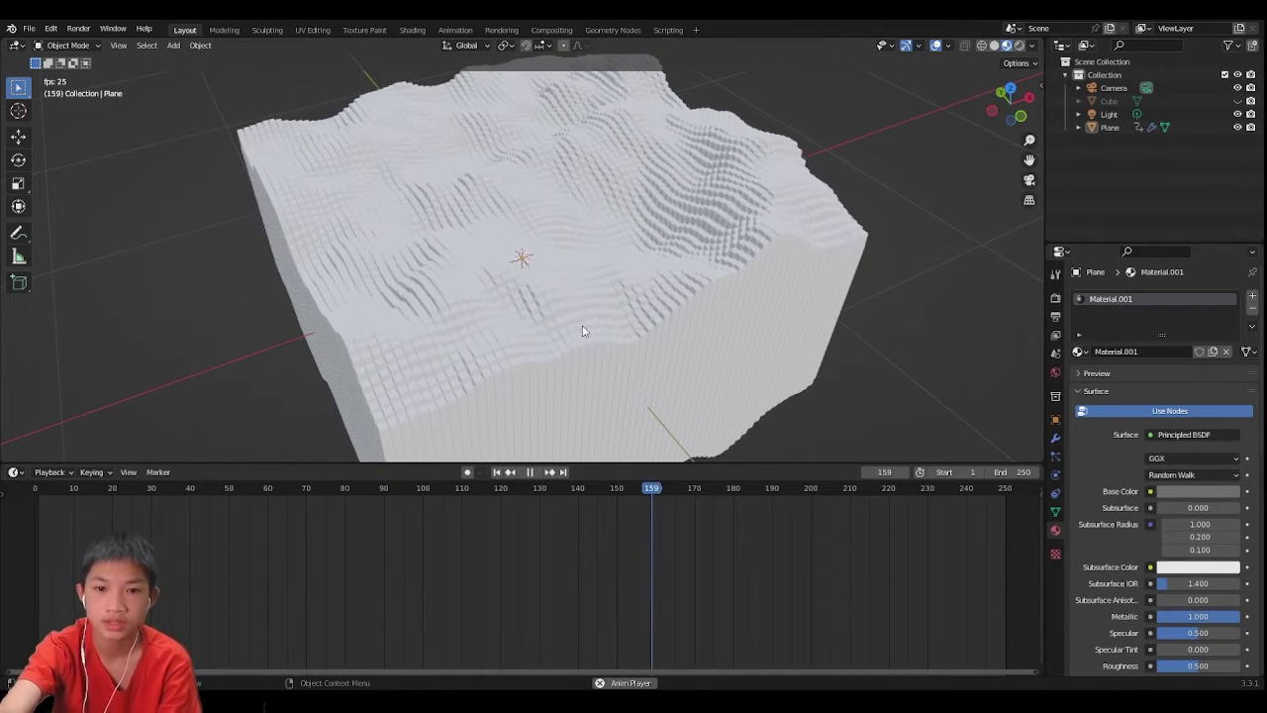
{"action": "left_click", "coordinate": [646, 304]}
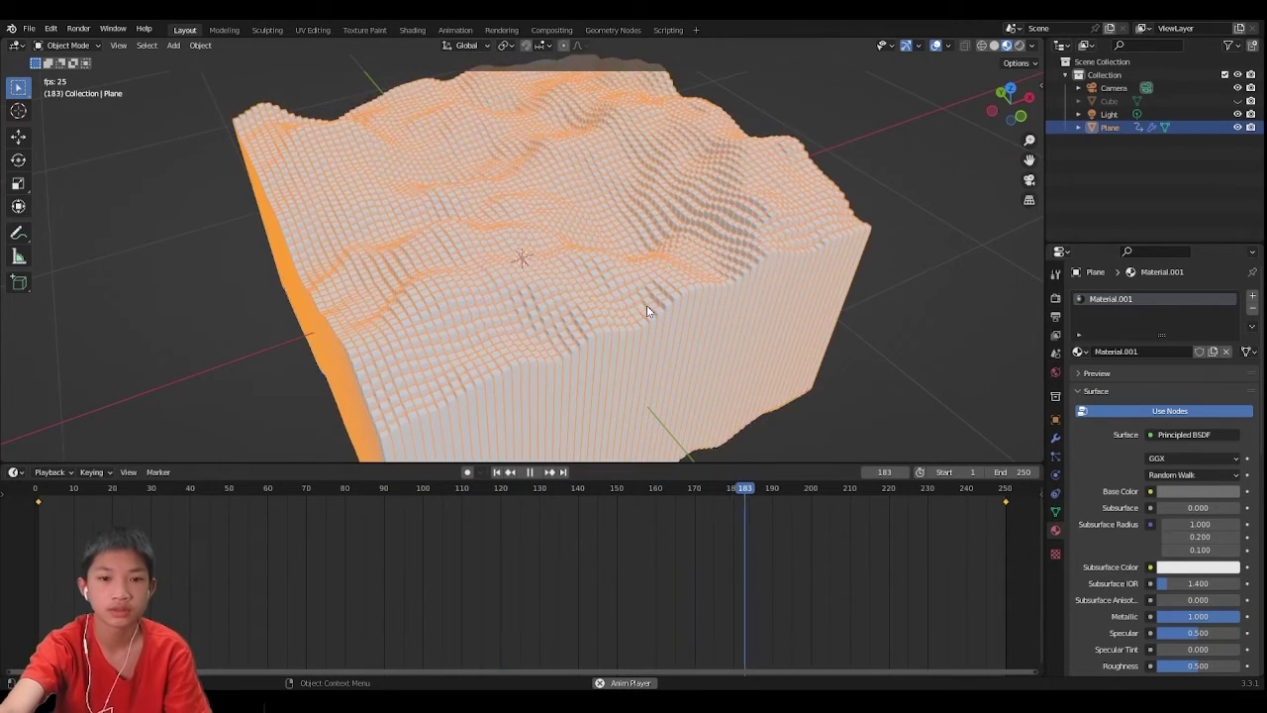
{"action": "left_click", "coordinate": [857, 112]}
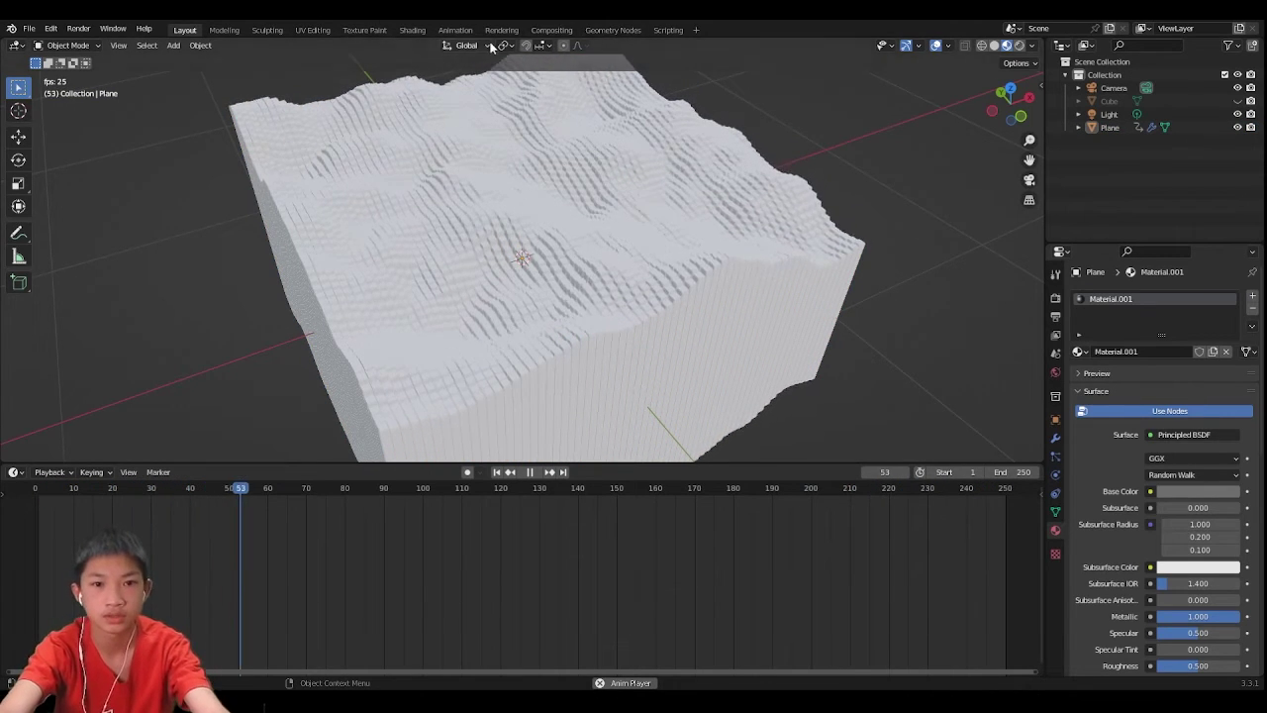
Step: In the Geometry Nodes workspace, make room before Group Output and insert a Set Material node after Instance on Points
{"action": "left_click", "coordinate": [613, 29]}
{"action": "middle_click_drag", "start_coordinate": [980, 525], "coordinate": [693, 554]}
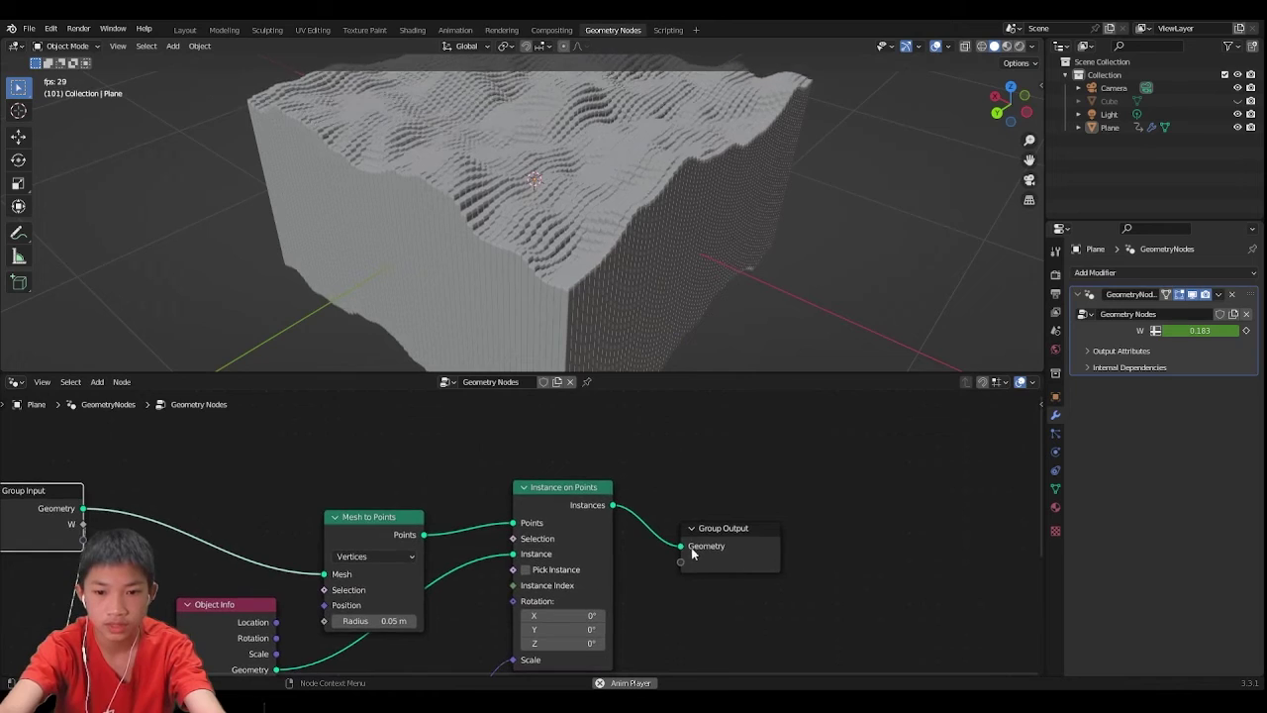
{"action": "left_click_drag", "start_coordinate": [693, 554], "coordinate": [857, 551]}
{"action": "key", "text": "shift+a"}
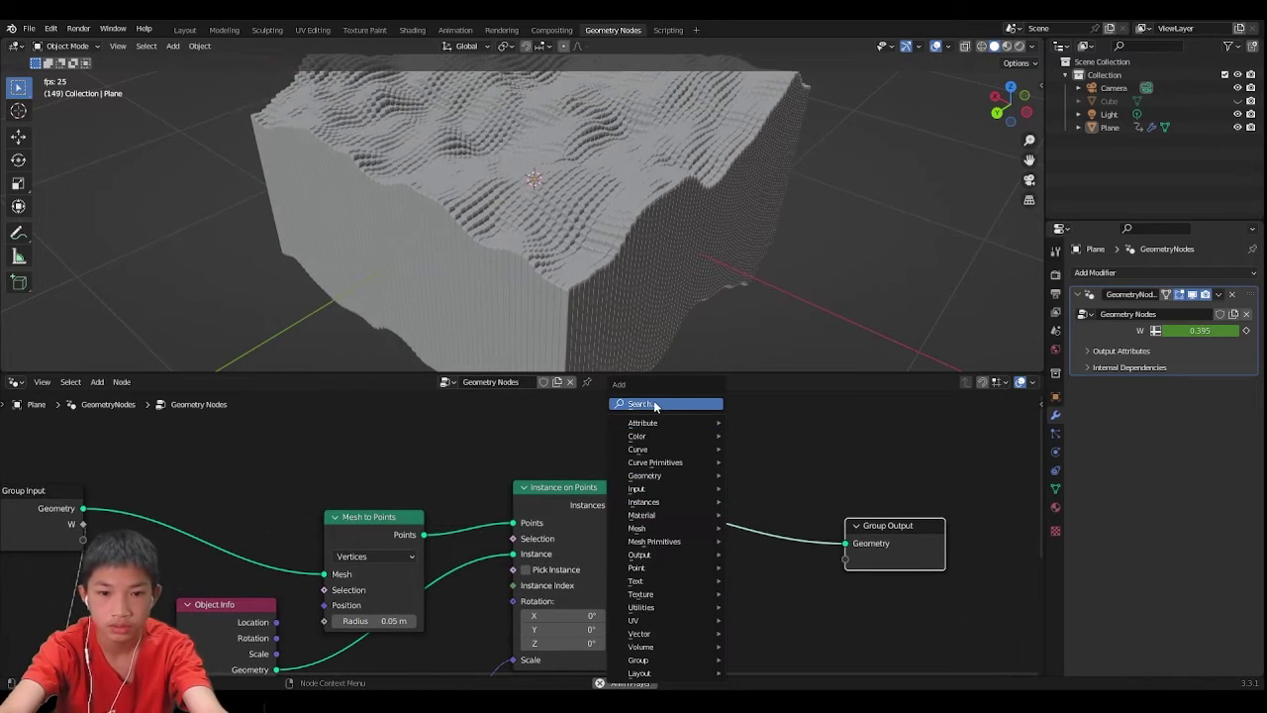
{"action": "left_click", "coordinate": [654, 404]}
{"action": "type", "text": "set mater"}
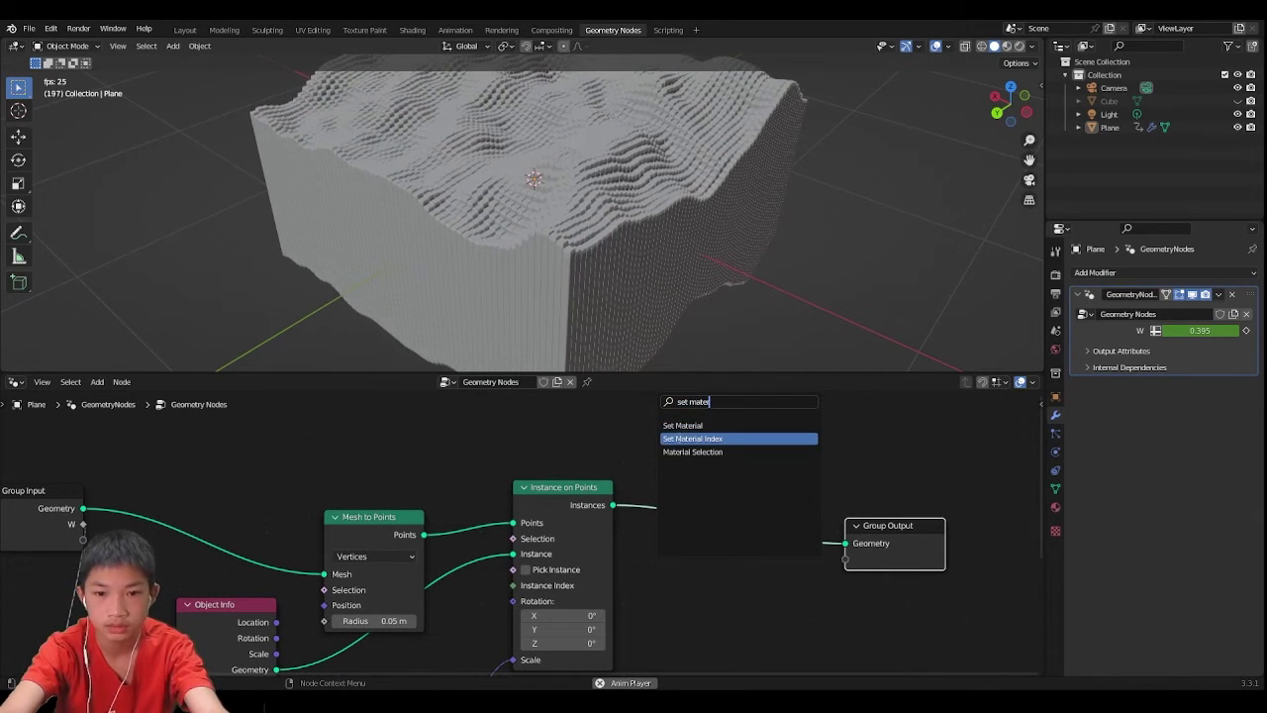
{"action": "left_click", "coordinate": [681, 425]}
{"action": "left_click", "coordinate": [697, 498]}
Step: Assign Material.001 in the Set Material node and position the node neatly between Instance on Points and Group Output
{"action": "left_click", "coordinate": [729, 536]}
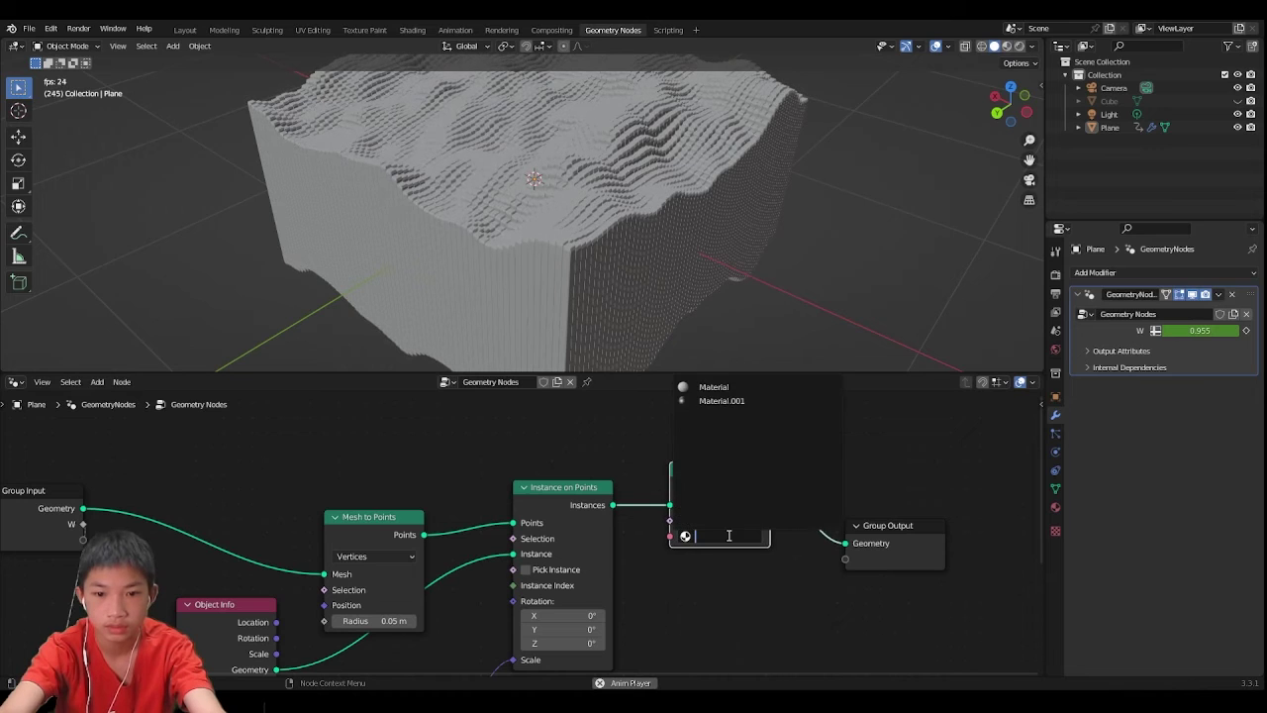
{"action": "left_click", "coordinate": [721, 400]}
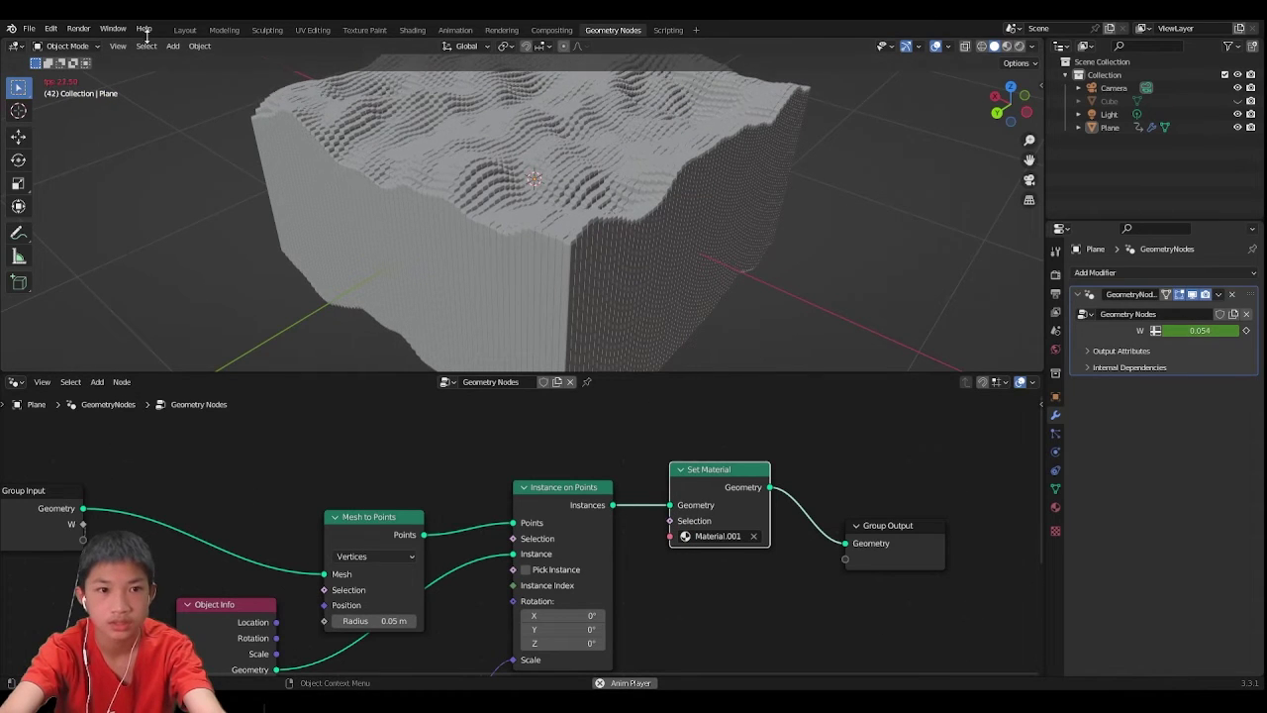
{"action": "left_click_drag", "start_coordinate": [700, 483], "coordinate": [690, 504]}
{"action": "middle_click_drag", "start_coordinate": [696, 506], "coordinate": [624, 497]}
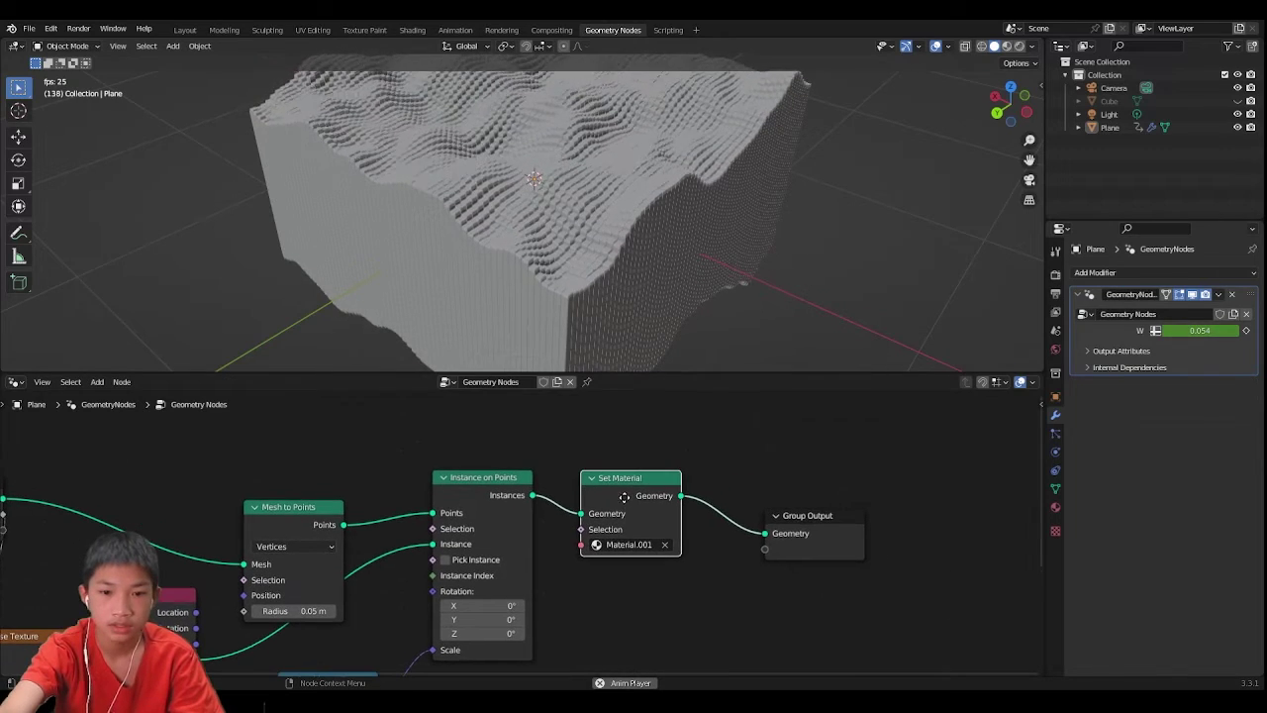
{"action": "left_click_drag", "start_coordinate": [608, 495], "coordinate": [621, 499]}
{"action": "middle_click_drag", "start_coordinate": [500, 505], "coordinate": [557, 479]}
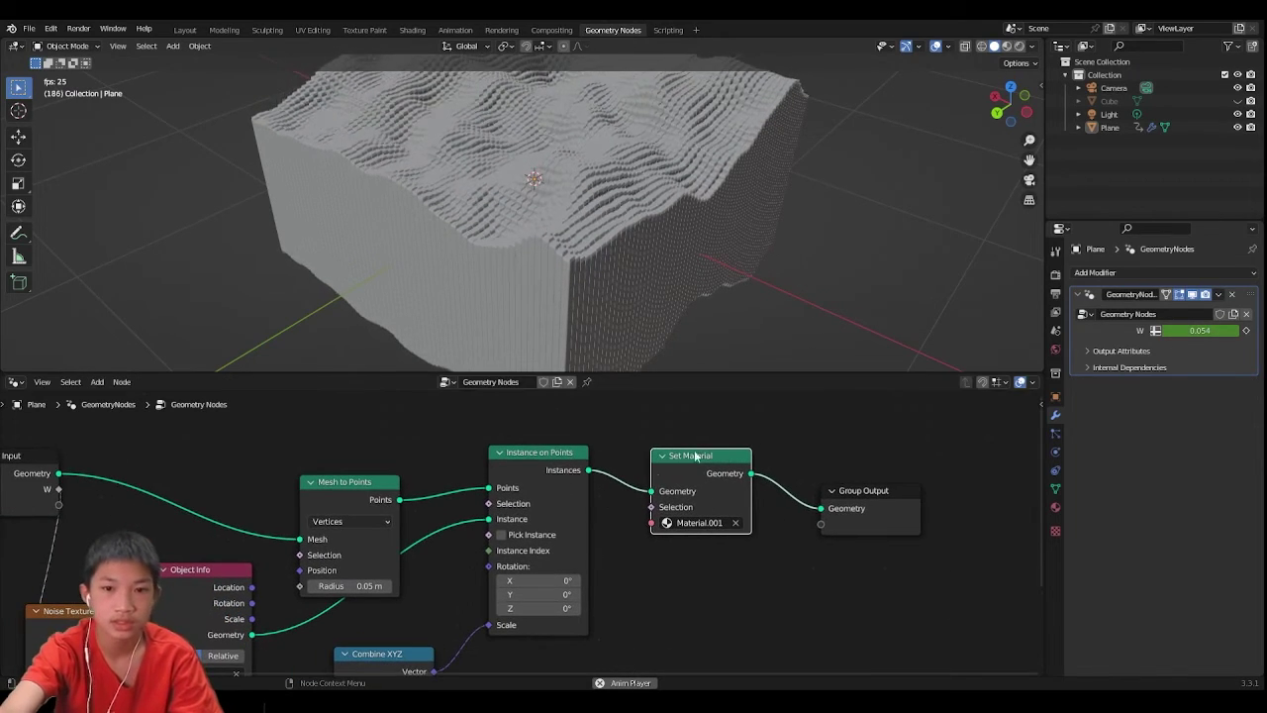
Step: Return to the Layout workspace and lighten the material's Base Color to a value of 0.458
{"action": "left_click", "coordinate": [185, 29]}
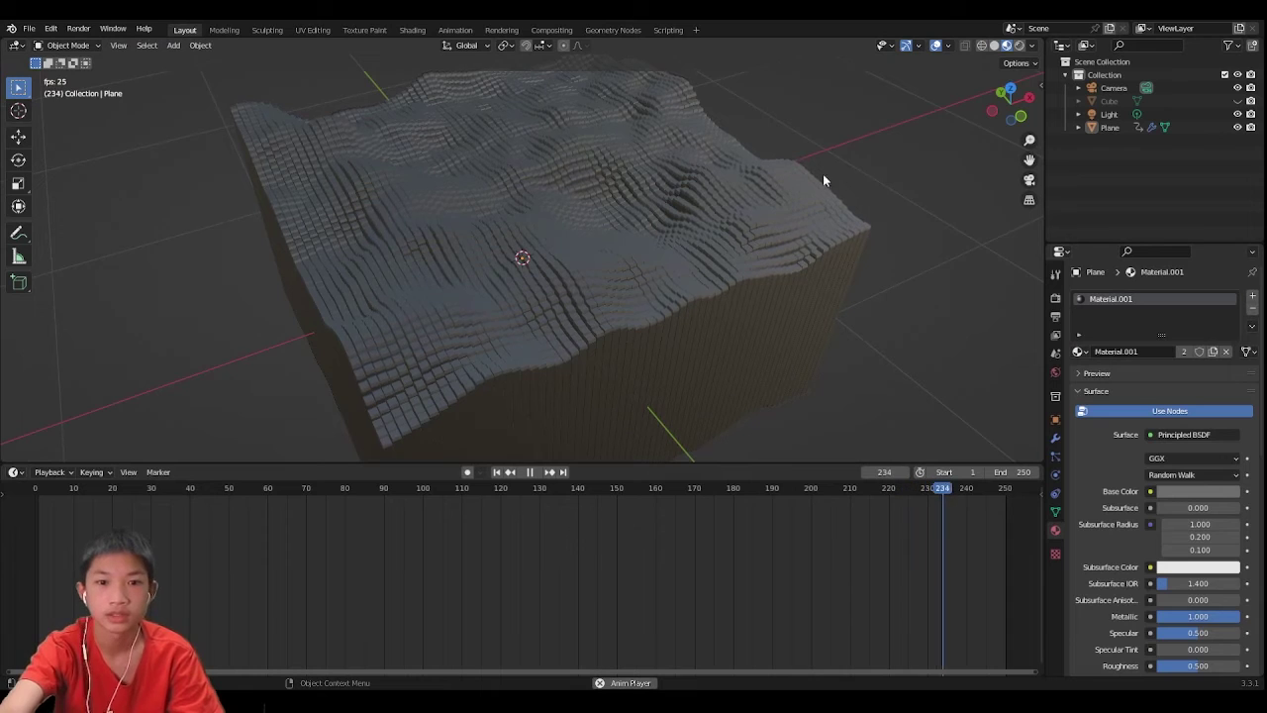
{"action": "left_click", "coordinate": [1188, 490]}
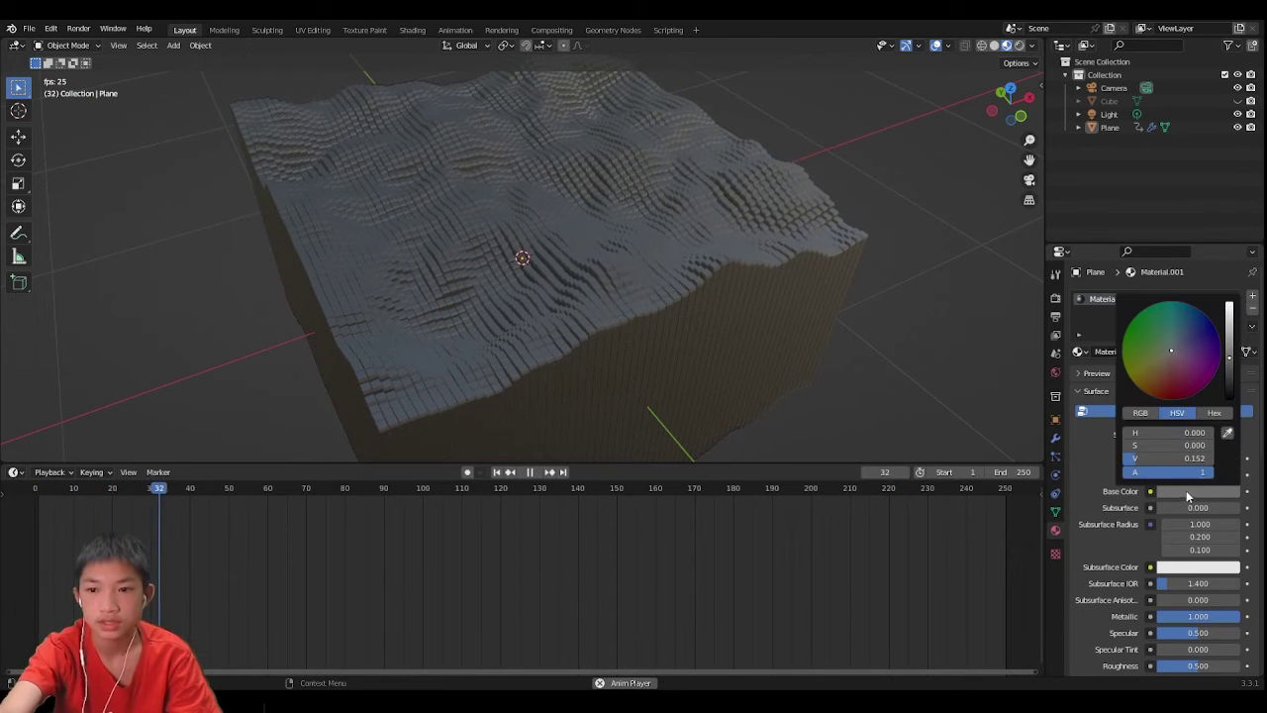
{"action": "left_click_drag", "start_coordinate": [1229, 352], "coordinate": [1229, 330]}
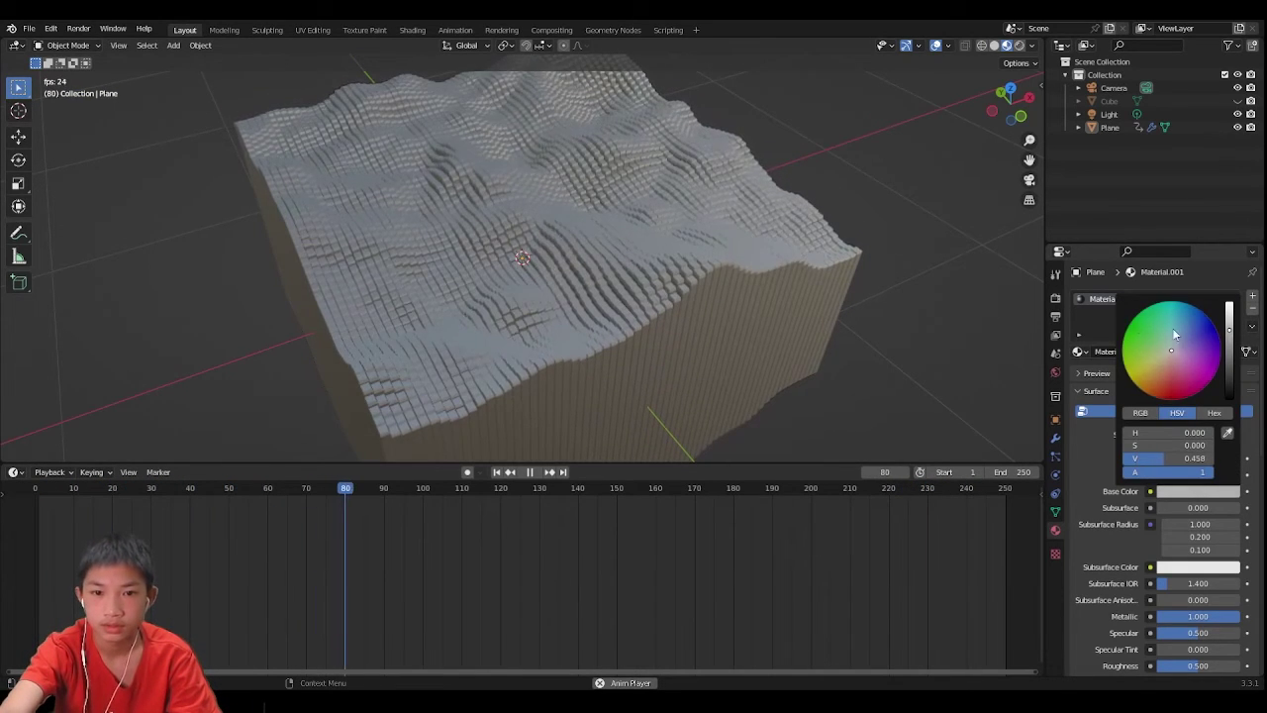